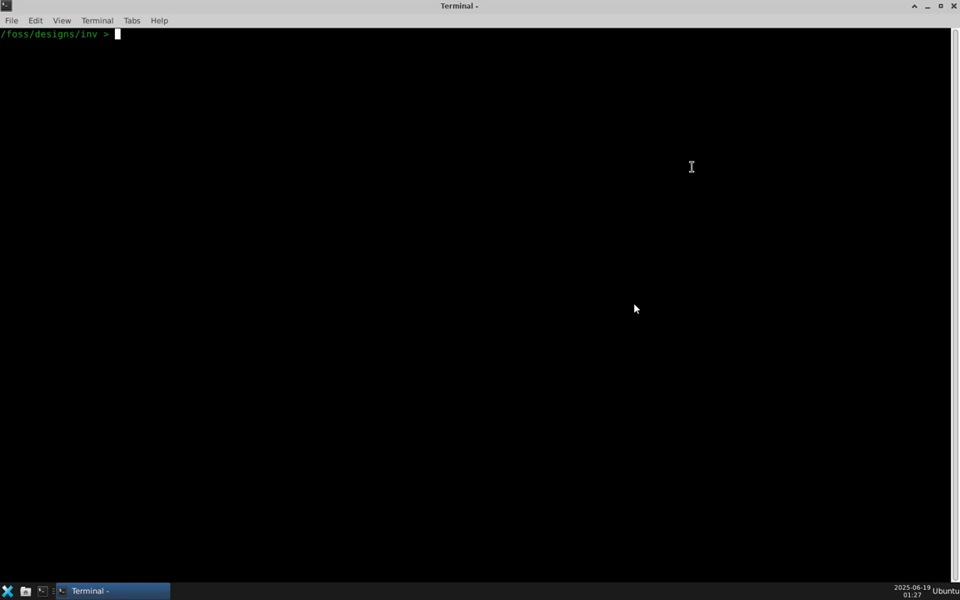
Step: Open the schematic inv.sch in xschem as a background process, maximize its window and fit the schematic to the view
{"action": "type", "text": "xschem inv.sch &"}
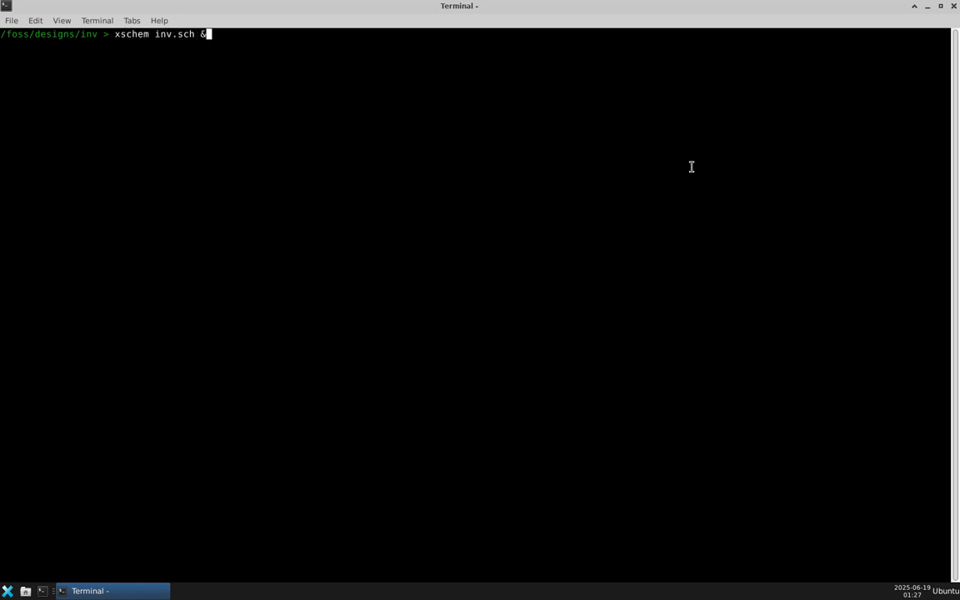
{"action": "key", "text": "Return"}
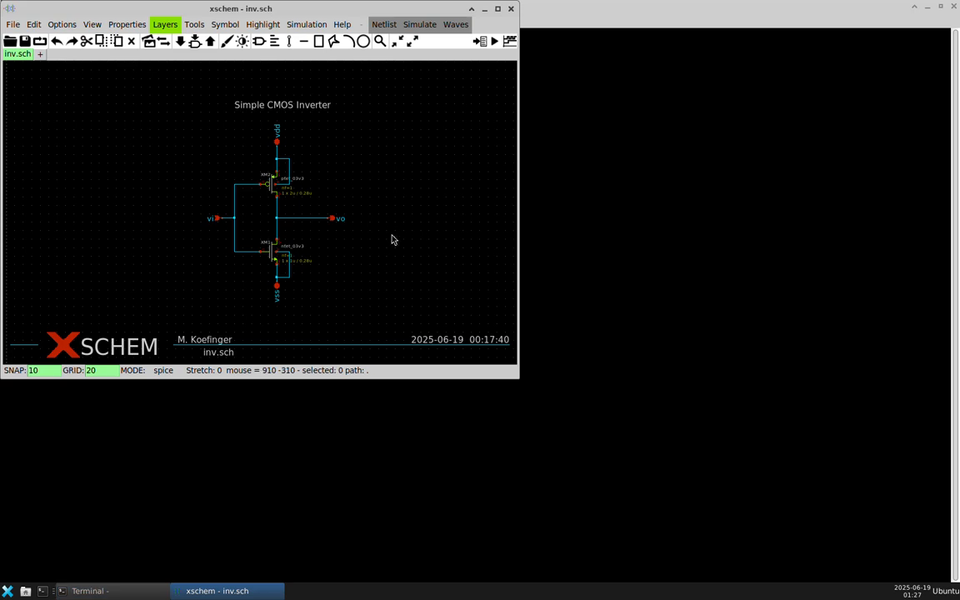
{"action": "double_click", "coordinate": [259, 11]}
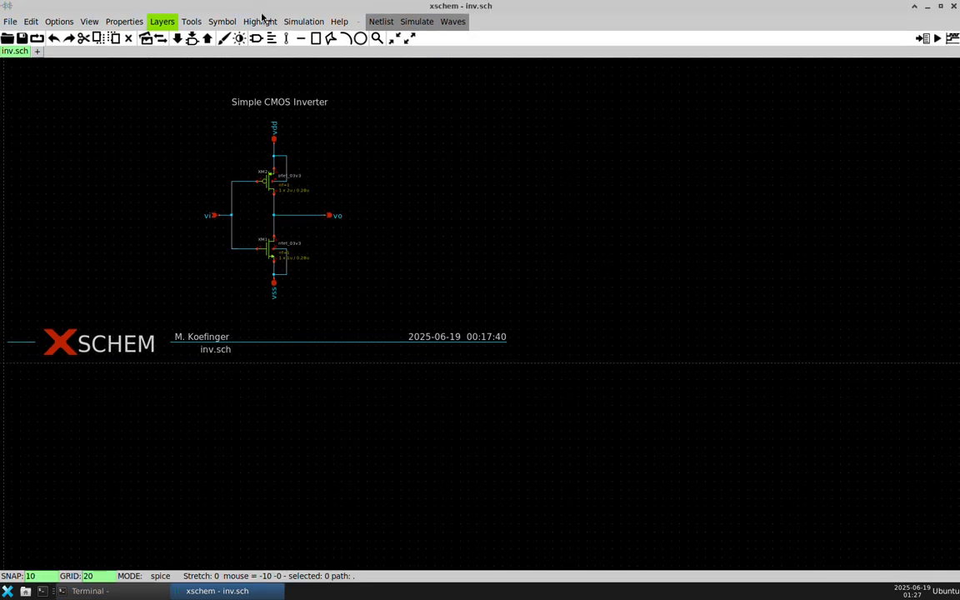
{"action": "key", "text": "f"}
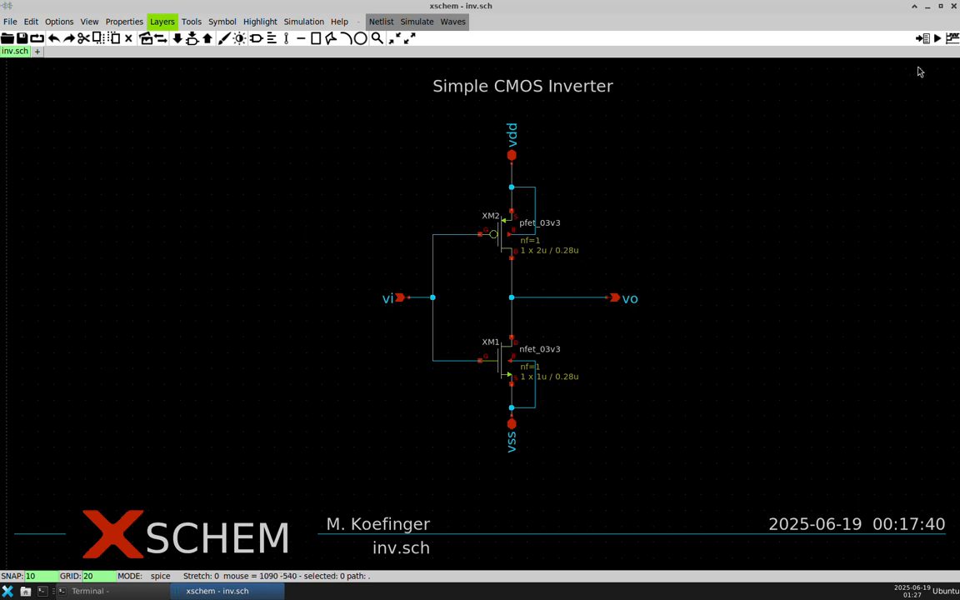
Step: Return to the terminal and launch KLayout in edit mode
{"action": "left_click", "coordinate": [927, 8]}
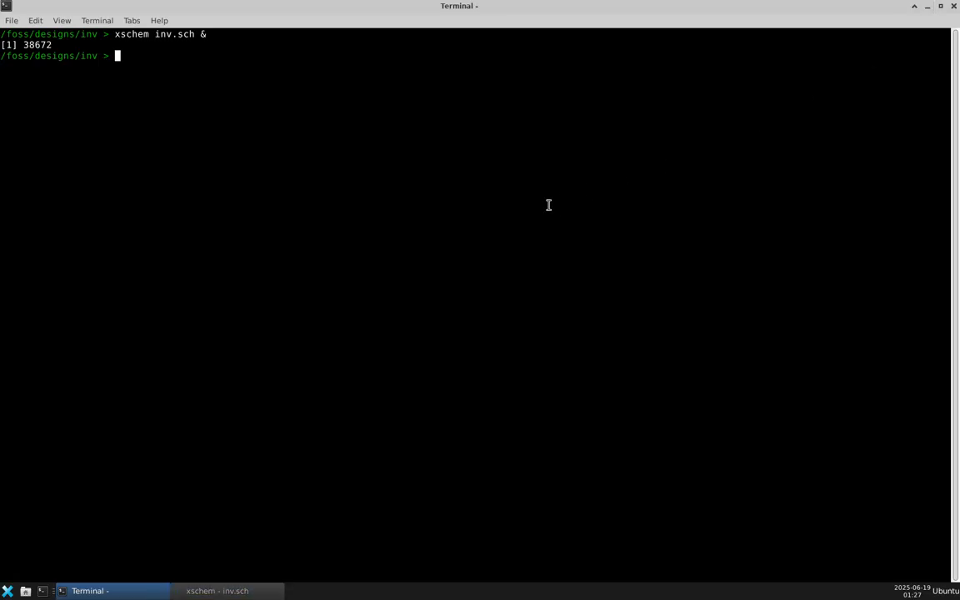
{"action": "type", "text": "k -e"}
{"action": "key", "text": "Left"}
{"action": "key", "text": "Left"}
{"action": "key", "text": "Left"}
{"action": "key", "text": "End"}
{"action": "key", "text": "Return"}
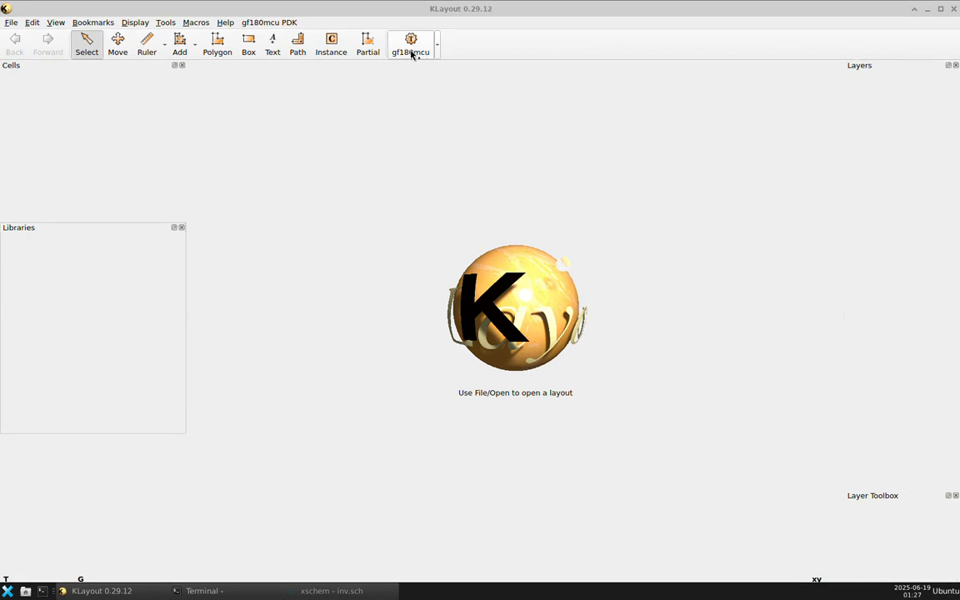
Step: Create a new gf180mcu layout with top cell inv and a database unit of 0.005 µm
{"action": "left_click", "coordinate": [12, 23]}
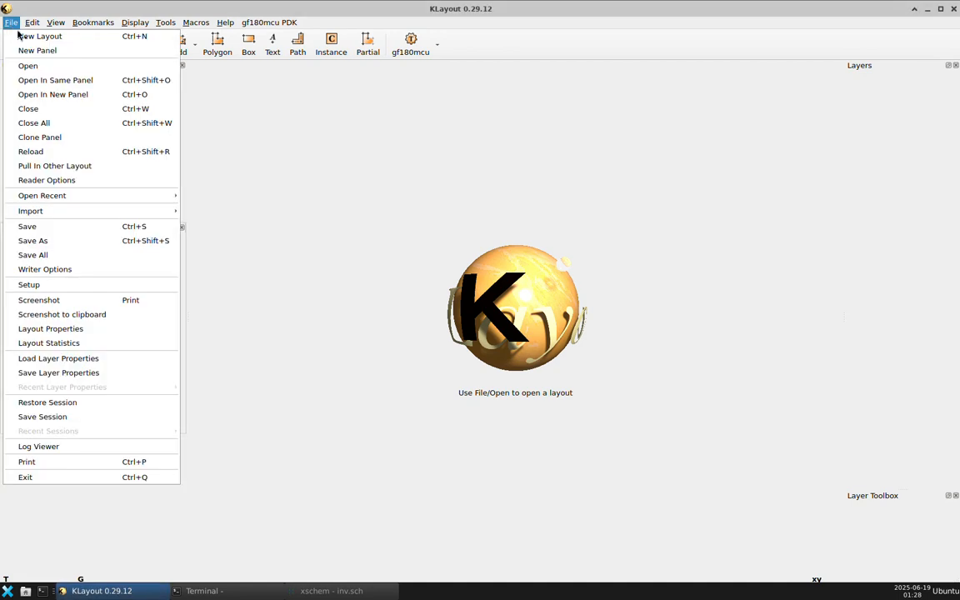
{"action": "left_click", "coordinate": [28, 39]}
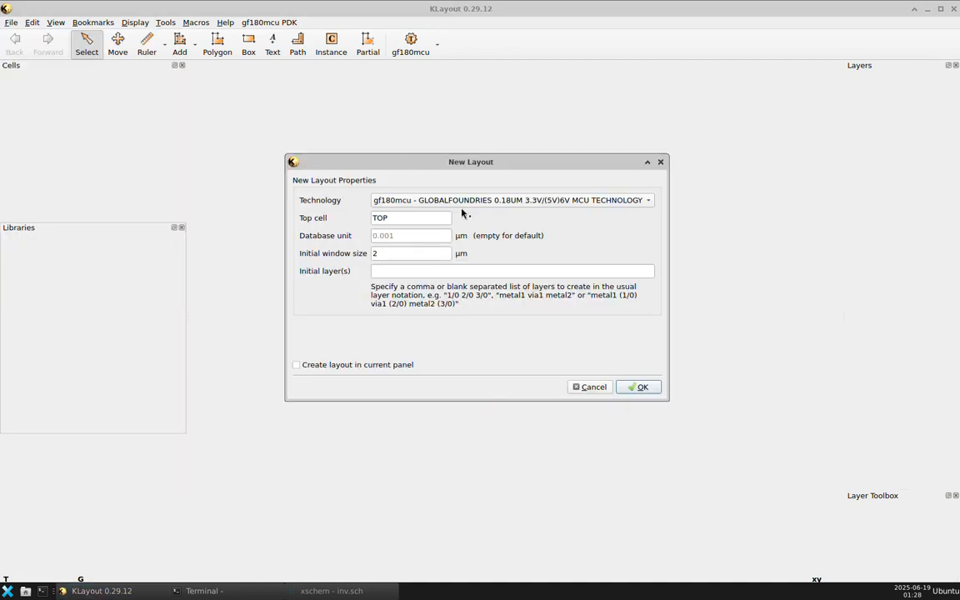
{"action": "double_click", "coordinate": [411, 216]}
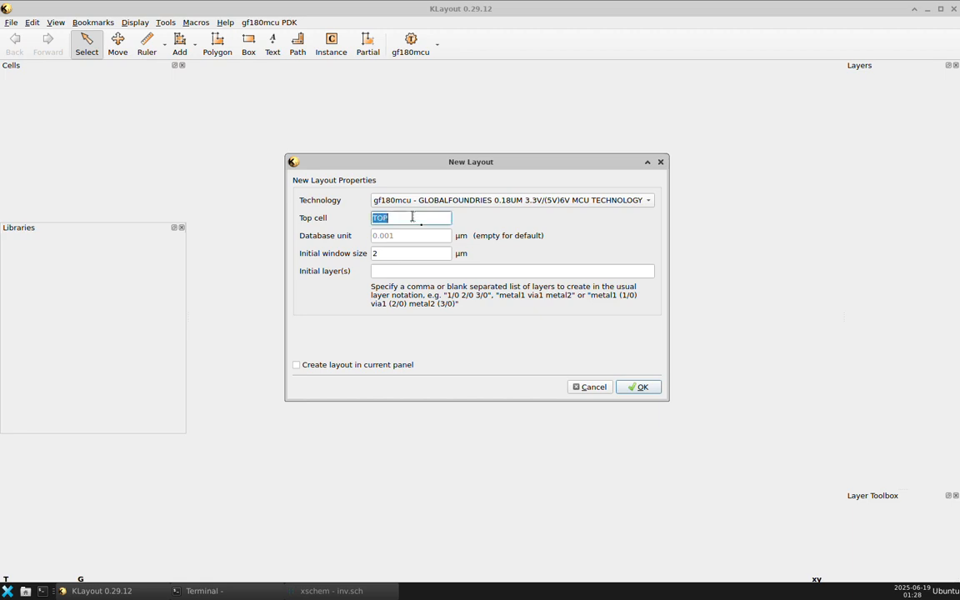
{"action": "left_click", "coordinate": [321, 590]}
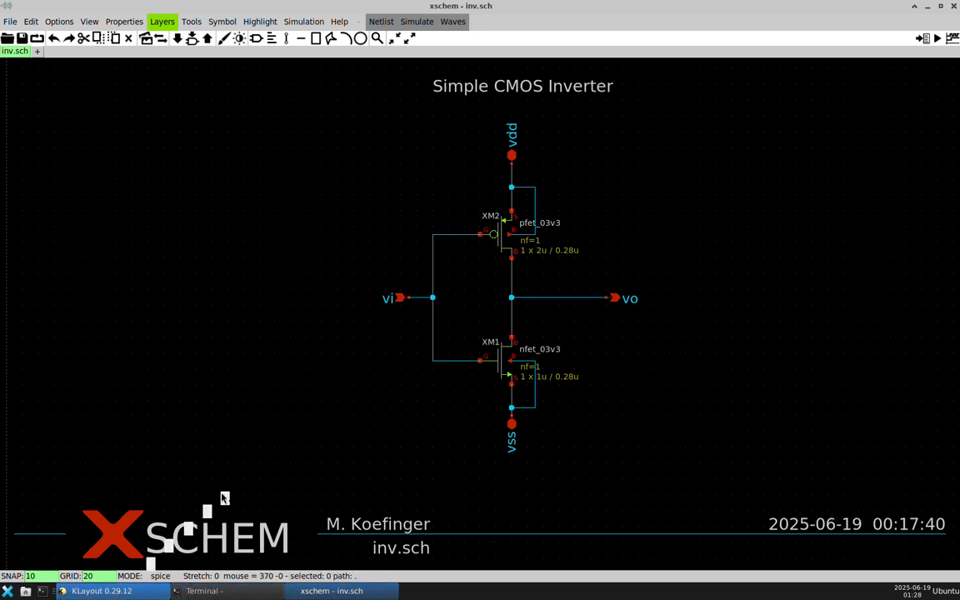
{"action": "type", "text": "inv"}
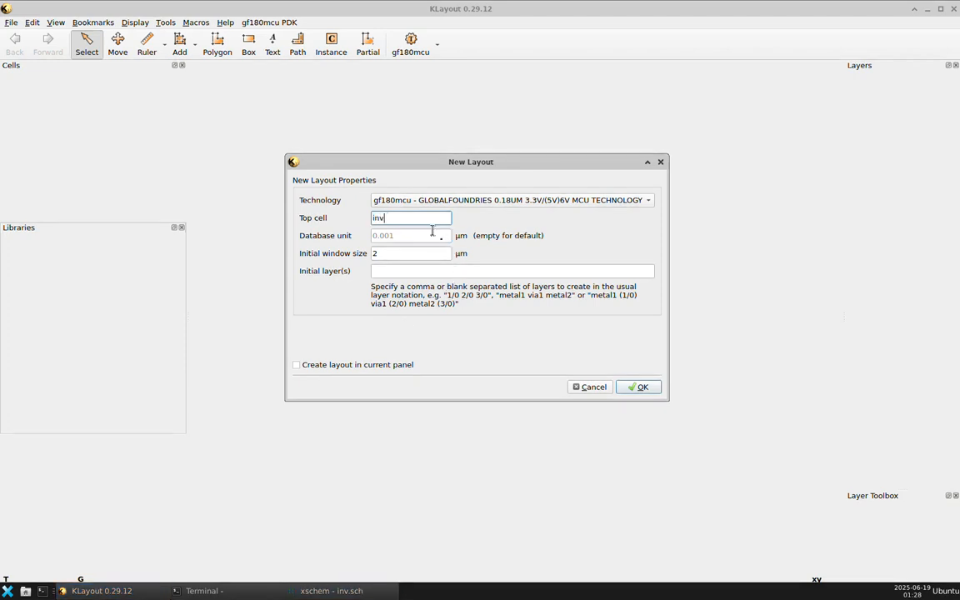
{"action": "left_click", "coordinate": [402, 238]}
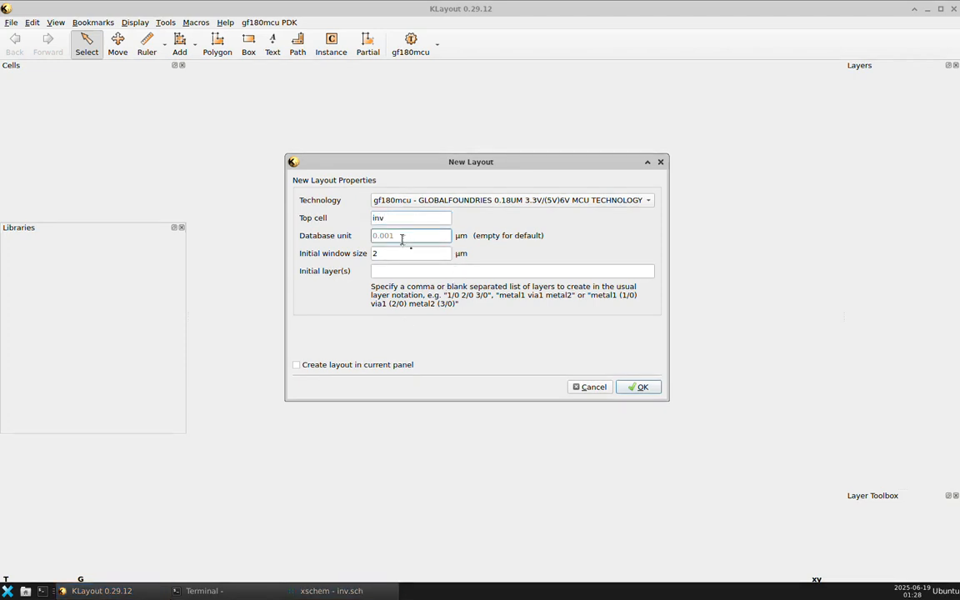
{"action": "type", "text": "0.005"}
{"action": "left_click", "coordinate": [403, 252]}
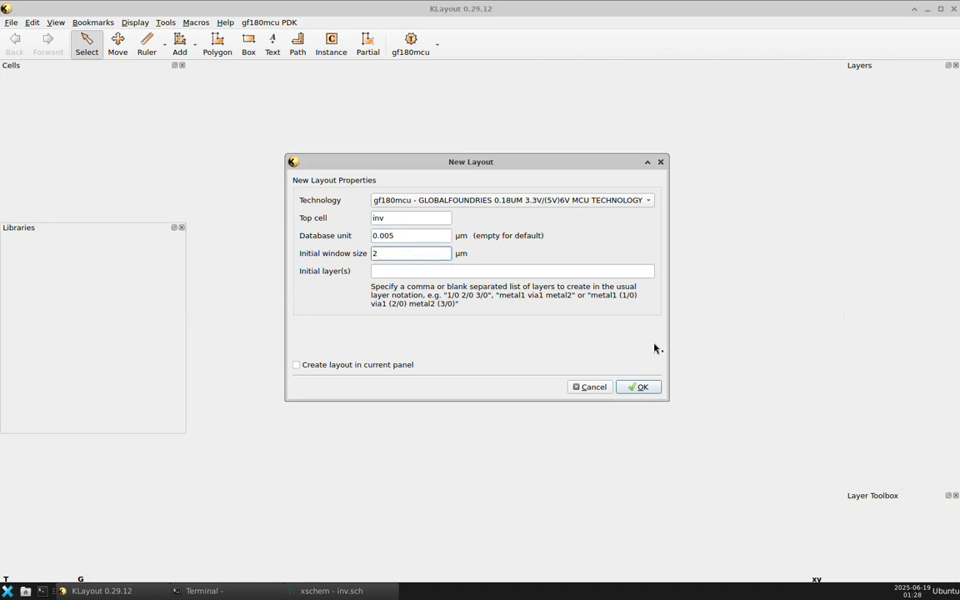
{"action": "left_click", "coordinate": [638, 387]}
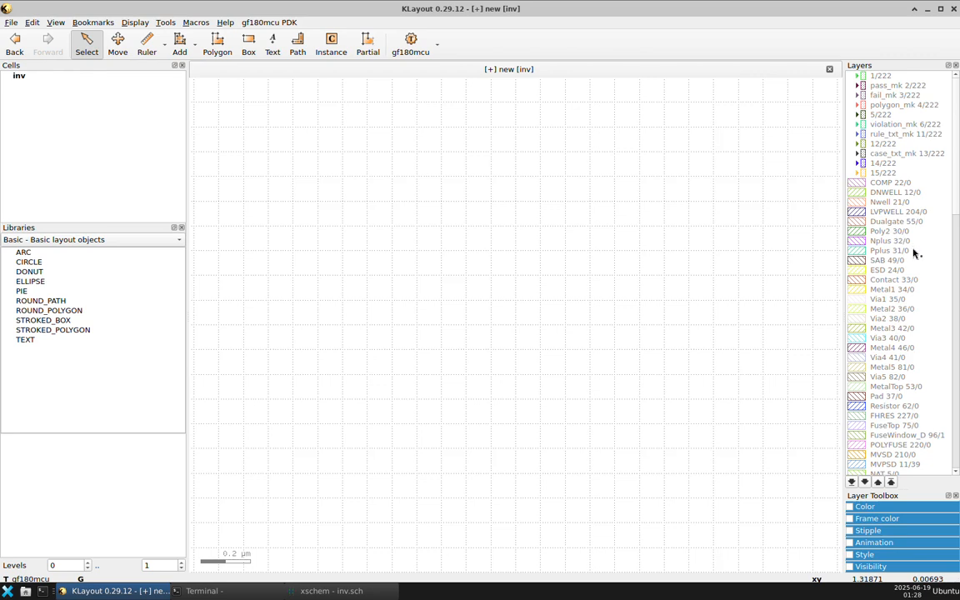
Step: Draw a box about 0.91 × 0.925 µm on the Metal1 34/0 layer
{"action": "left_click", "coordinate": [893, 291]}
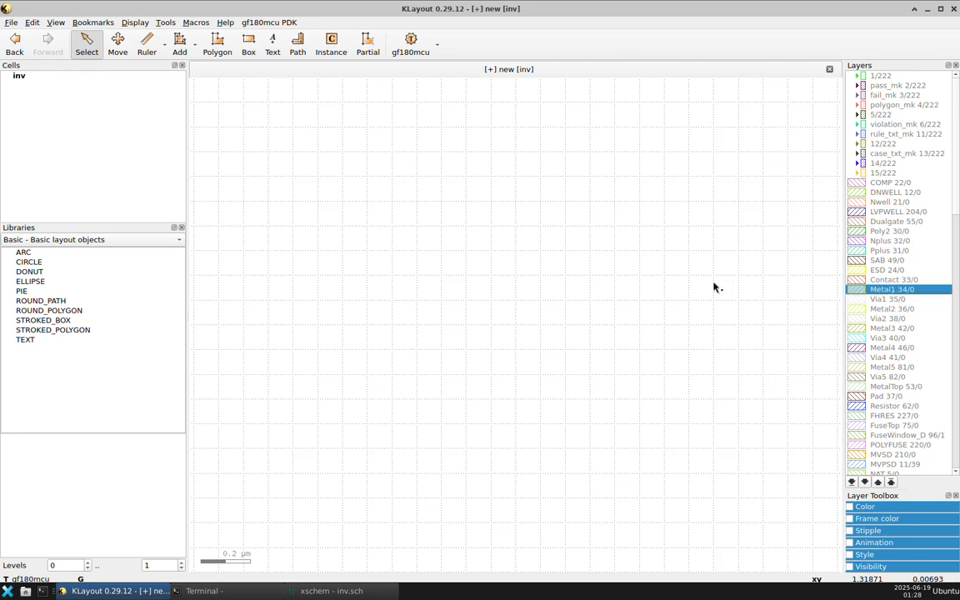
{"action": "left_click", "coordinate": [246, 45]}
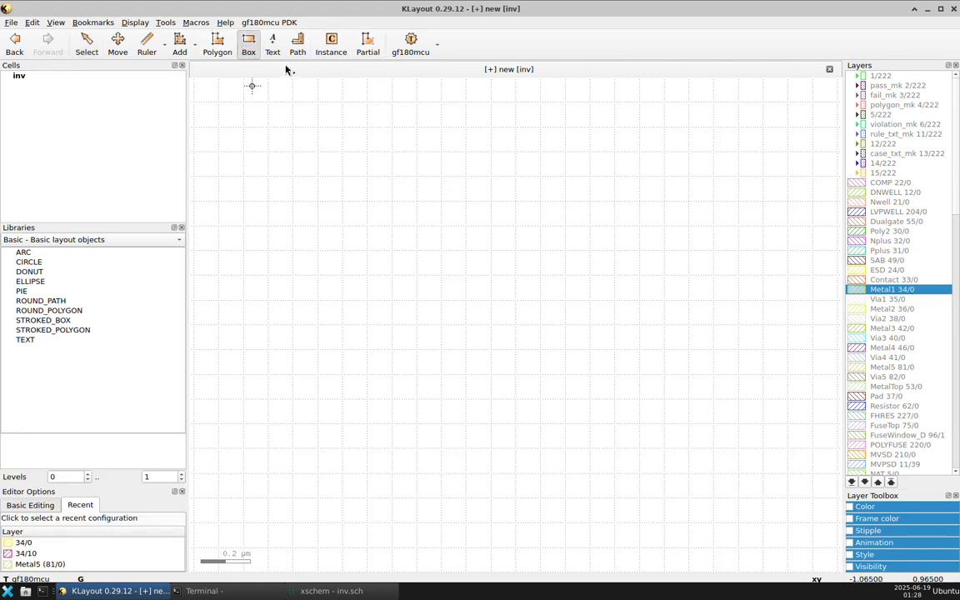
{"action": "left_click", "coordinate": [215, 50]}
{"action": "left_click", "coordinate": [460, 215]}
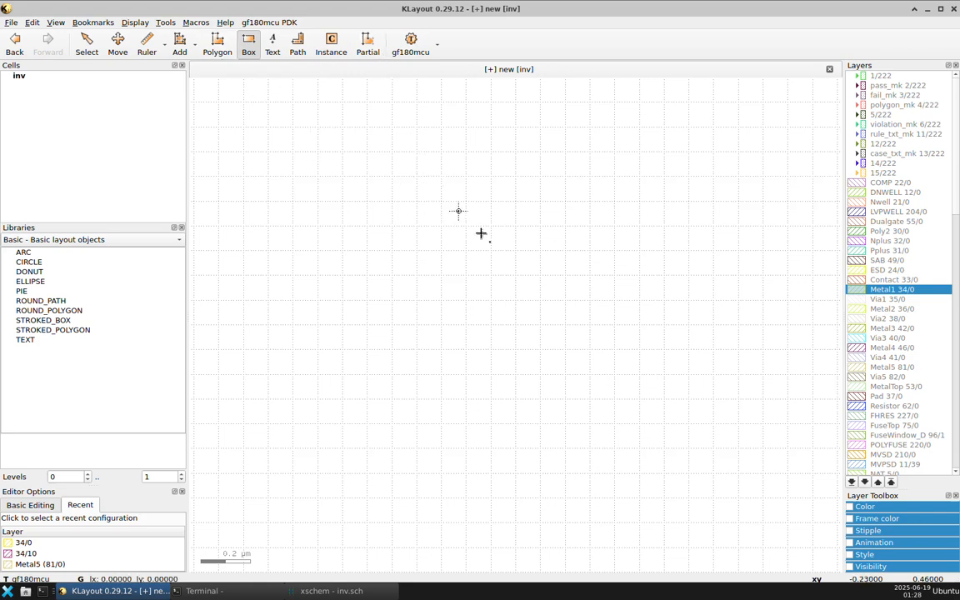
{"action": "left_click", "coordinate": [683, 439]}
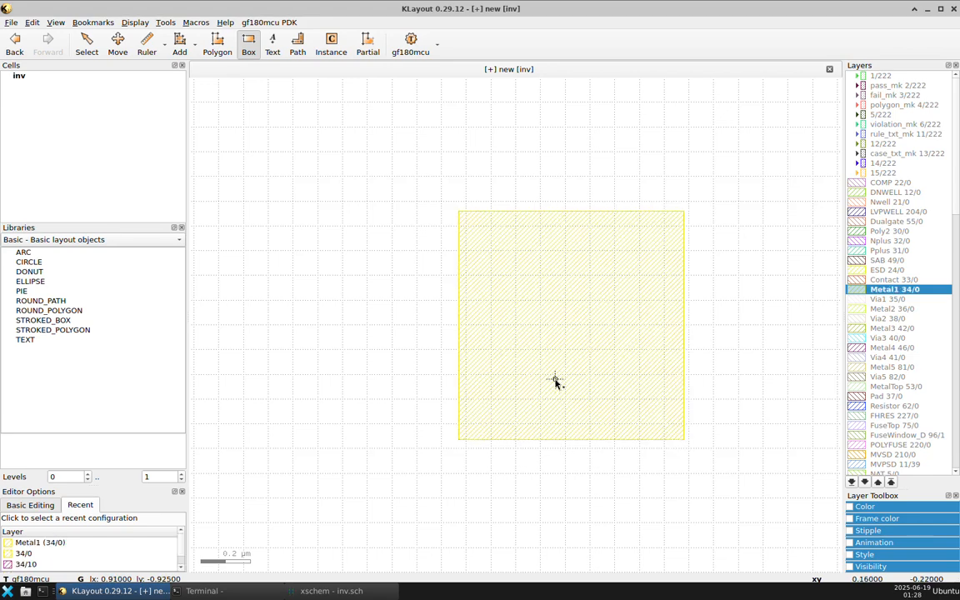
Step: Delete the Metal1 box from the layout
{"action": "key", "text": "Escape"}
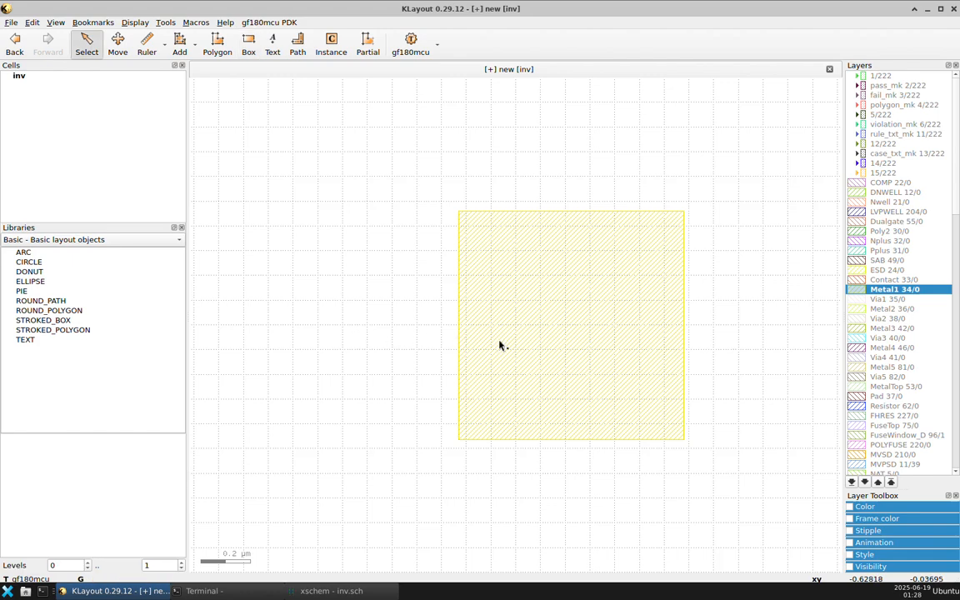
{"action": "left_click", "coordinate": [578, 355]}
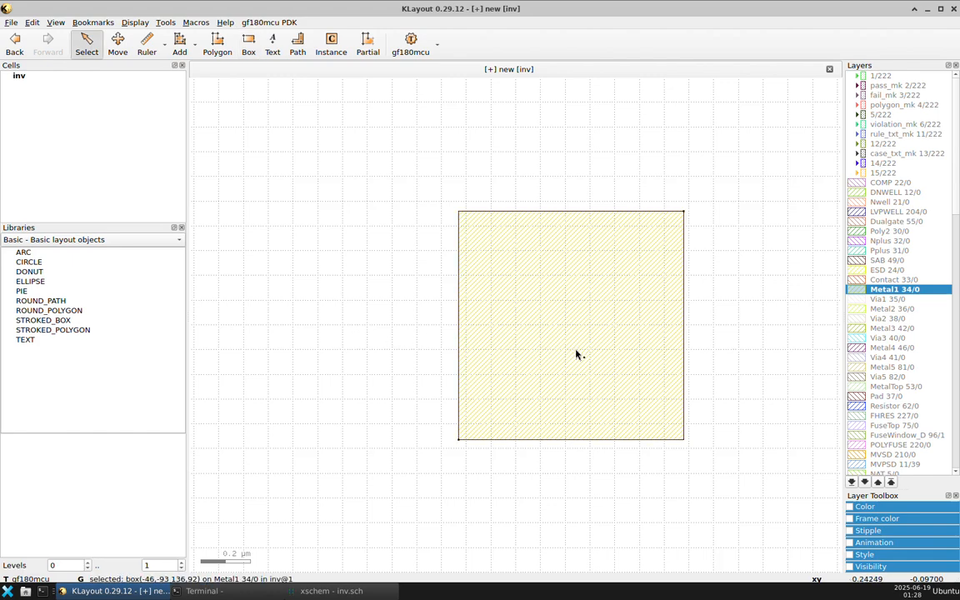
{"action": "key", "text": "Delete"}
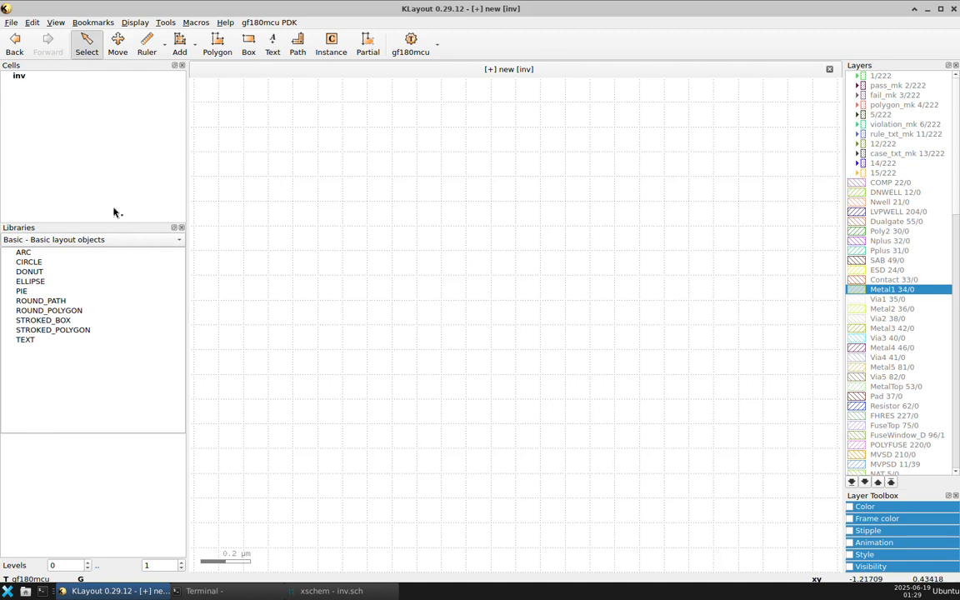
Step: Place an nfet instance from the gf180mcu PCells library in the inv layout
{"action": "left_click", "coordinate": [44, 241]}
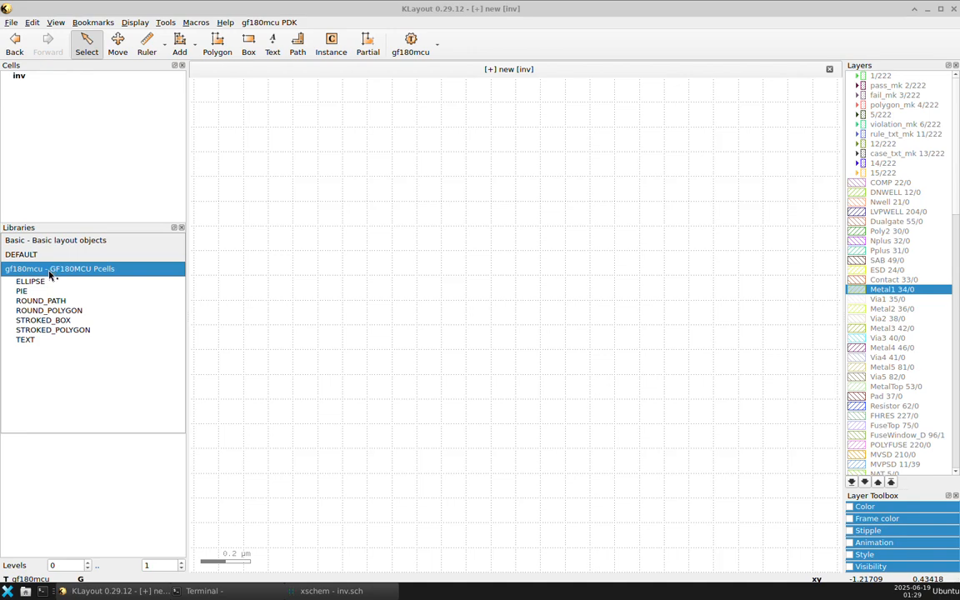
{"action": "left_click", "coordinate": [49, 269]}
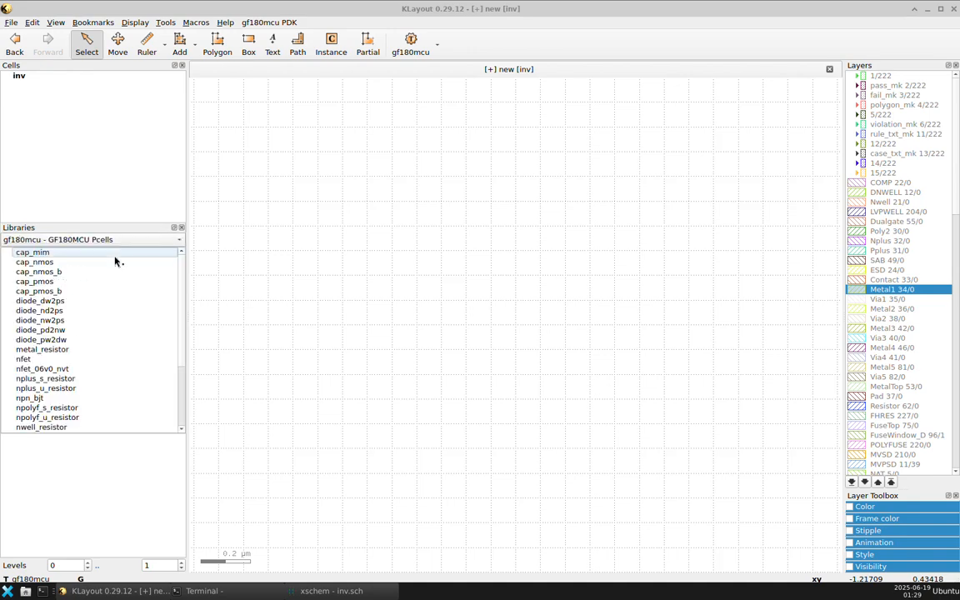
{"action": "scroll", "coordinate": [37, 364], "scroll_direction": "down", "scroll_amount": 3}
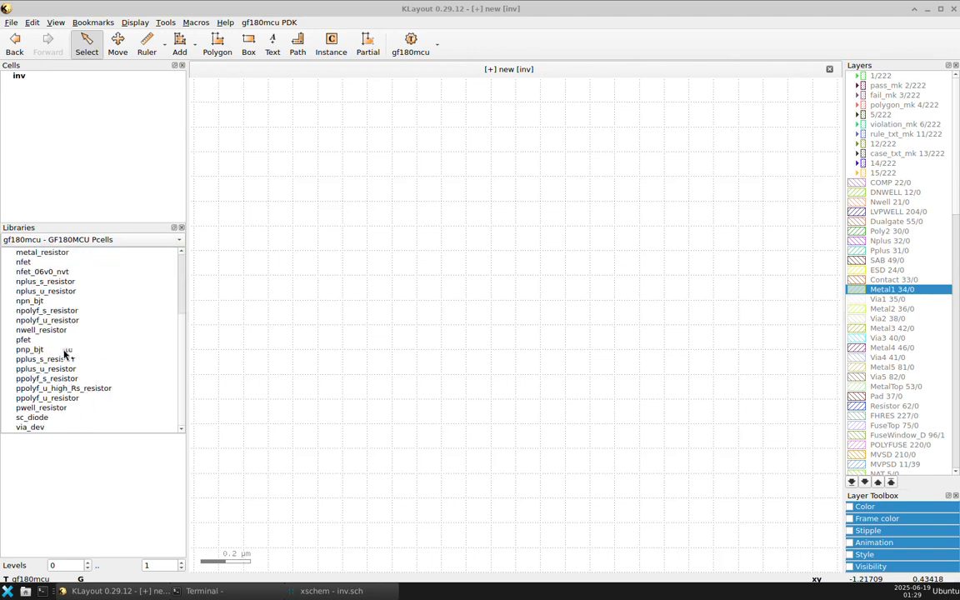
{"action": "scroll", "coordinate": [68, 359], "scroll_direction": "up", "scroll_amount": 3}
{"action": "left_click", "coordinate": [36, 361]}
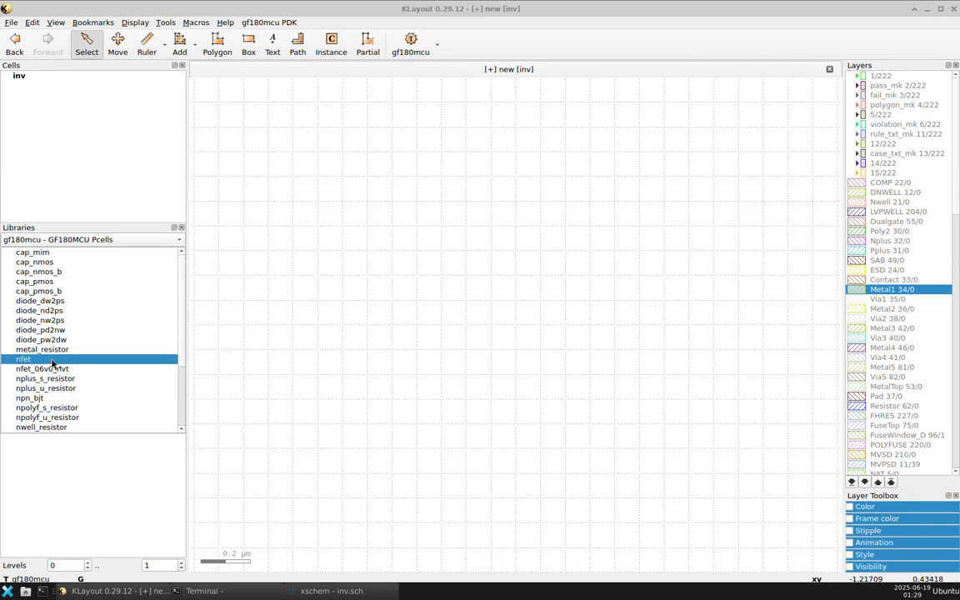
{"action": "mouse_move", "coordinate": [51, 363]}
{"action": "left_mouse_down"}
{"action": "mouse_move", "coordinate": [287, 367]}
{"action": "mouse_move", "coordinate": [547, 454]}
{"action": "mouse_move", "coordinate": [407, 388]}
{"action": "mouse_move", "coordinate": [421, 388]}
{"action": "left_mouse_up"}
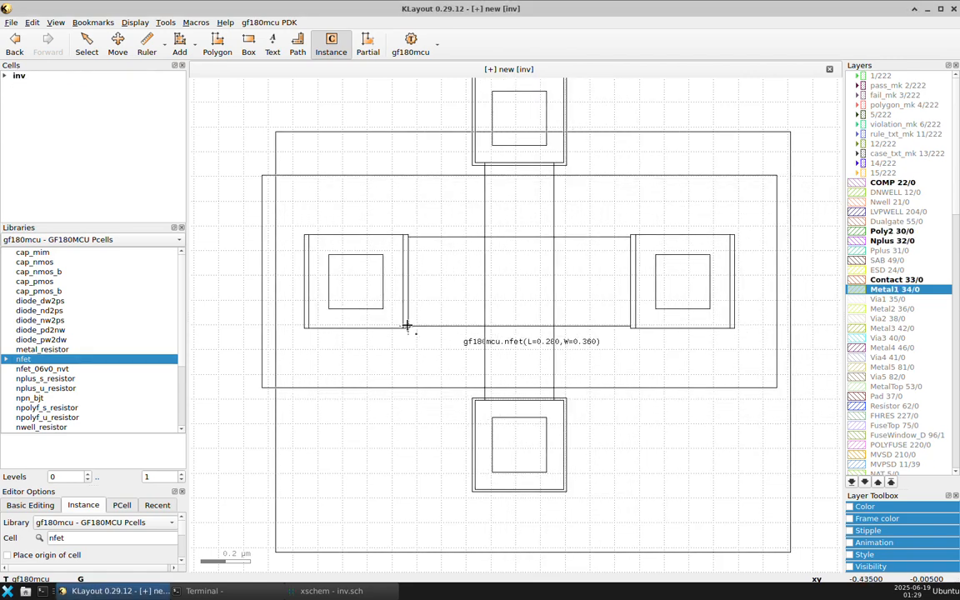
{"action": "key", "text": "Escape"}
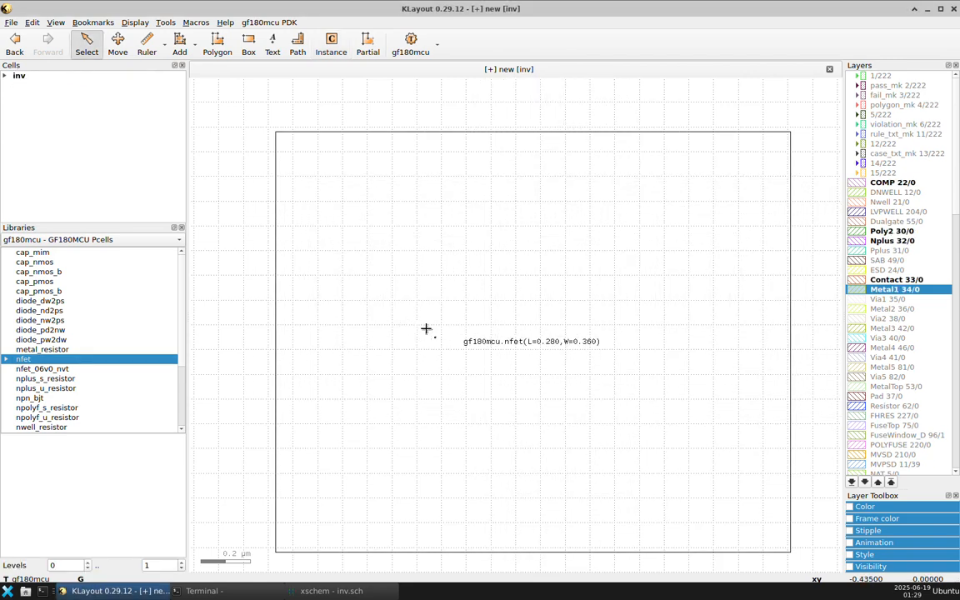
Step: Check the nfet's PCell parameters without changing them, and set the maximum displayed hierarchy level to 3
{"action": "double_click", "coordinate": [579, 318]}
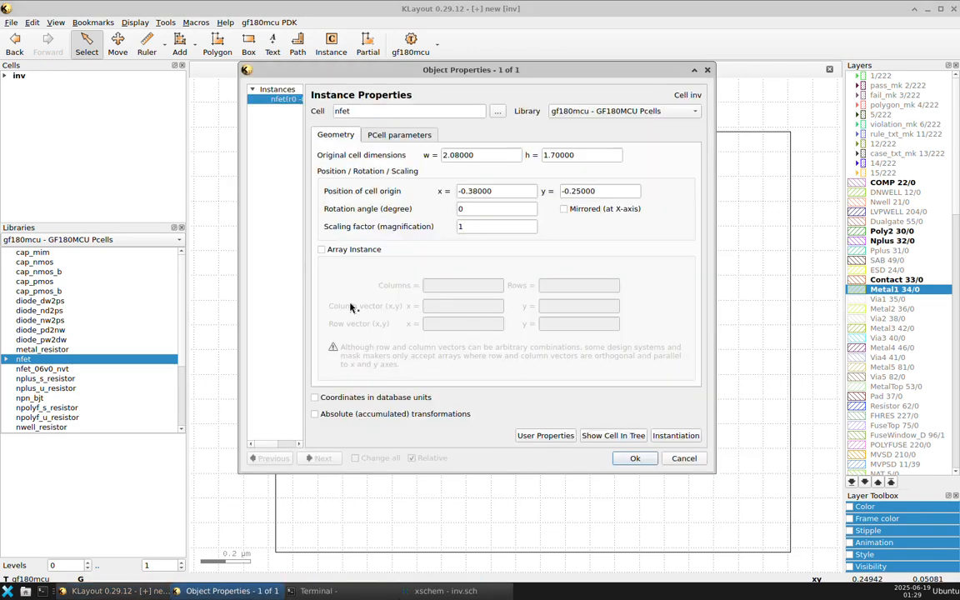
{"action": "left_click", "coordinate": [388, 136]}
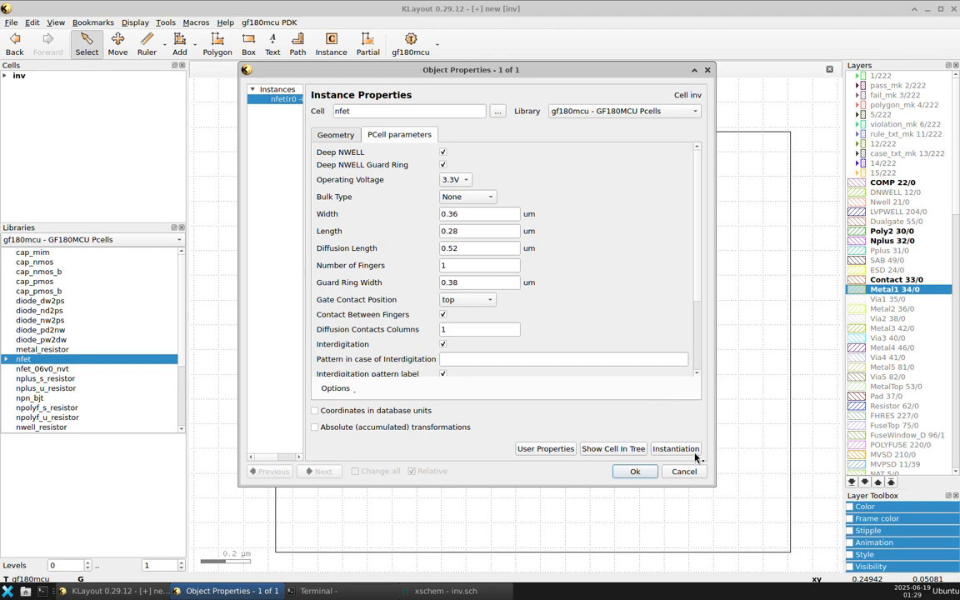
{"action": "left_click", "coordinate": [684, 471]}
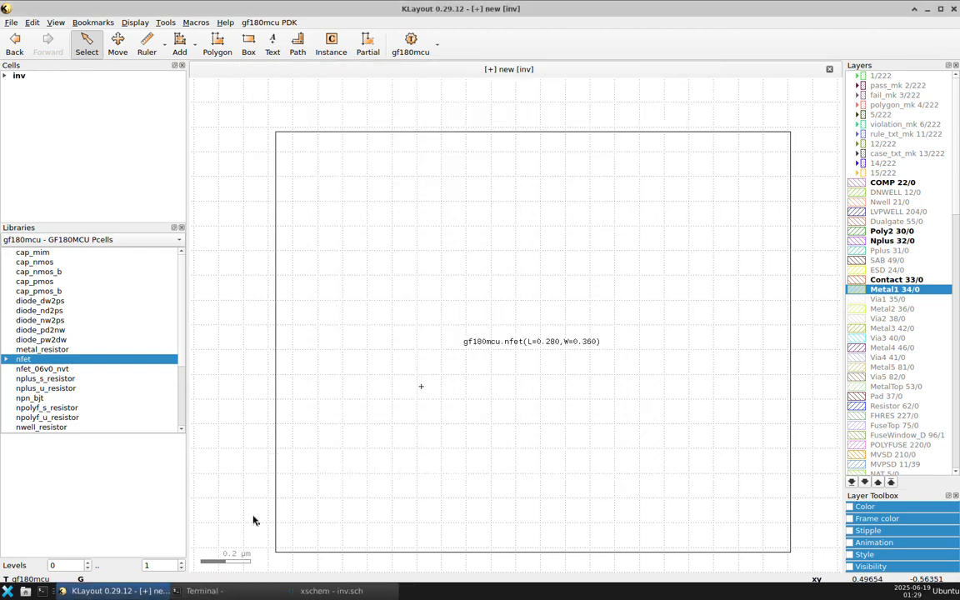
{"action": "left_click", "coordinate": [183, 565]}
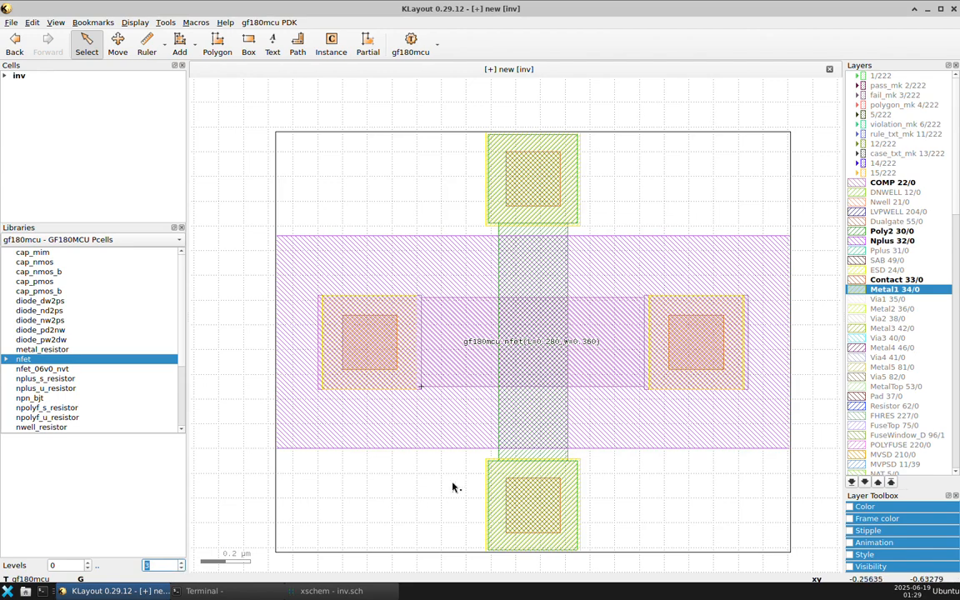
Step: Turn off Deep NWELL and its guard ring for the nfet, and set its bulk type to Bulk Tie
{"action": "double_click", "coordinate": [422, 482]}
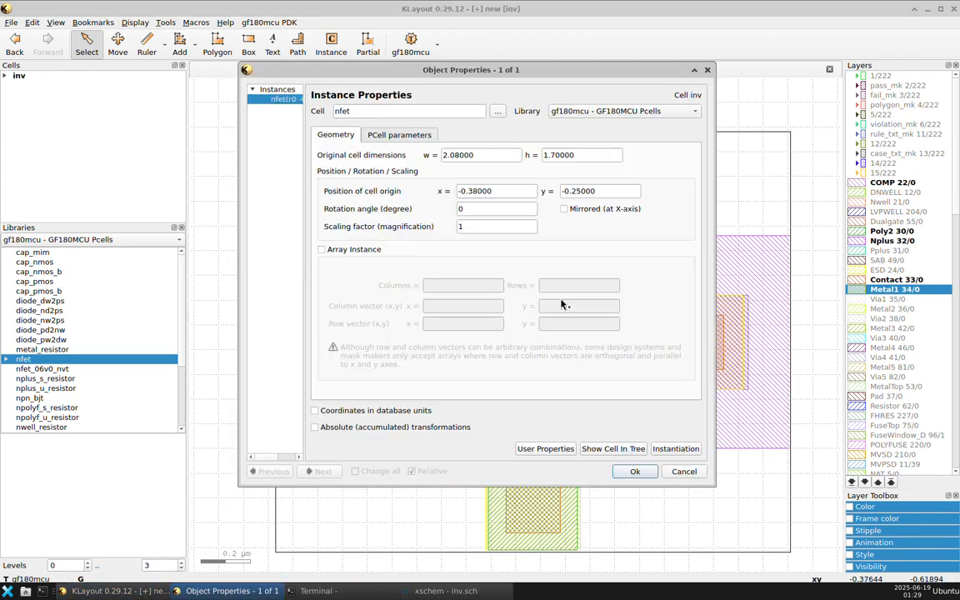
{"action": "left_click", "coordinate": [414, 137]}
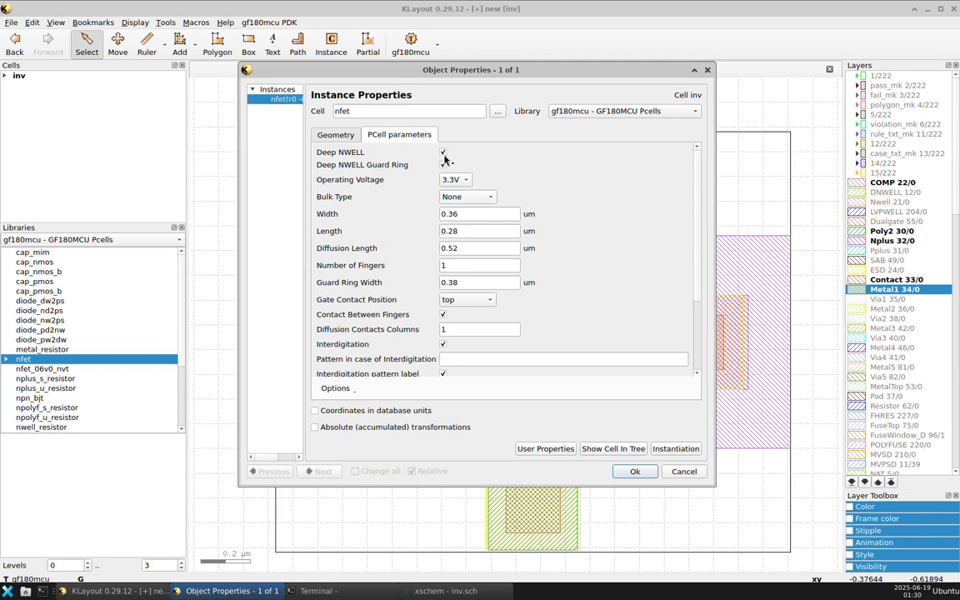
{"action": "left_click", "coordinate": [442, 154]}
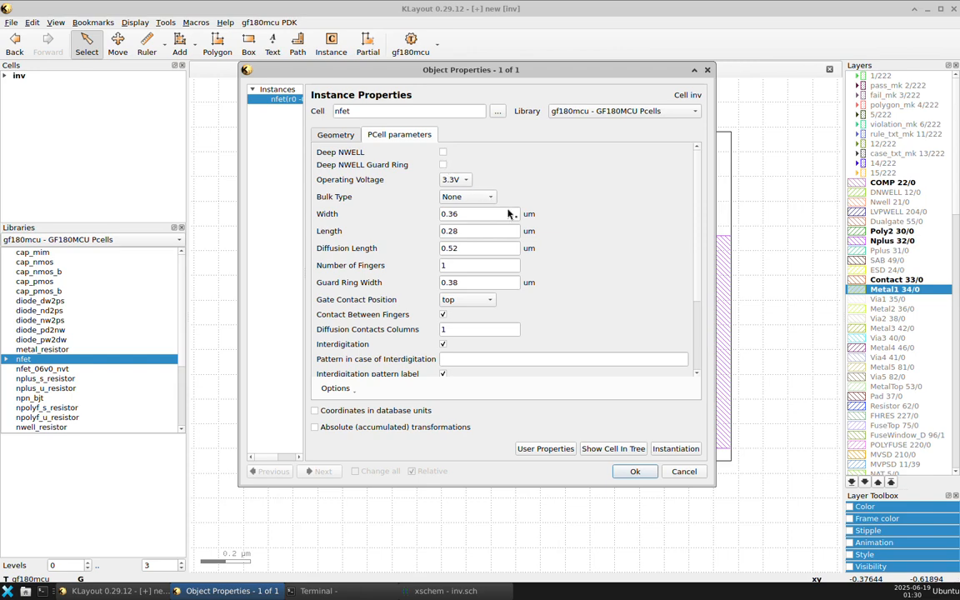
{"action": "left_click", "coordinate": [457, 197]}
{"action": "left_click", "coordinate": [472, 213]}
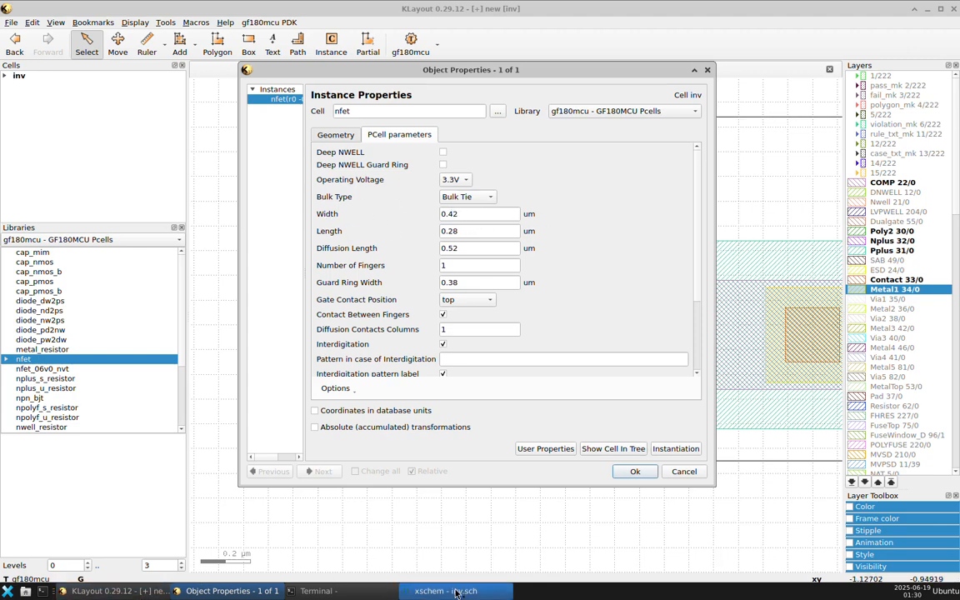
Step: Check the nfet's dimensions in the xschem schematic inv.sch, and set the nfet instance's width to 1 um in KLayout
{"action": "left_click", "coordinate": [456, 591]}
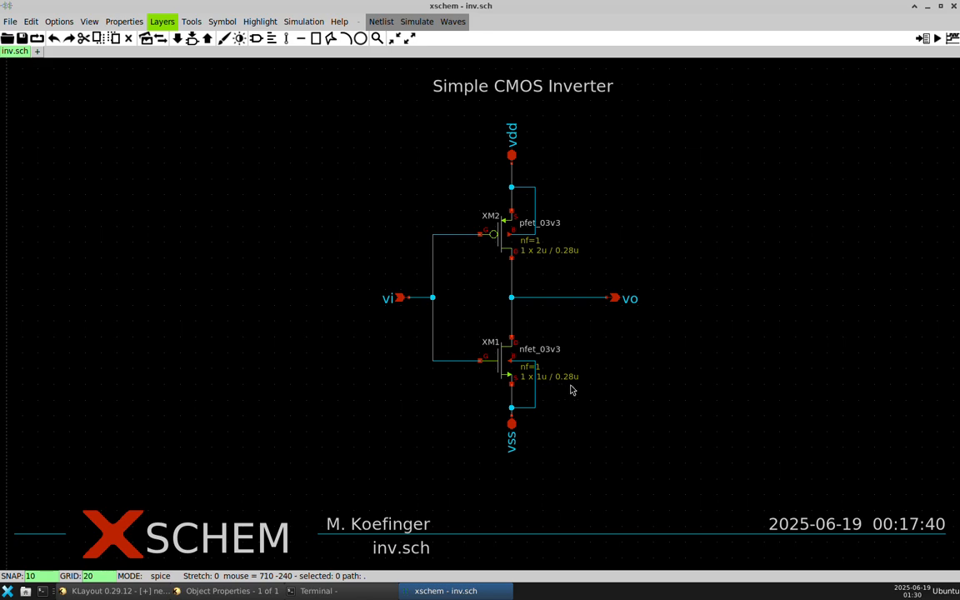
{"action": "left_click", "coordinate": [135, 593]}
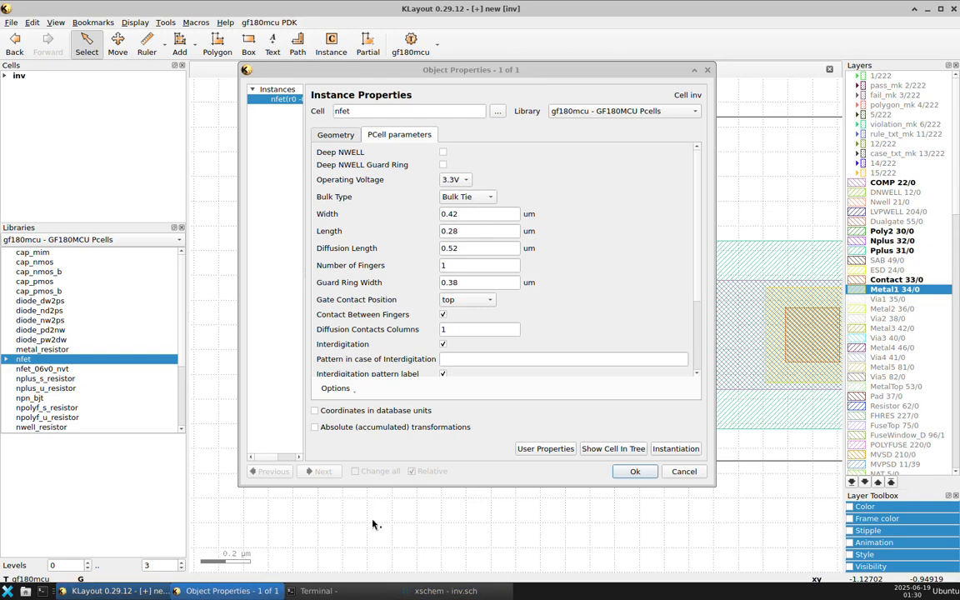
{"action": "double_click", "coordinate": [468, 214]}
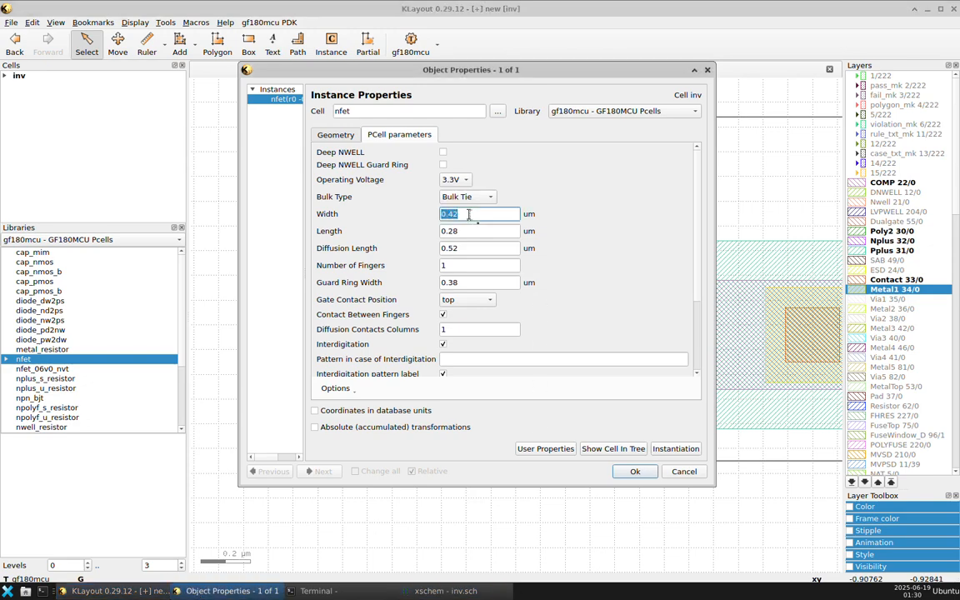
{"action": "type", "text": "1"}
{"action": "left_click", "coordinate": [468, 230]}
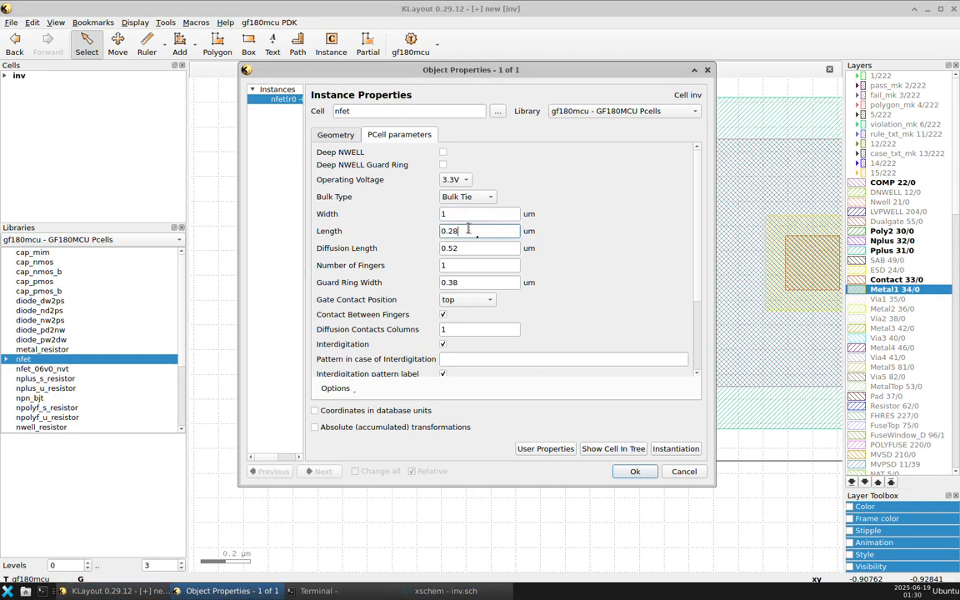
{"action": "left_click", "coordinate": [633, 473]}
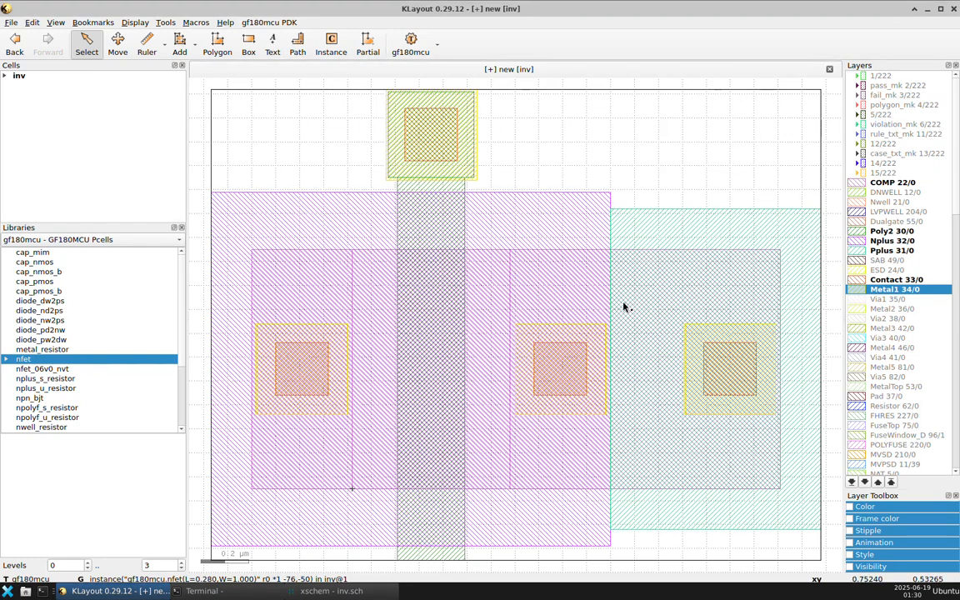
Step: Place a pfet instance from the gf180mcu PCells library above the nfet, roughly aligning their gates
{"action": "scroll", "coordinate": [625, 307], "scroll_direction": "down", "scroll_amount": 5}
{"action": "scroll", "coordinate": [624, 304], "scroll_direction": "up", "scroll_amount": 2}
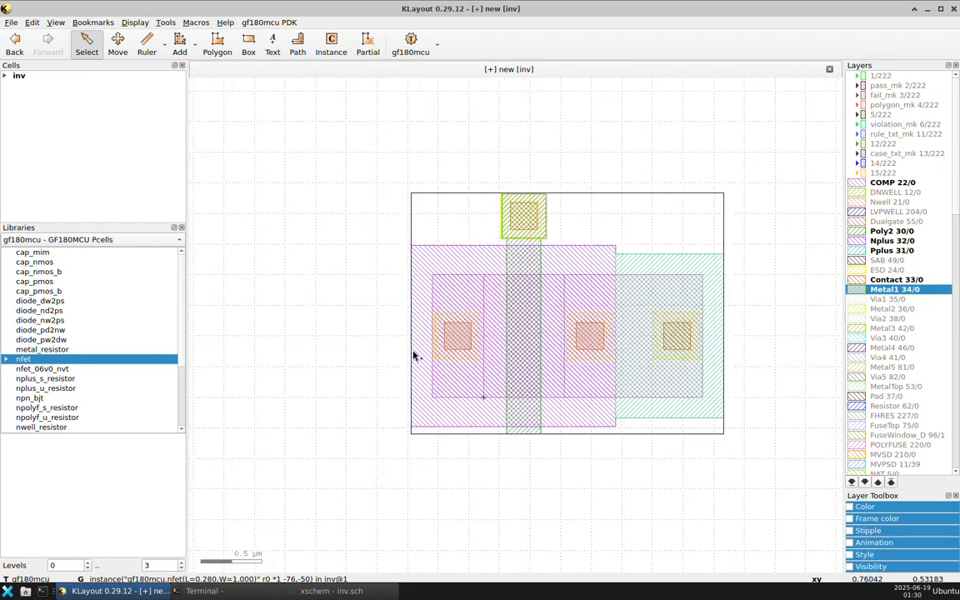
{"action": "left_click", "coordinate": [42, 392]}
{"action": "key", "text": "Down"}
{"action": "key", "text": "Down"}
{"action": "key", "text": "Down"}
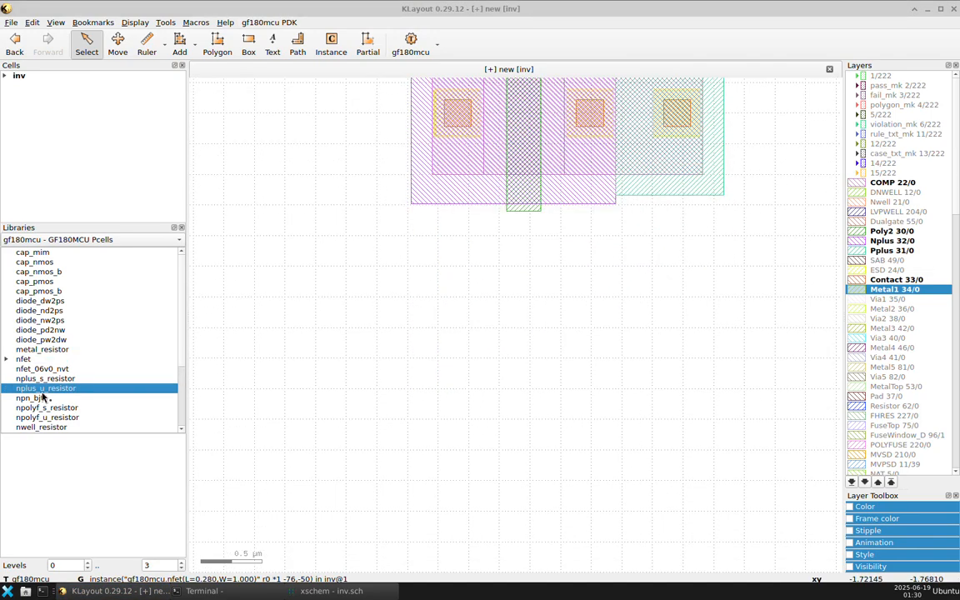
{"action": "key", "text": "Up"}
{"action": "key", "text": "Up"}
{"action": "key", "text": "Up"}
{"action": "key", "text": "Up"}
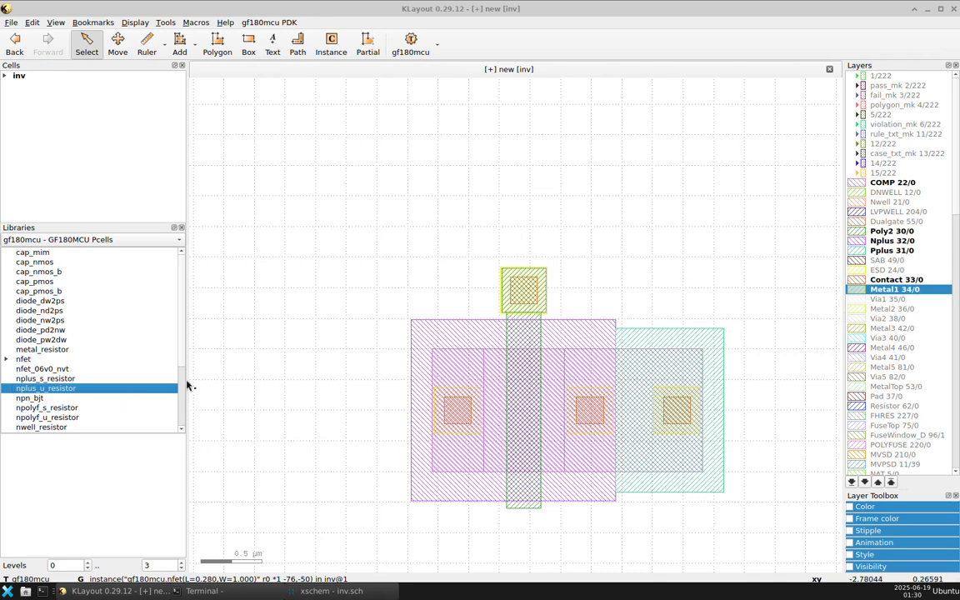
{"action": "scroll", "coordinate": [178, 392], "scroll_direction": "down", "scroll_amount": 2}
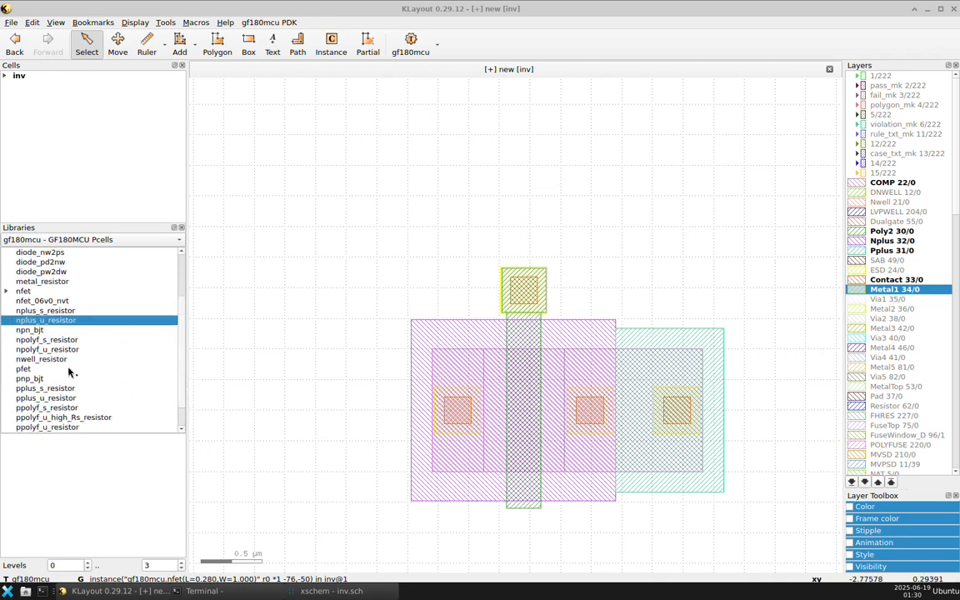
{"action": "left_click", "coordinate": [35, 371]}
{"action": "left_click_drag", "start_coordinate": [28, 373], "coordinate": [608, 154]}
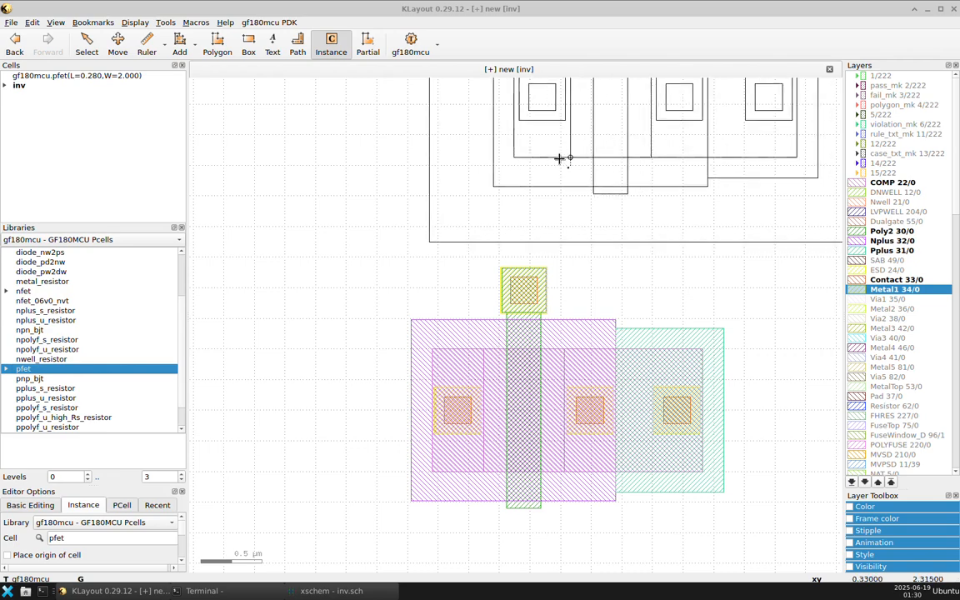
{"action": "mouse_move", "coordinate": [472, 135]}
{"action": "left_mouse_down"}
{"action": "mouse_move", "coordinate": [476, 123]}
{"action": "mouse_move", "coordinate": [495, 139]}
{"action": "mouse_move", "coordinate": [535, 231]}
{"action": "mouse_move", "coordinate": [466, 266]}
{"action": "left_mouse_up"}
{"action": "key", "text": "Escape"}
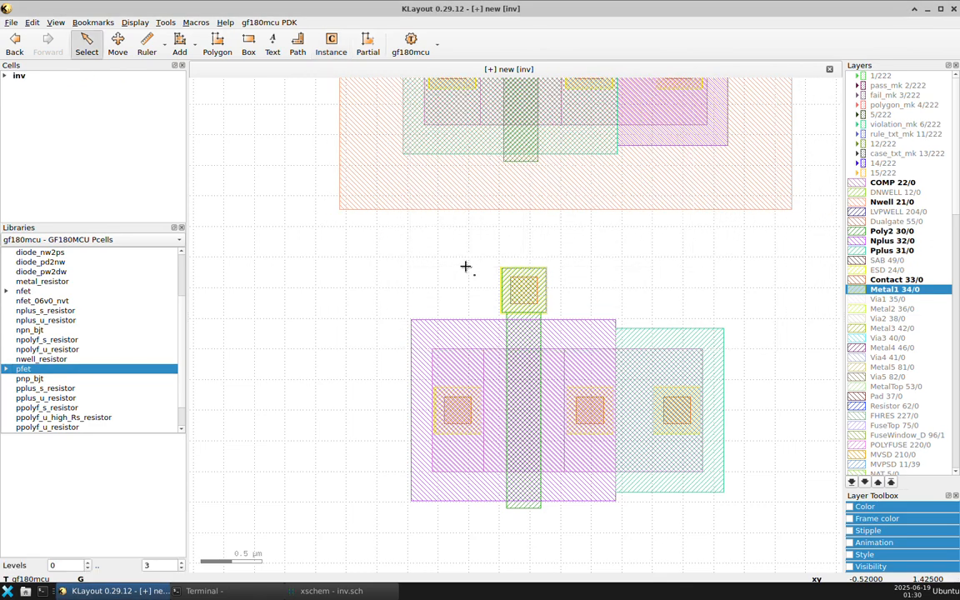
Step: Compare the pfet's PCell width and length with the pfet dimensions in the xschem inverter schematic
{"action": "key", "text": "F2"}
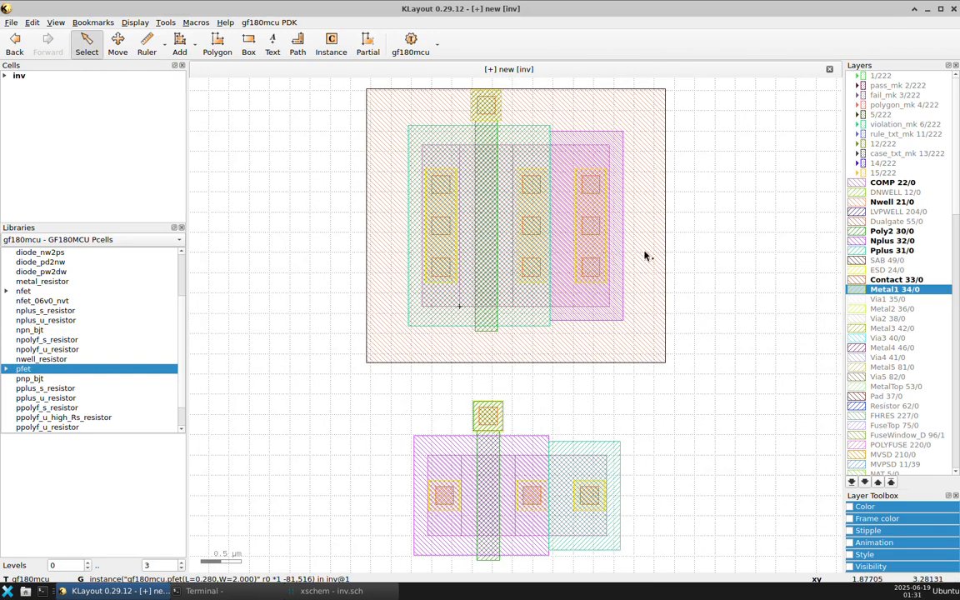
{"action": "key", "text": "q"}
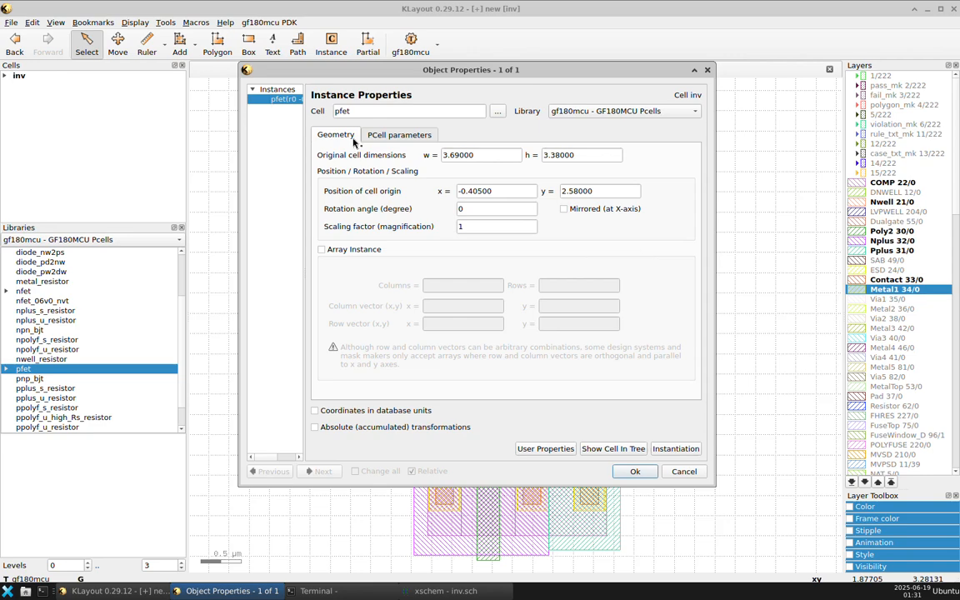
{"action": "left_click", "coordinate": [371, 136]}
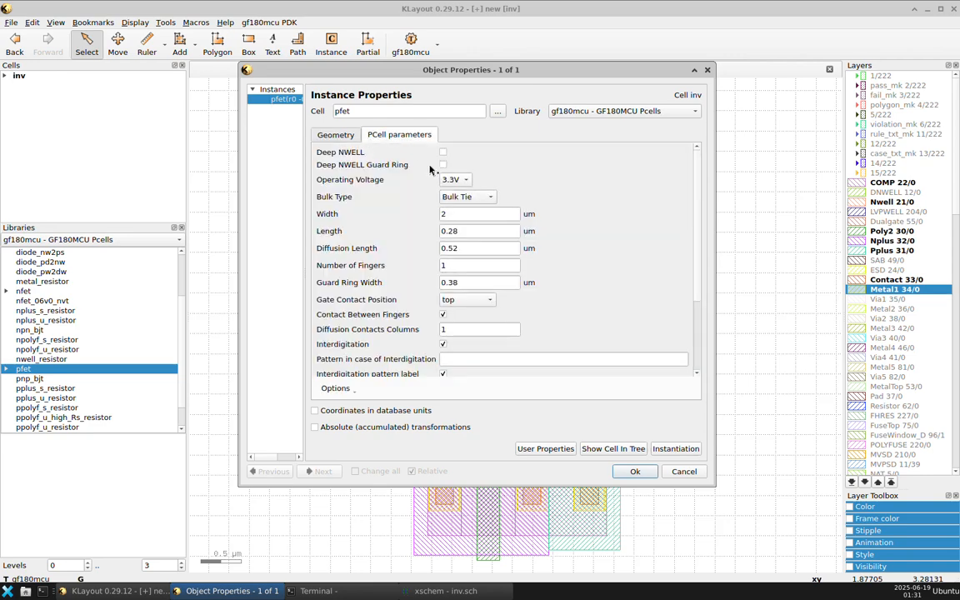
{"action": "double_click", "coordinate": [458, 213]}
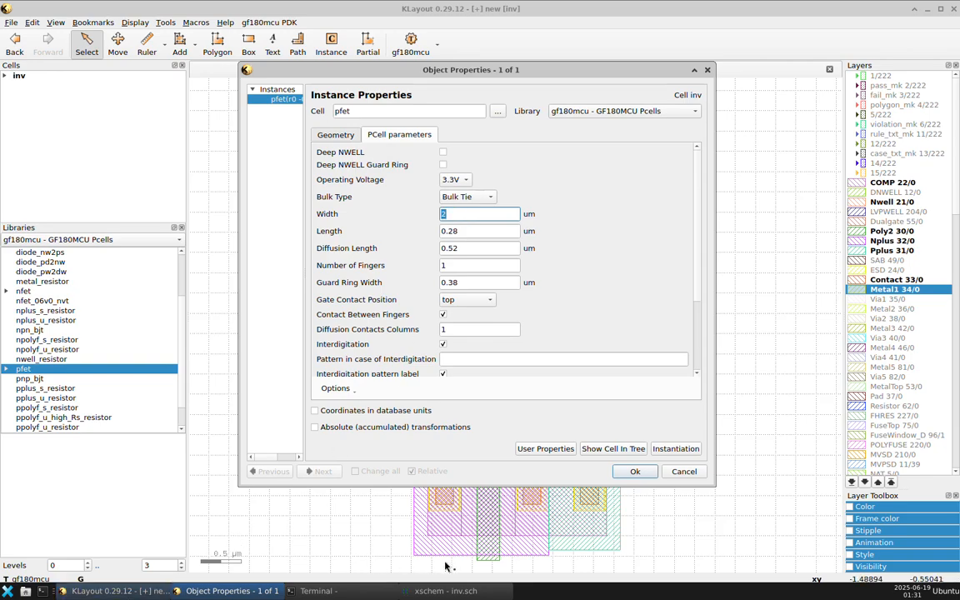
{"action": "left_click", "coordinate": [452, 590]}
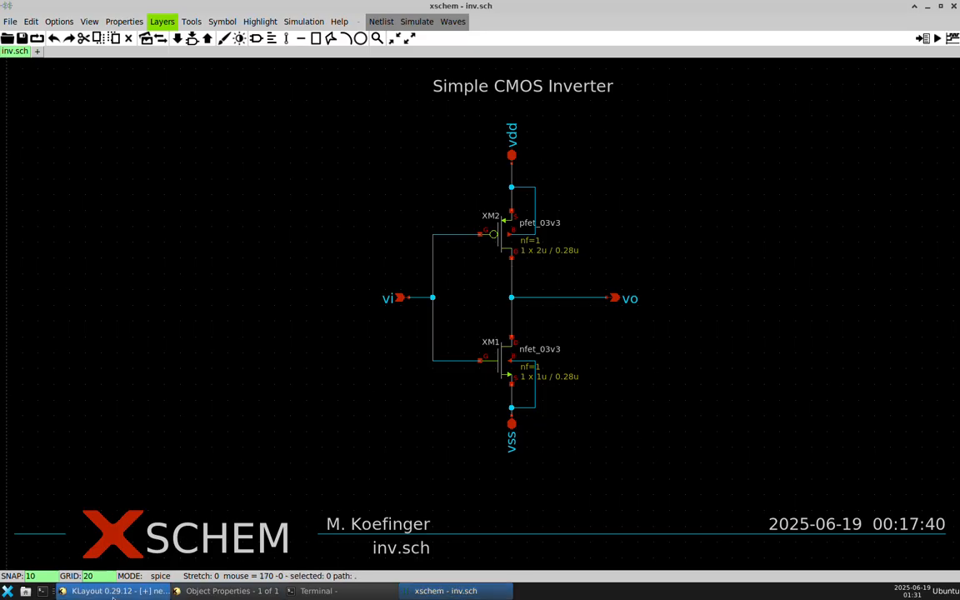
{"action": "left_click", "coordinate": [128, 591]}
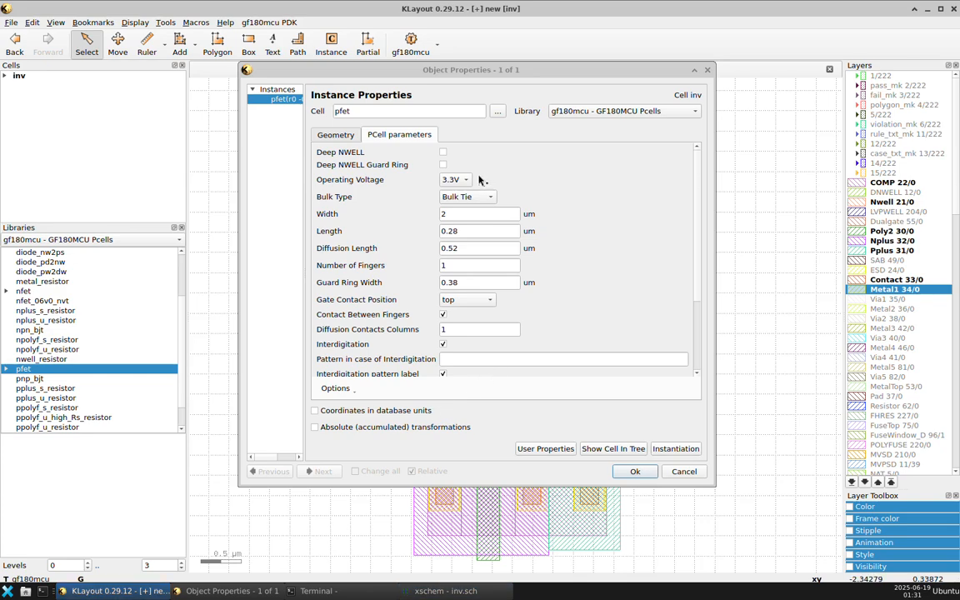
{"action": "double_click", "coordinate": [460, 214]}
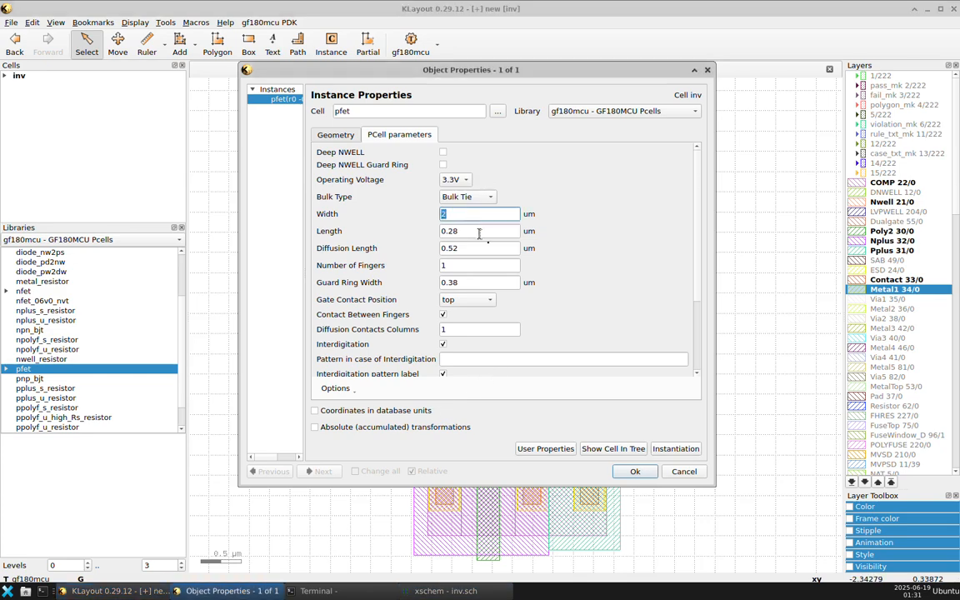
{"action": "left_click", "coordinate": [454, 233]}
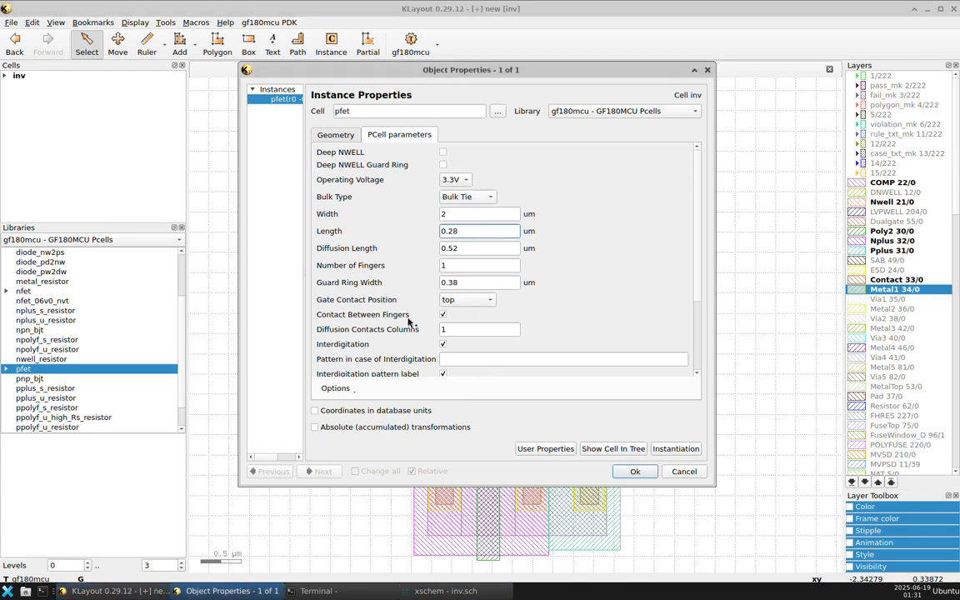
Step: Set the pfet's gate contact position to bottom and apply the PCell parameters
{"action": "left_click", "coordinate": [484, 303]}
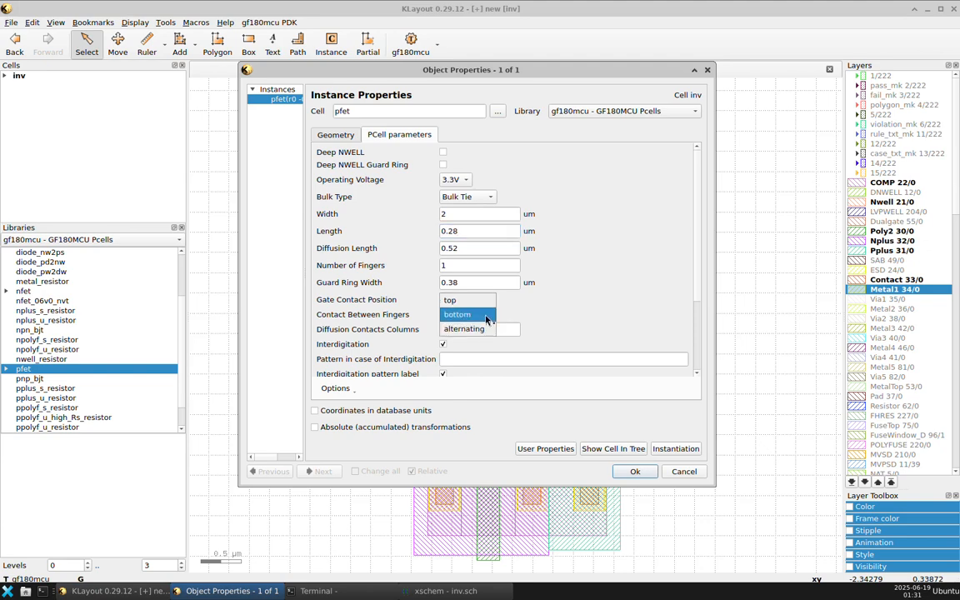
{"action": "left_click", "coordinate": [484, 315]}
{"action": "left_click", "coordinate": [492, 283]}
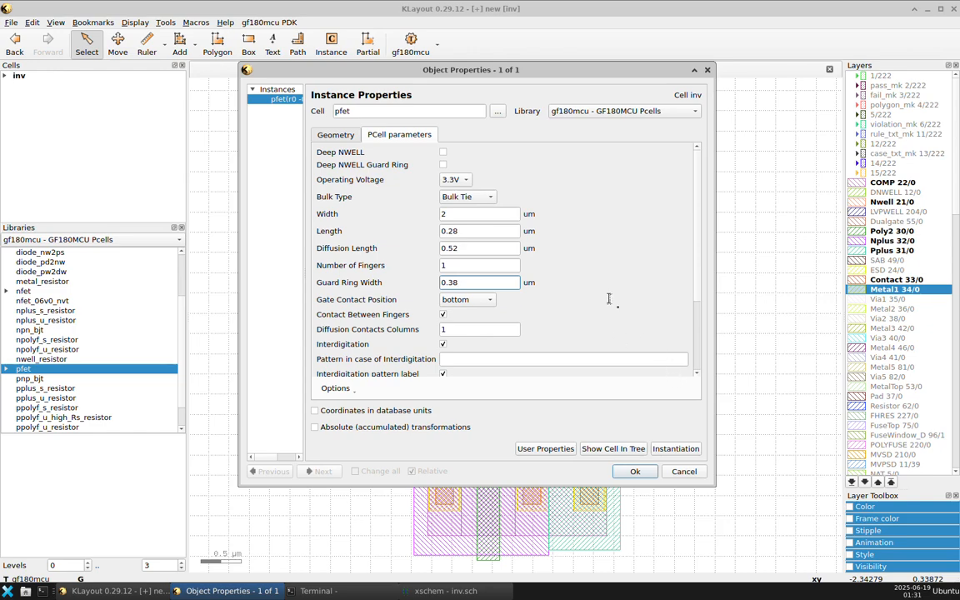
{"action": "left_click", "coordinate": [634, 472]}
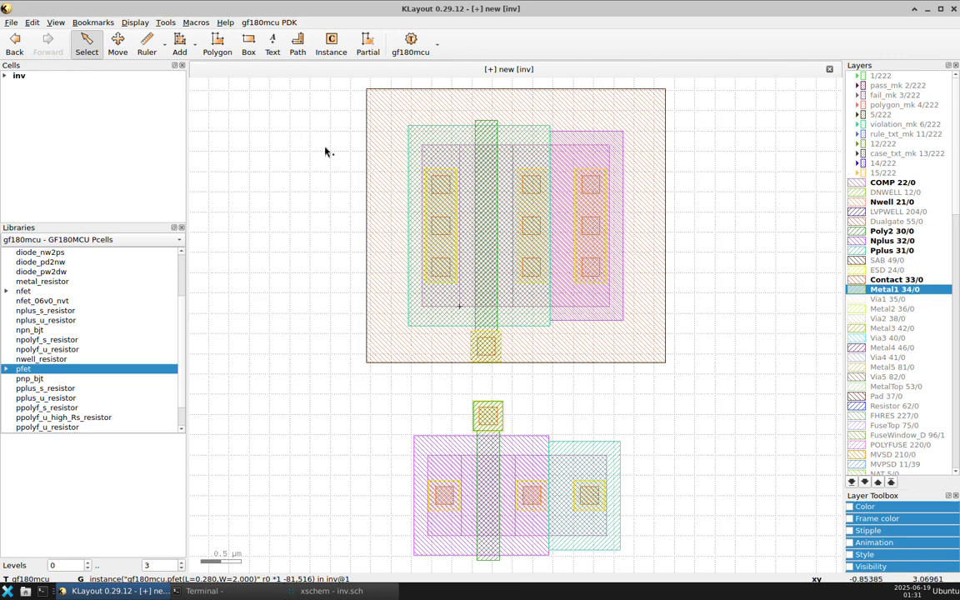
Step: Move the pfet about 1.19 um up and 0.04 um sideways to widen its gap to the nfet and align the gates
{"action": "left_click", "coordinate": [117, 44]}
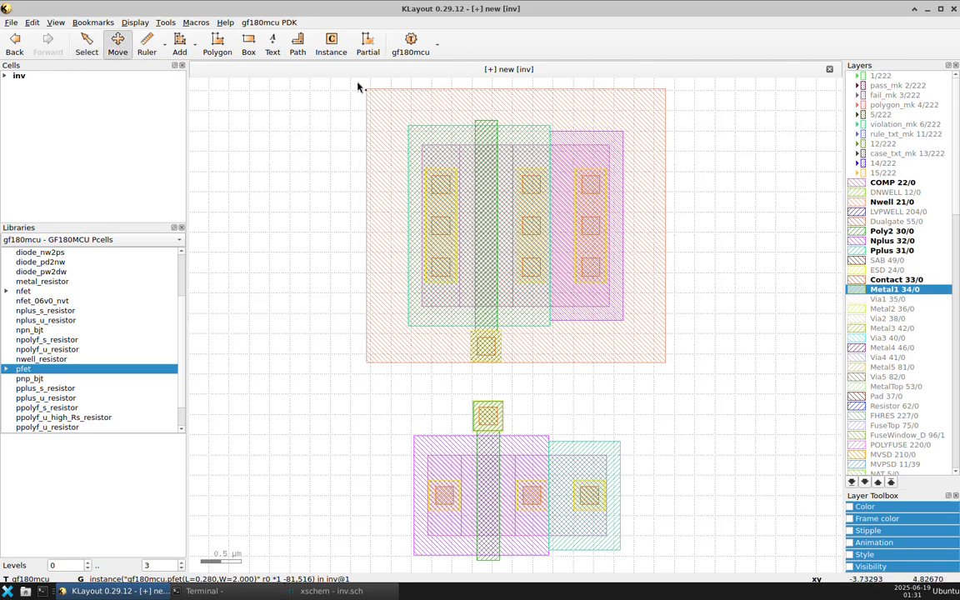
{"action": "left_click", "coordinate": [467, 282]}
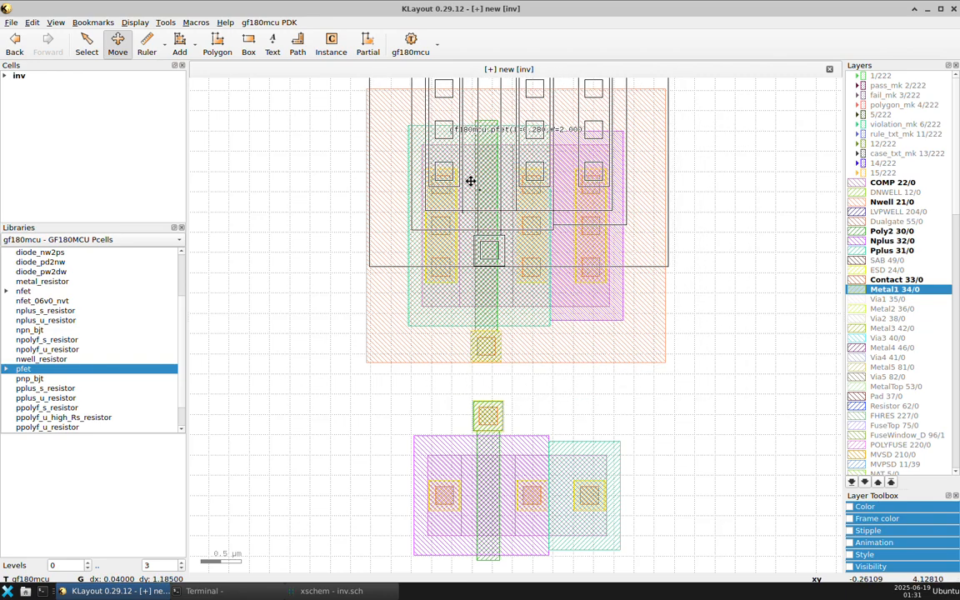
{"action": "left_click", "coordinate": [470, 181]}
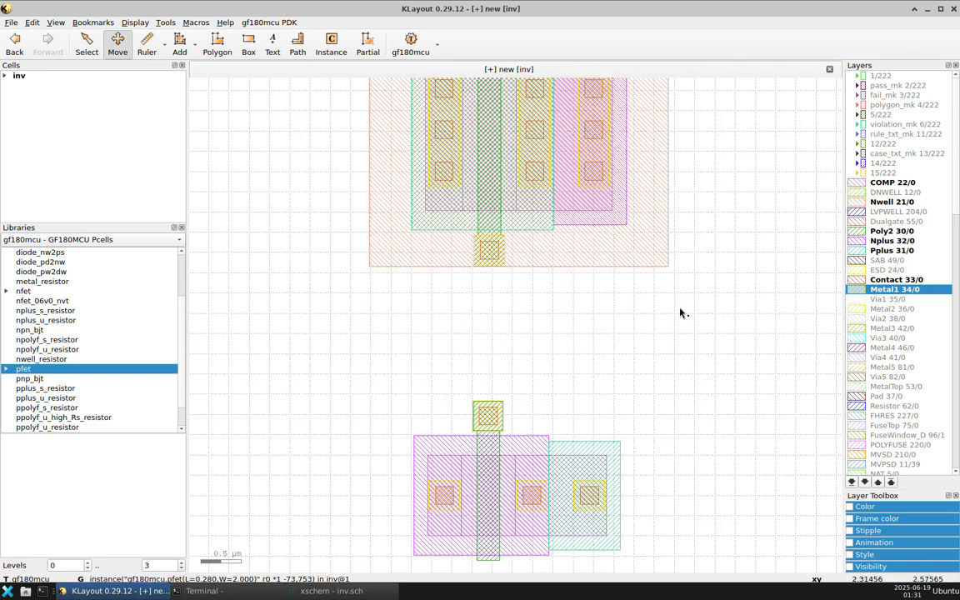
{"action": "key", "text": "Escape"}
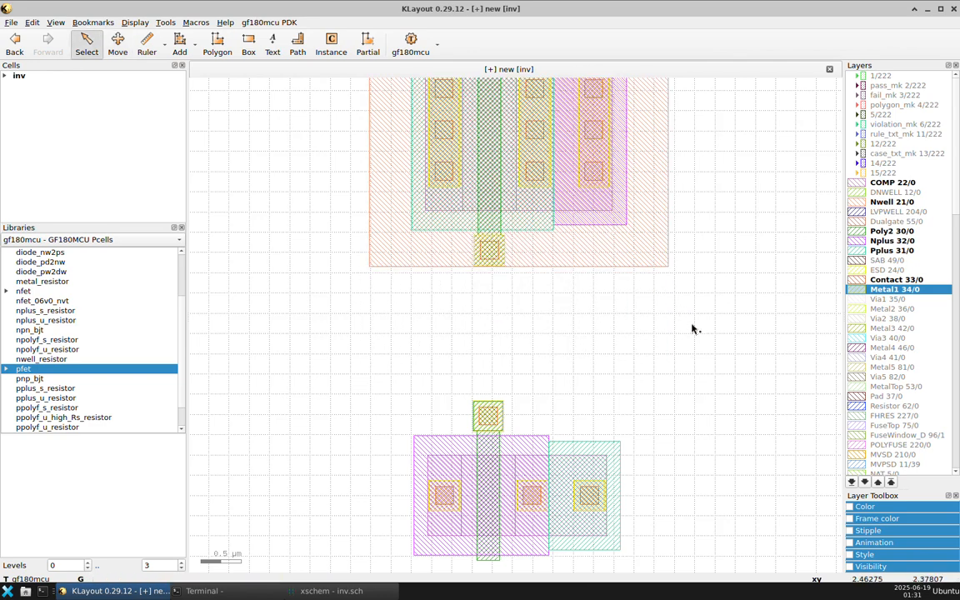
{"action": "scroll", "coordinate": [691, 329], "scroll_direction": "down", "scroll_amount": 1}
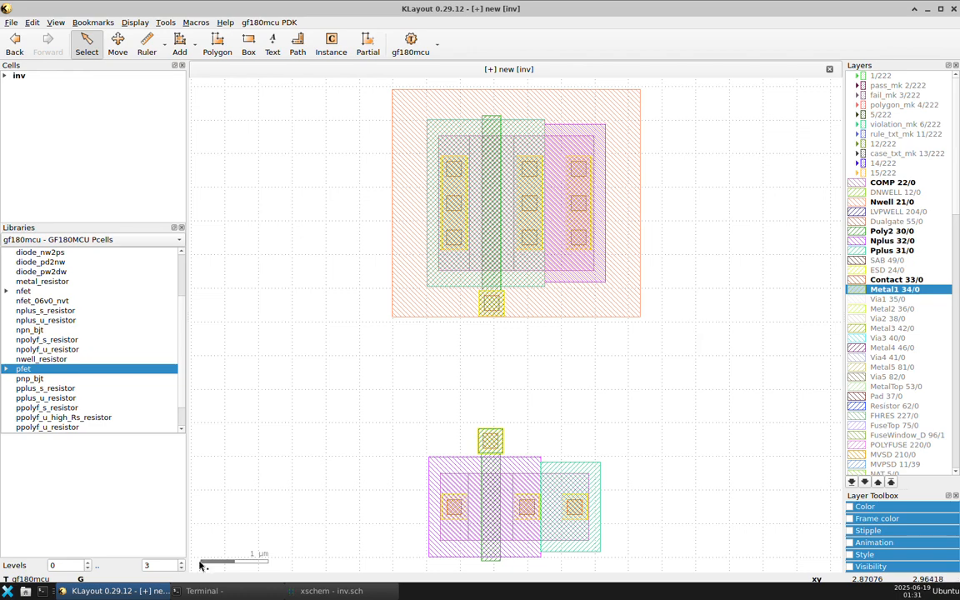
Step: Review the inverter's source, bulk, gate and drain connections in the xschem schematic and return to the KLayout layout
{"action": "left_click", "coordinate": [326, 589]}
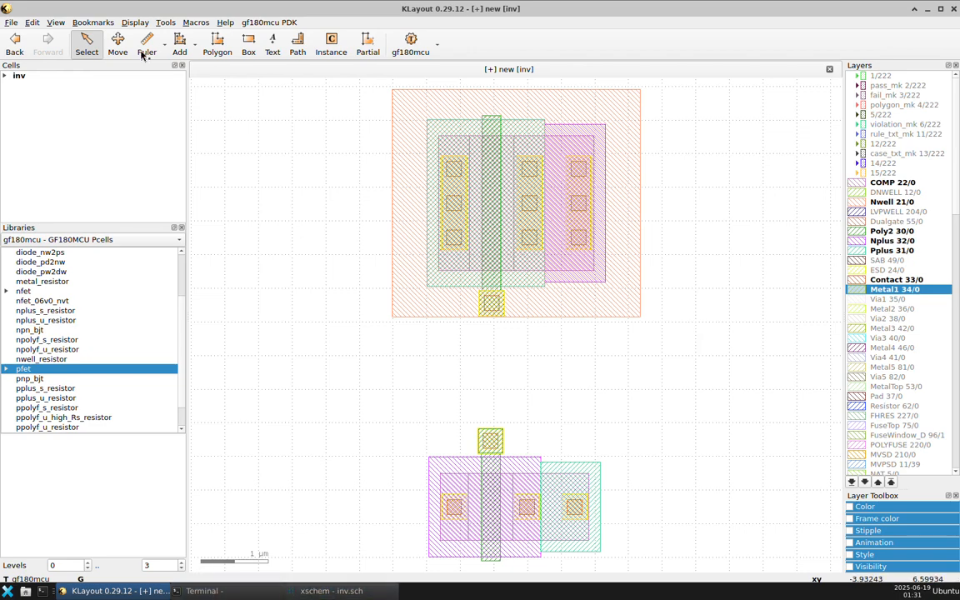
{"action": "left_click", "coordinate": [349, 590]}
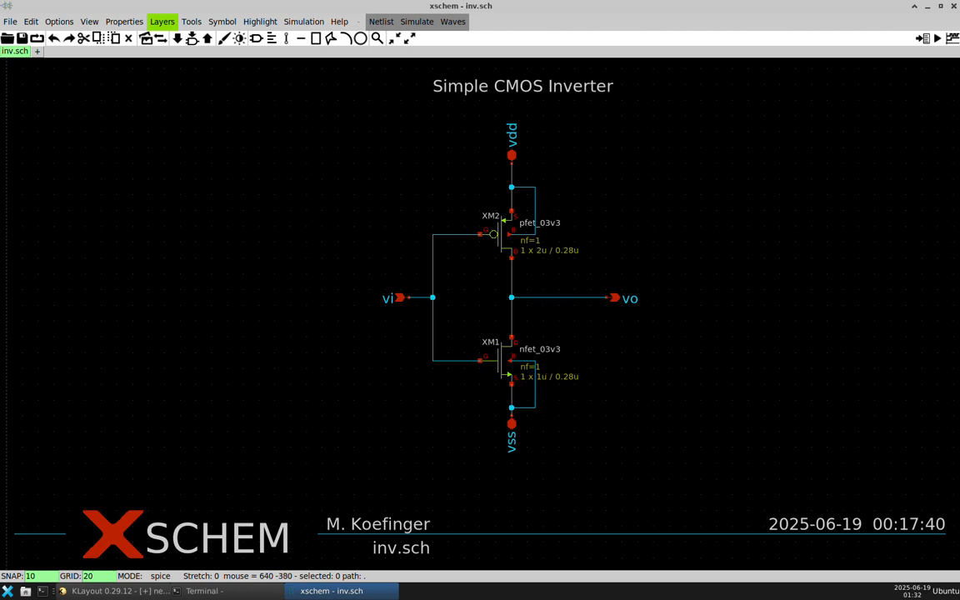
{"action": "left_click", "coordinate": [123, 595]}
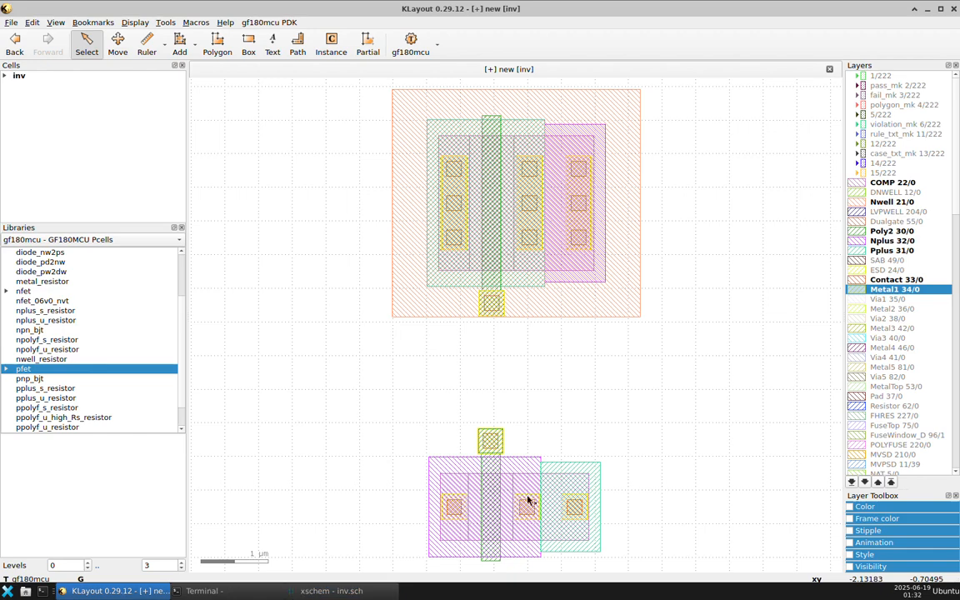
Step: Draw a Metal1 box about 1.19 by 1.95 um joining the pfet's source contacts beside the gate to its bulk tie contacts
{"action": "left_click", "coordinate": [890, 280]}
{"action": "left_click", "coordinate": [888, 290]}
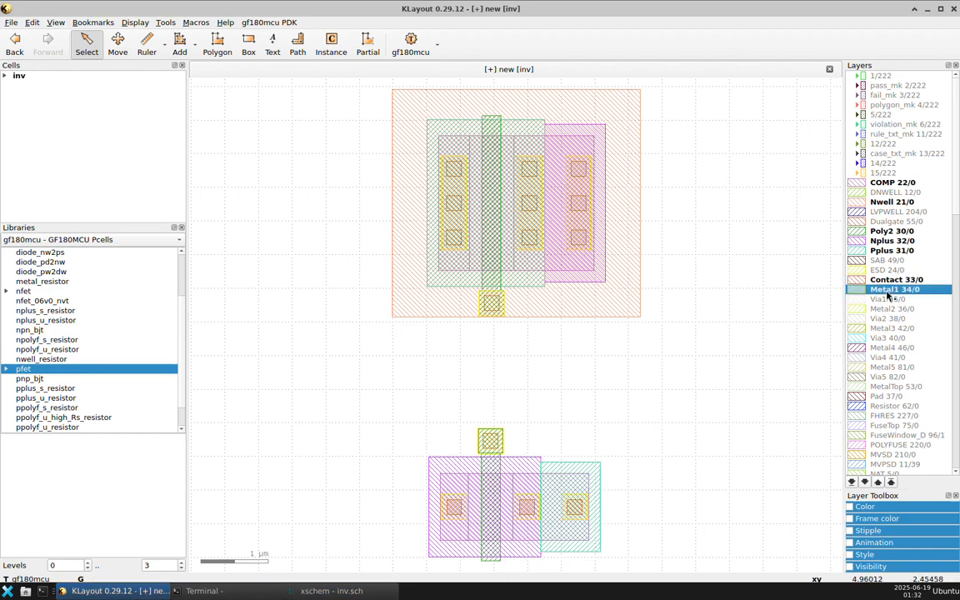
{"action": "left_click", "coordinate": [395, 153]}
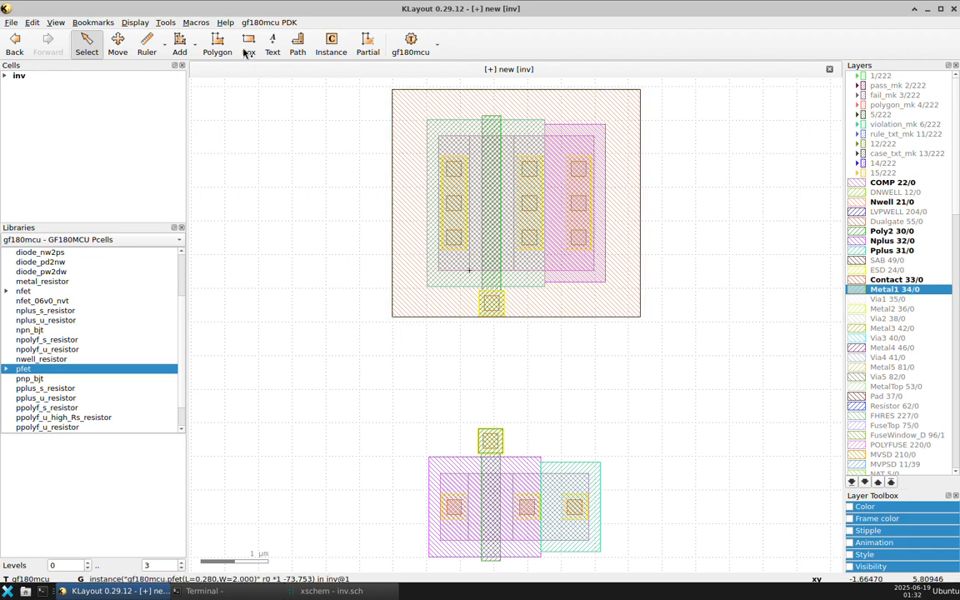
{"action": "left_click", "coordinate": [248, 49]}
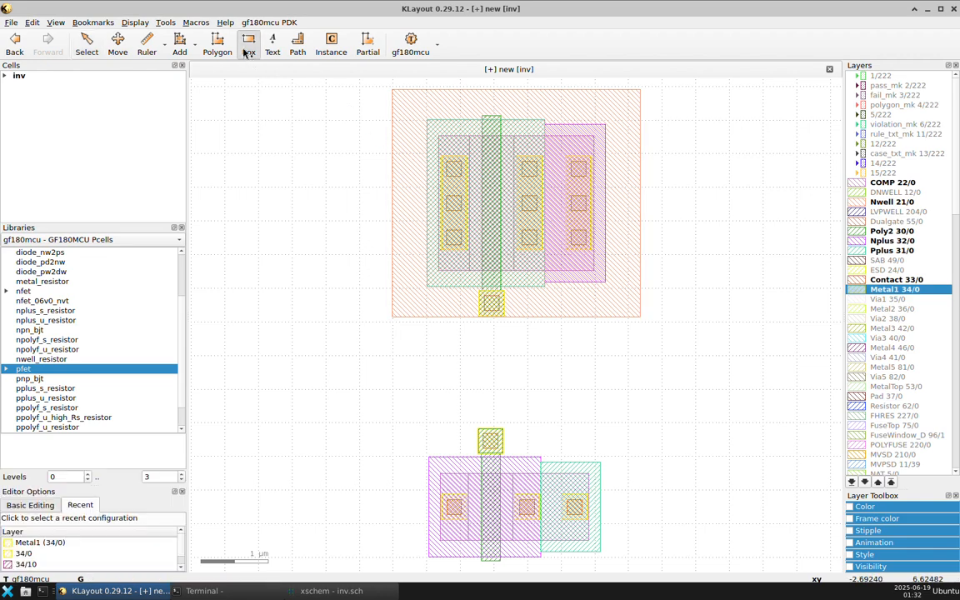
{"action": "left_click", "coordinate": [515, 144]}
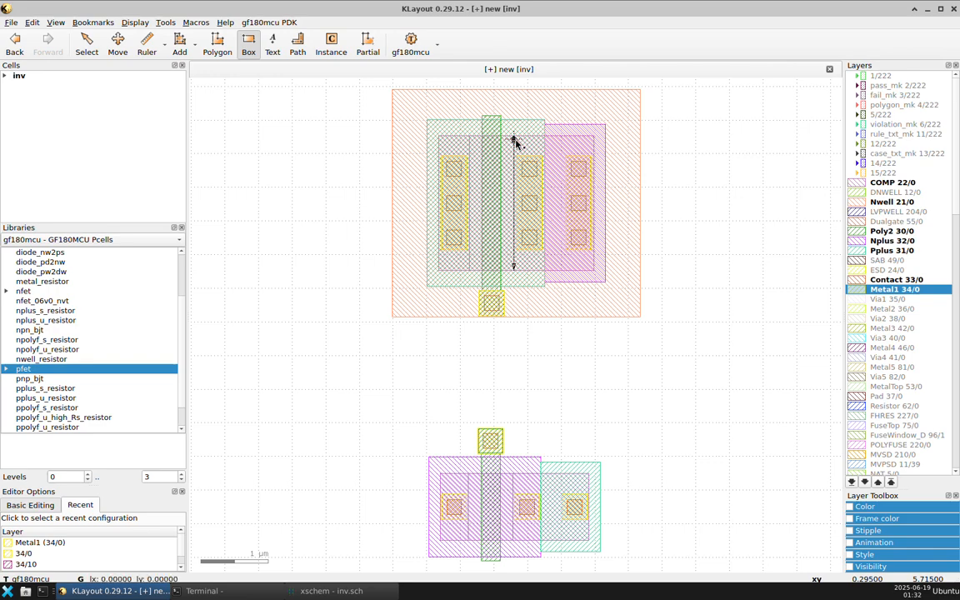
{"action": "left_click", "coordinate": [594, 270]}
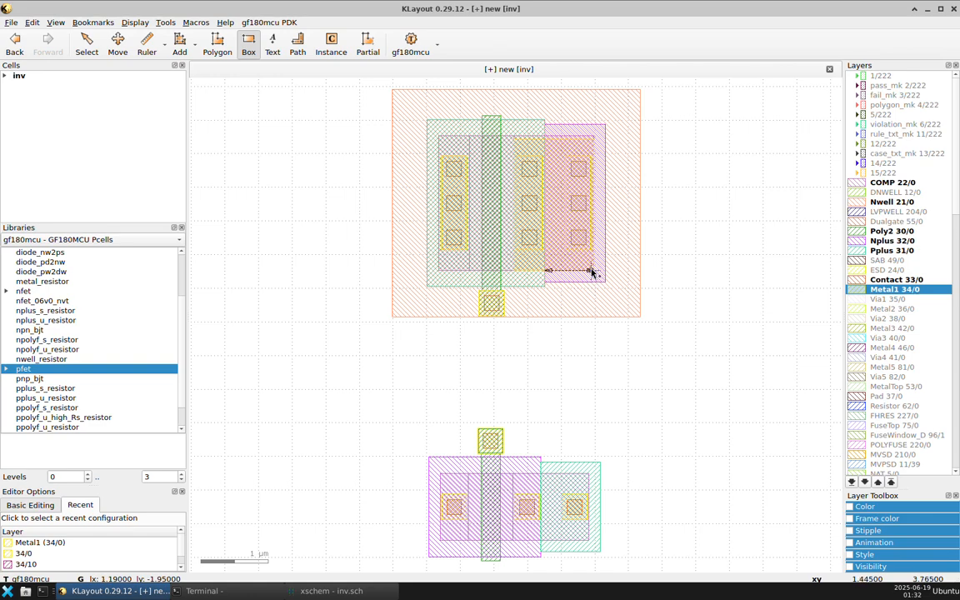
Step: Draw a Metal1 box about 1.13 by 0.785 µm joining the nfet's source contact beside the gate to its bulk tie contact
{"action": "key", "text": "Escape"}
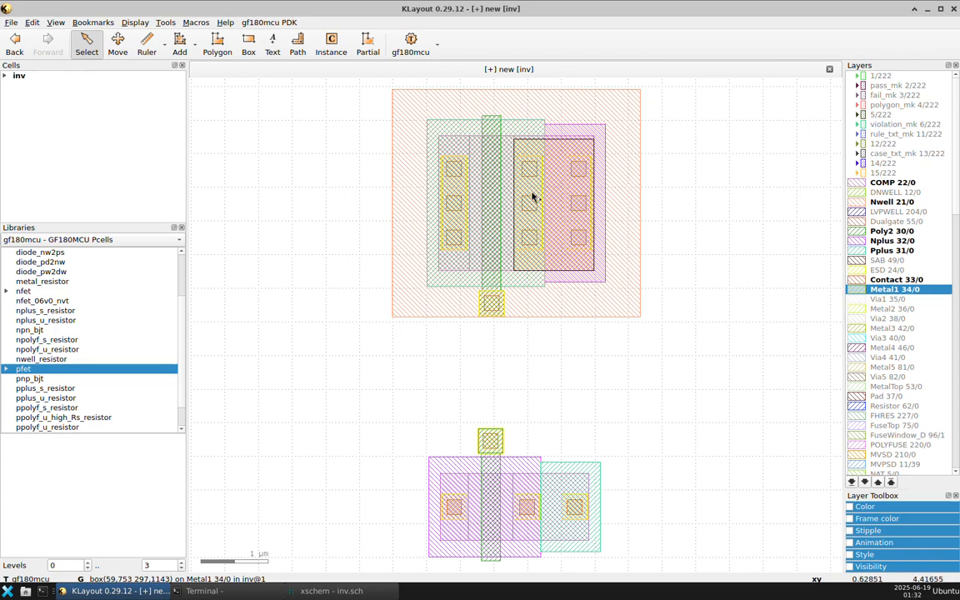
{"action": "left_click", "coordinate": [454, 208]}
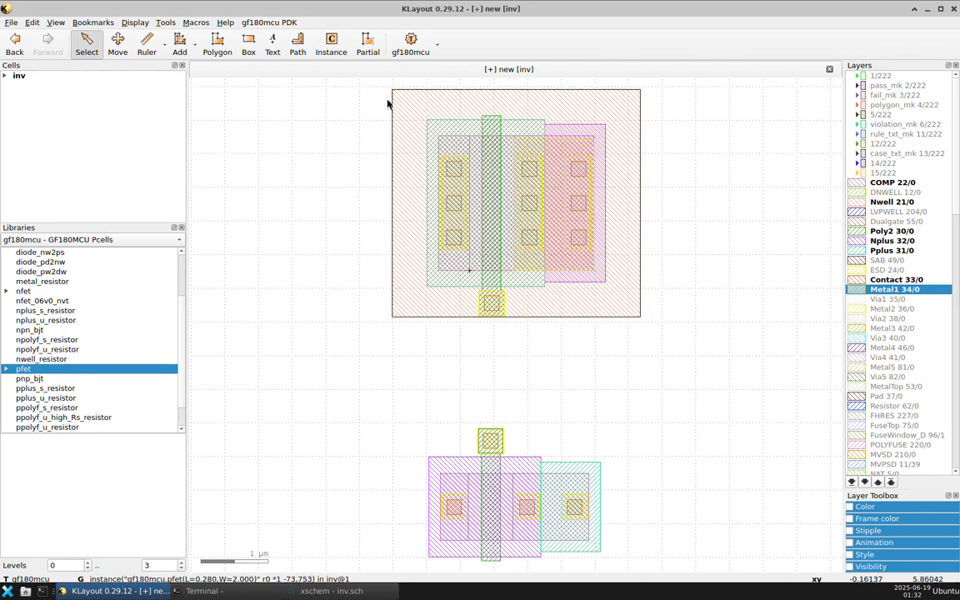
{"action": "left_click", "coordinate": [249, 51]}
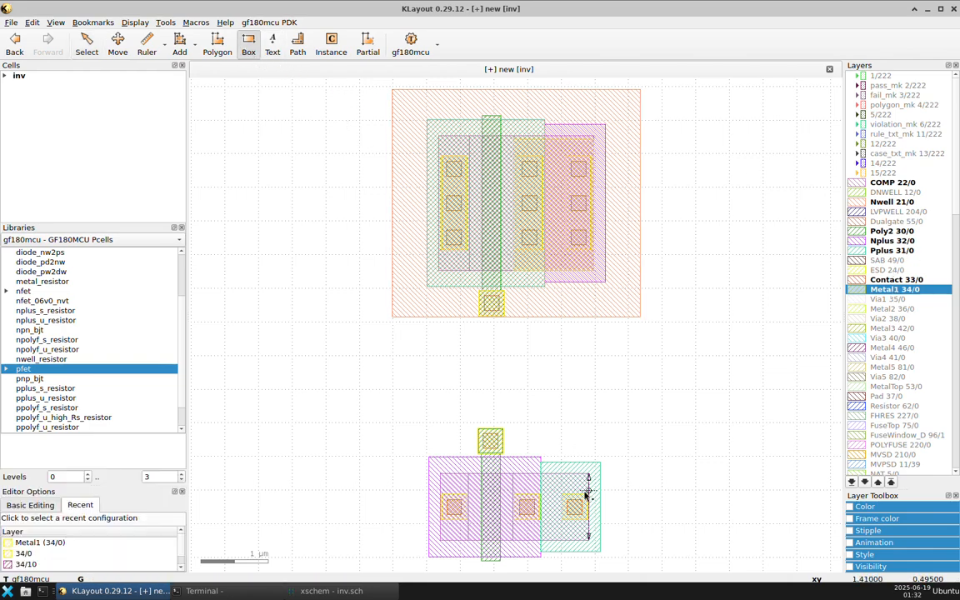
{"action": "left_click", "coordinate": [511, 486]}
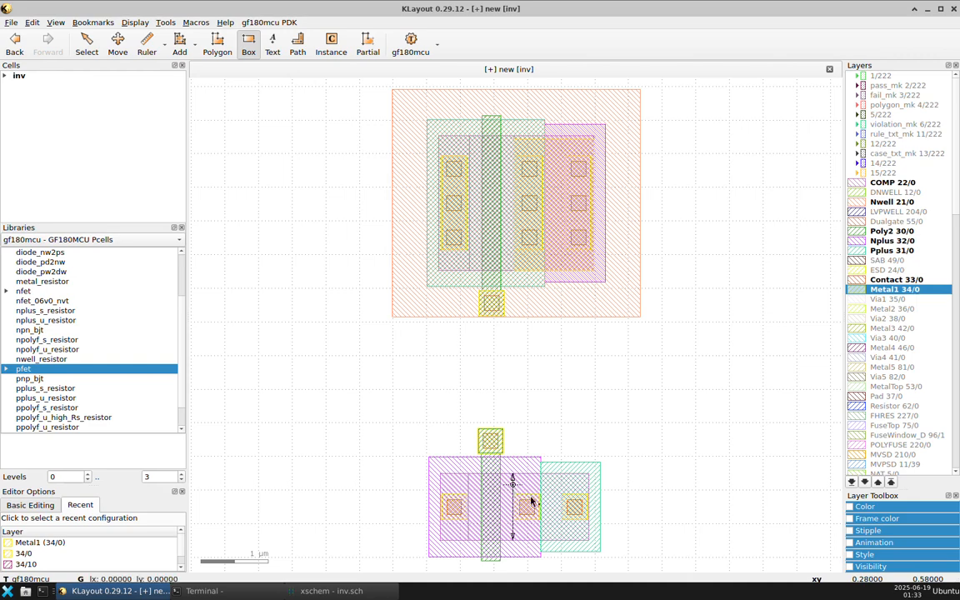
{"action": "left_click", "coordinate": [589, 538]}
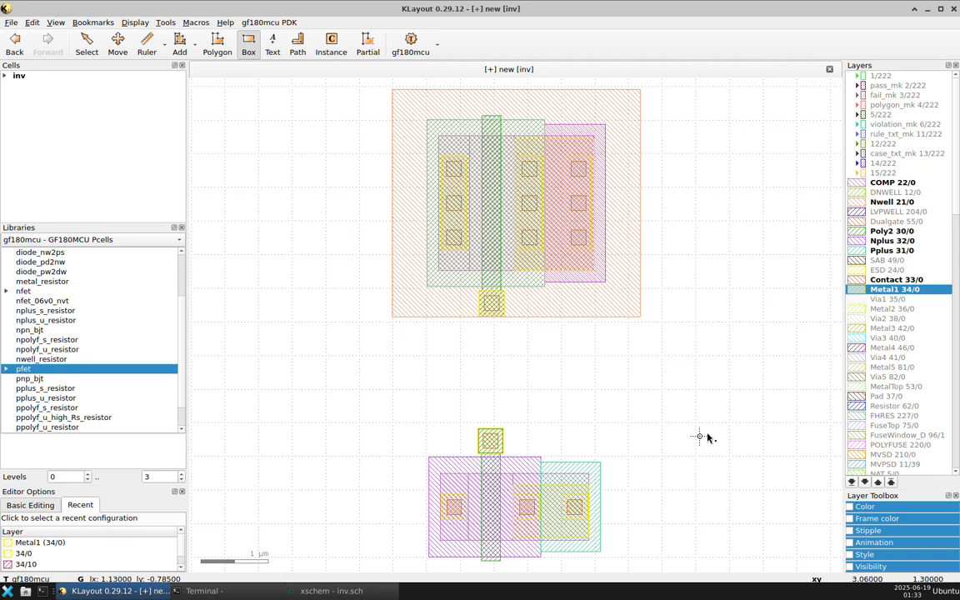
{"action": "key", "text": "Escape"}
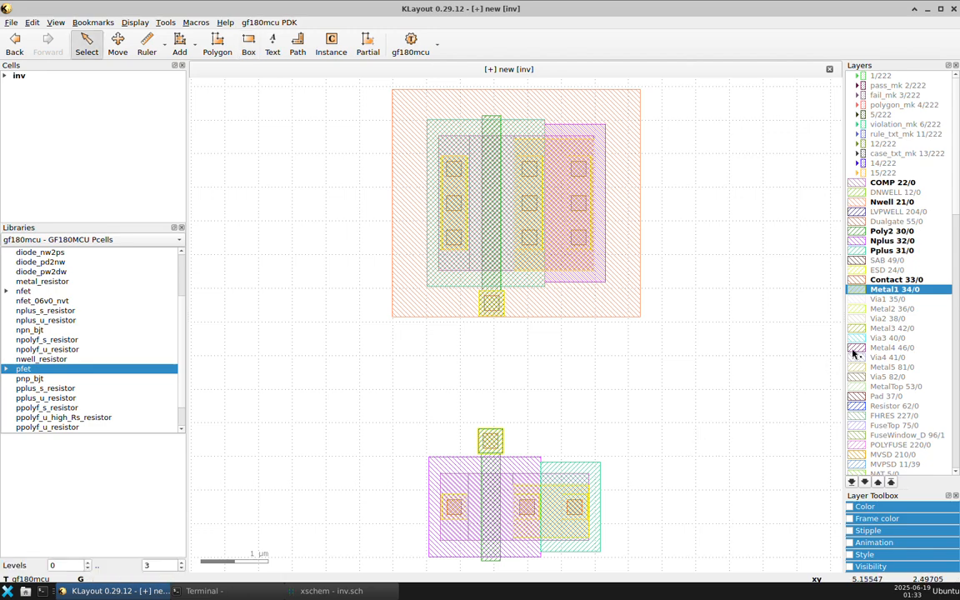
Step: Hide and reshow the Metal1 layer twice to examine its shapes, and check the remaining connections in the xschem schematic
{"action": "double_click", "coordinate": [888, 292]}
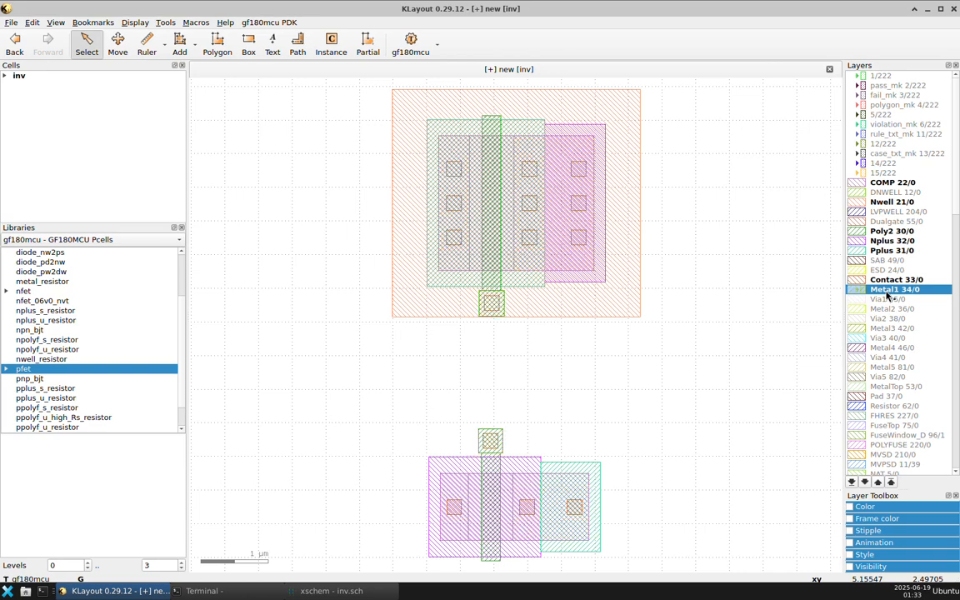
{"action": "double_click", "coordinate": [888, 292]}
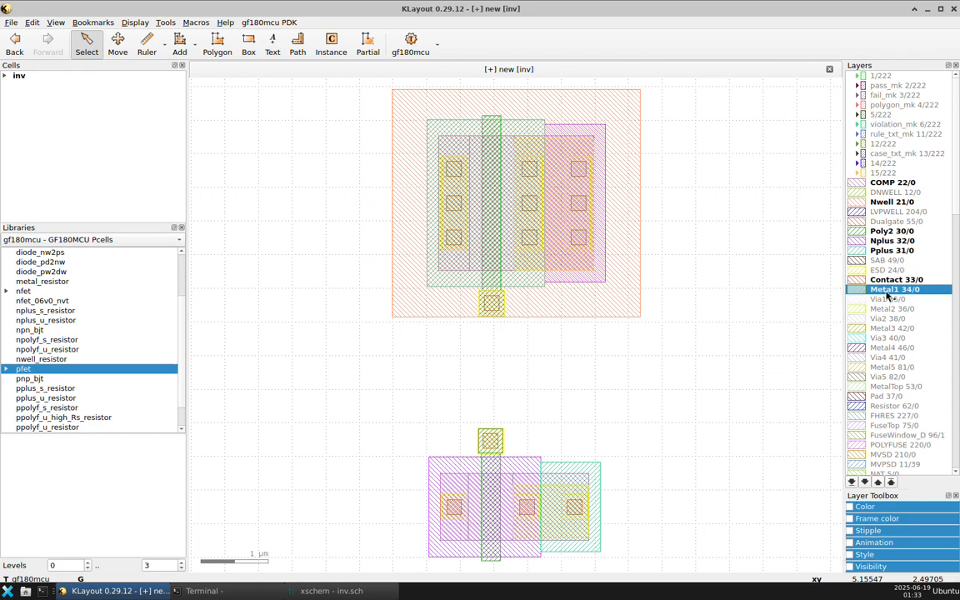
{"action": "double_click", "coordinate": [888, 292]}
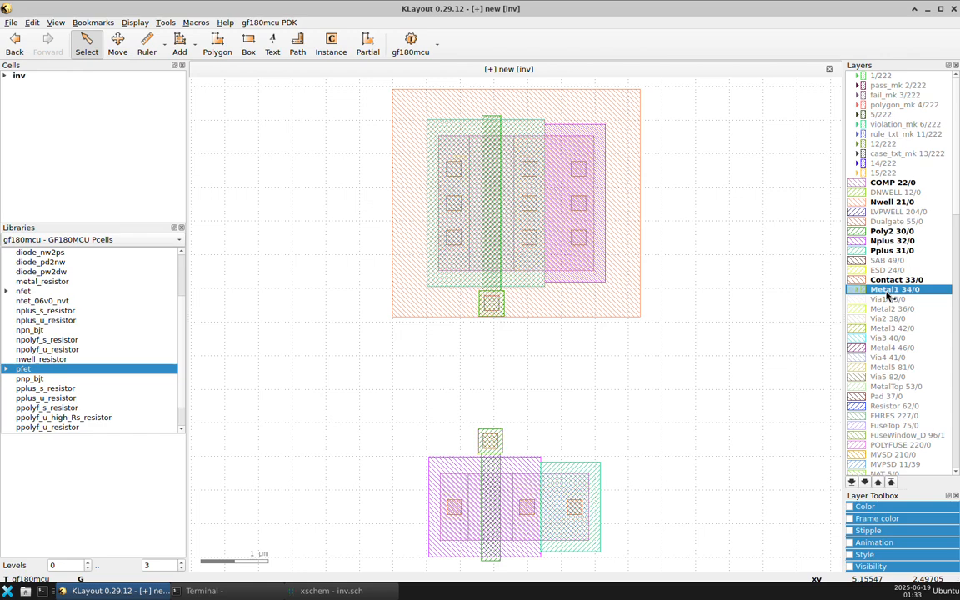
{"action": "double_click", "coordinate": [888, 292]}
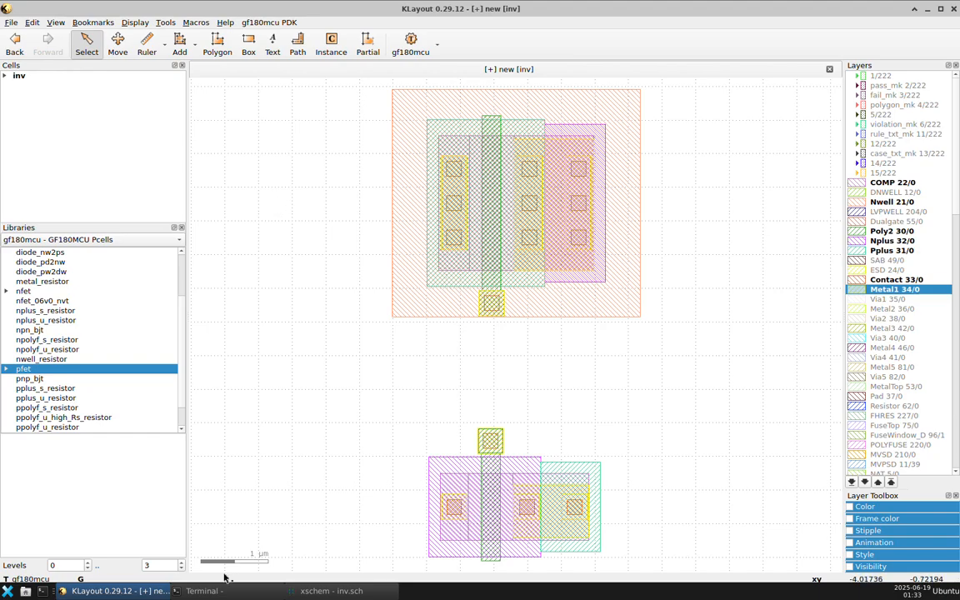
{"action": "left_click", "coordinate": [314, 597]}
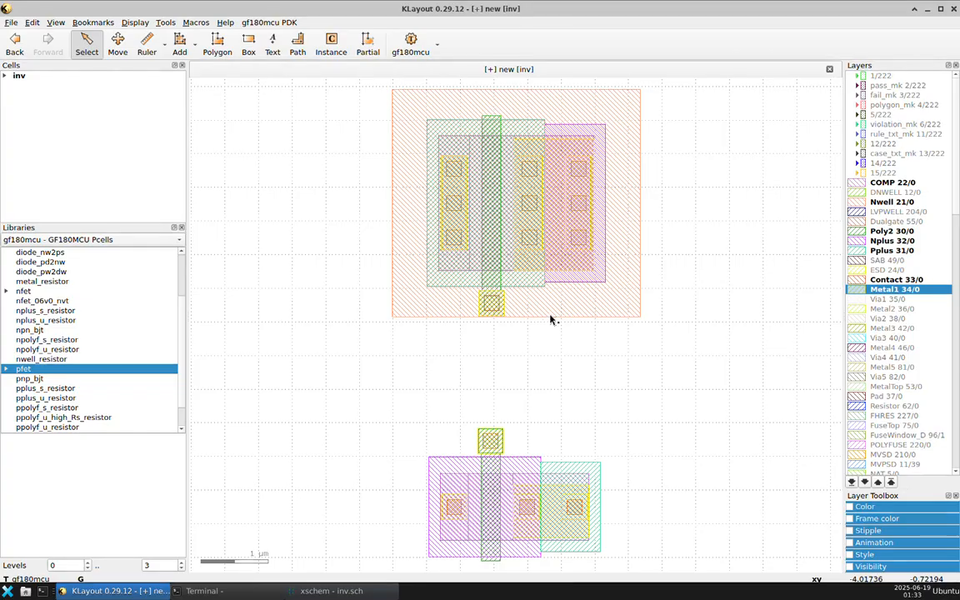
{"action": "left_click", "coordinate": [116, 590]}
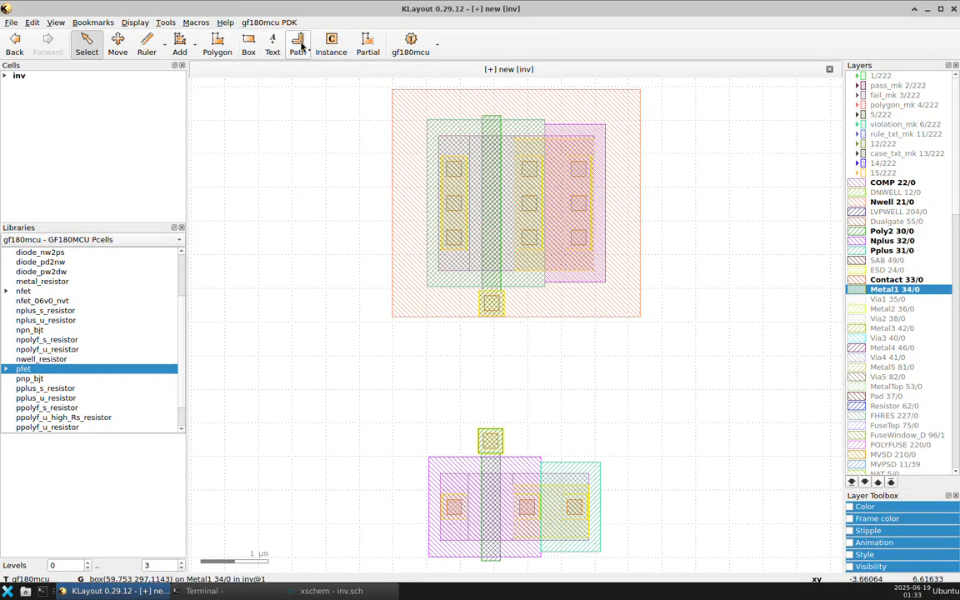
Step: Draw a Metal1 box about 0.76 by 5.225 µm from the pfet's drain contacts down to the nfet's drain contact
{"action": "left_click", "coordinate": [248, 43]}
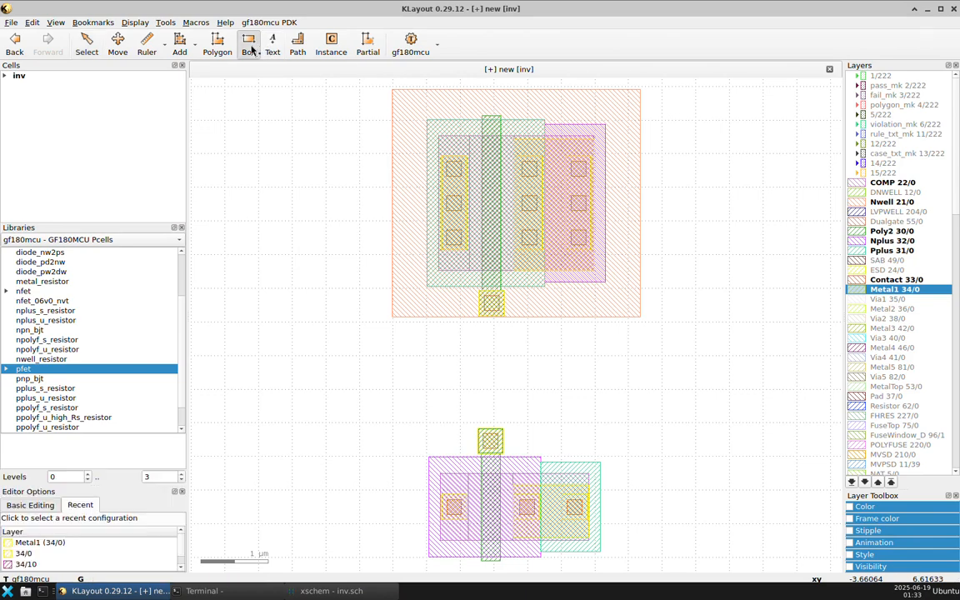
{"action": "left_click", "coordinate": [466, 166]}
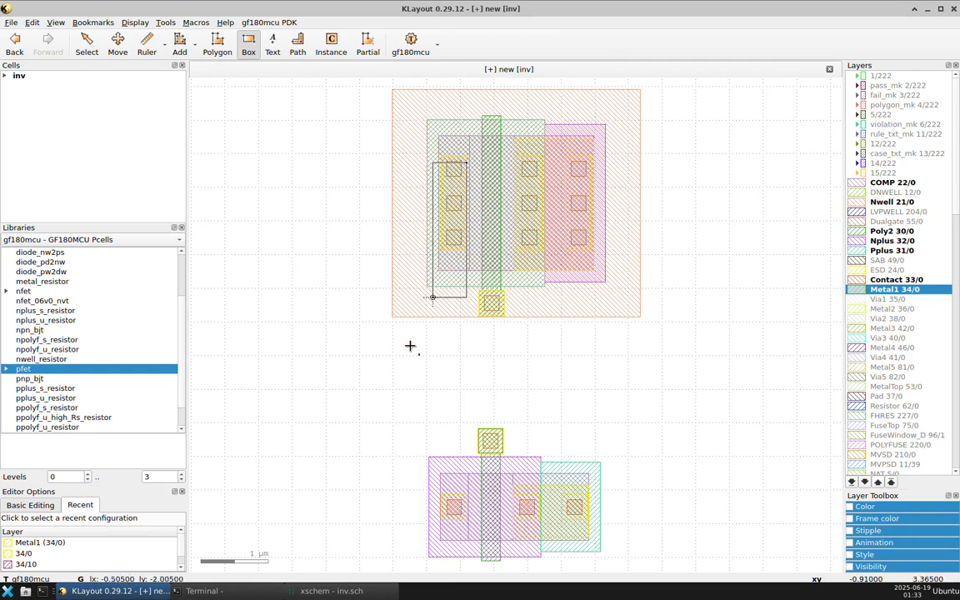
{"action": "left_click", "coordinate": [415, 514]}
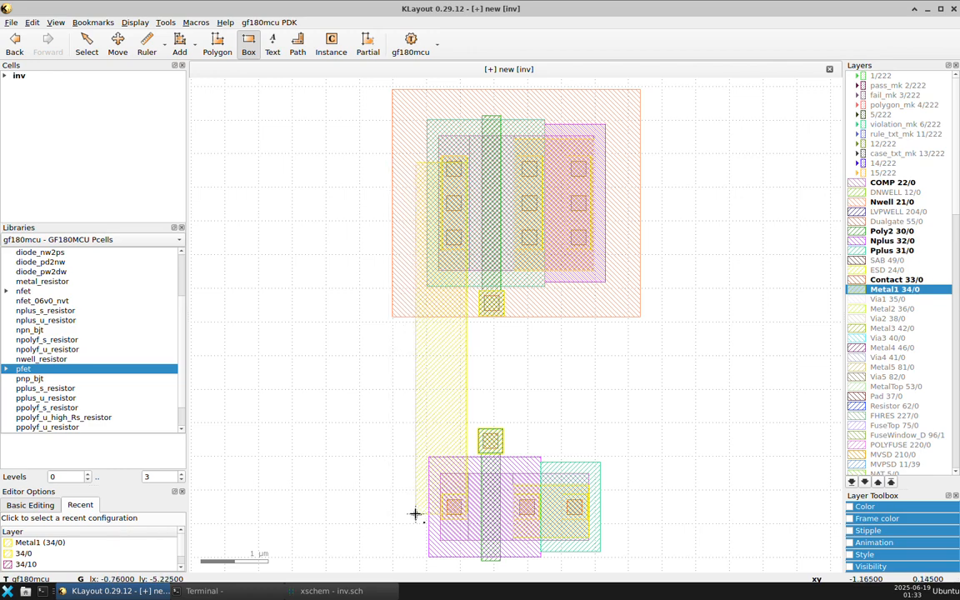
{"action": "key", "text": "Escape"}
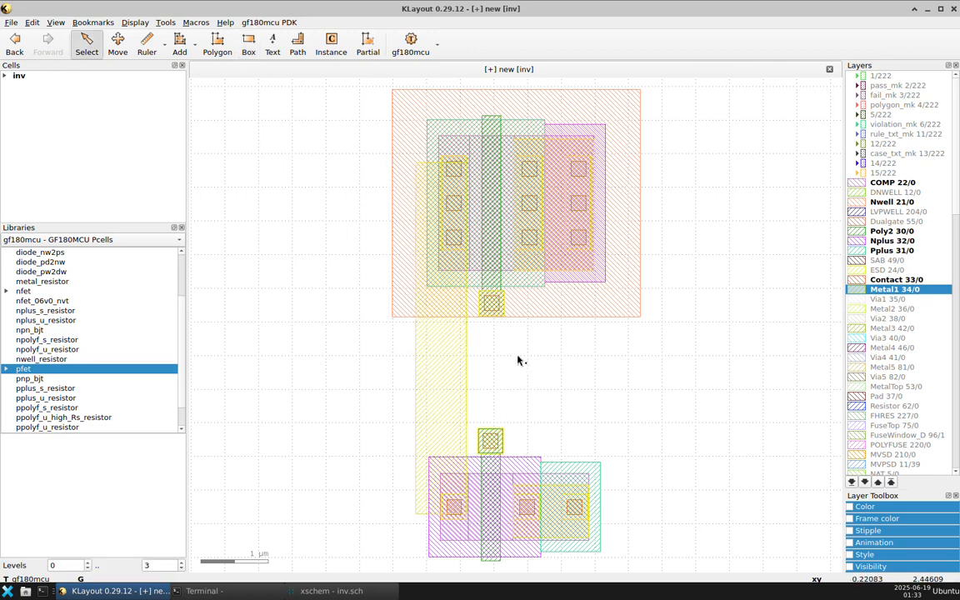
Step: Draw a 0.1 µm wide Metal1 path about 1.98 µm long from the nfet's gate contact up to the pfet's gate contact
{"action": "left_click", "coordinate": [472, 314]}
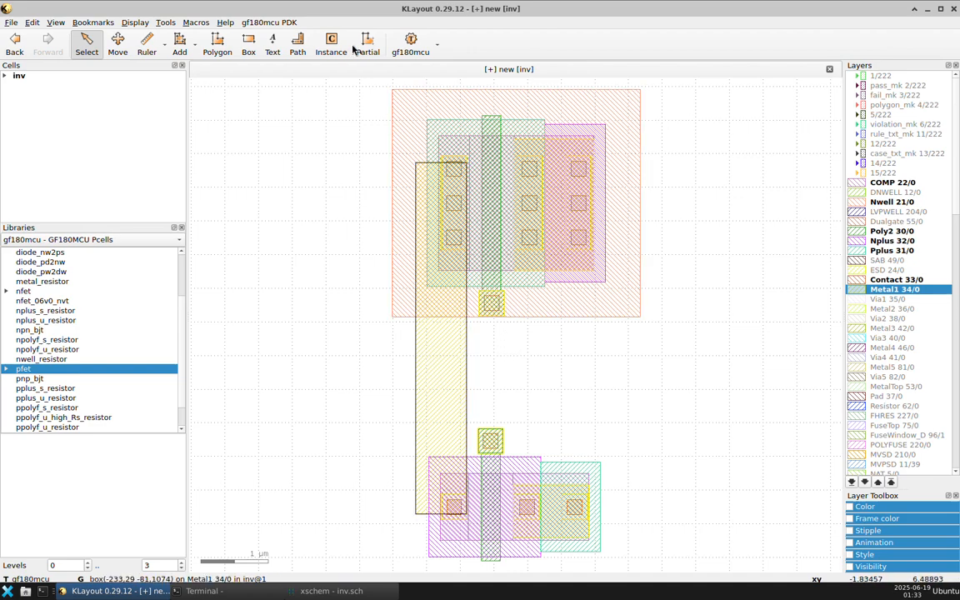
{"action": "left_click", "coordinate": [304, 50]}
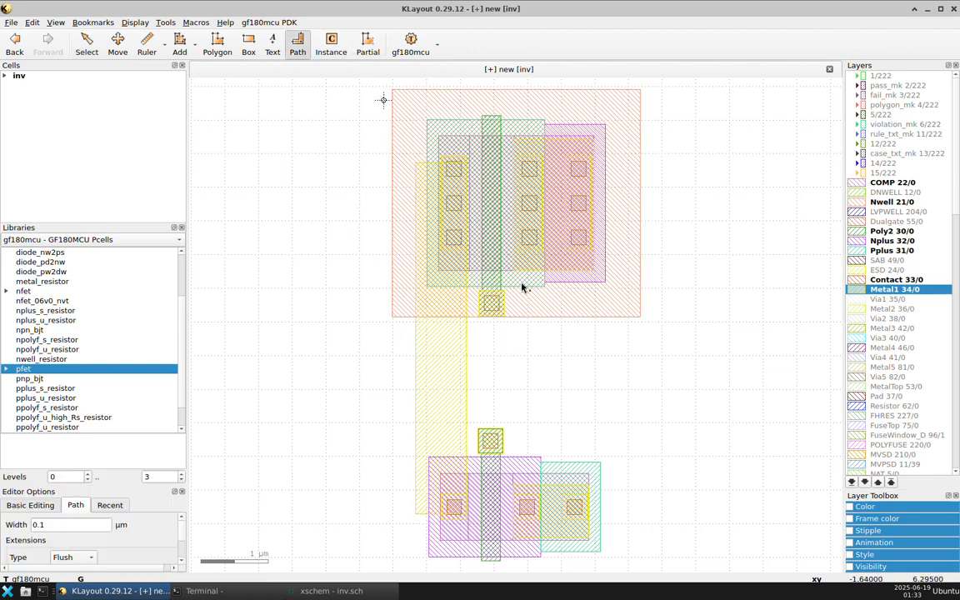
{"action": "left_click", "coordinate": [491, 440]}
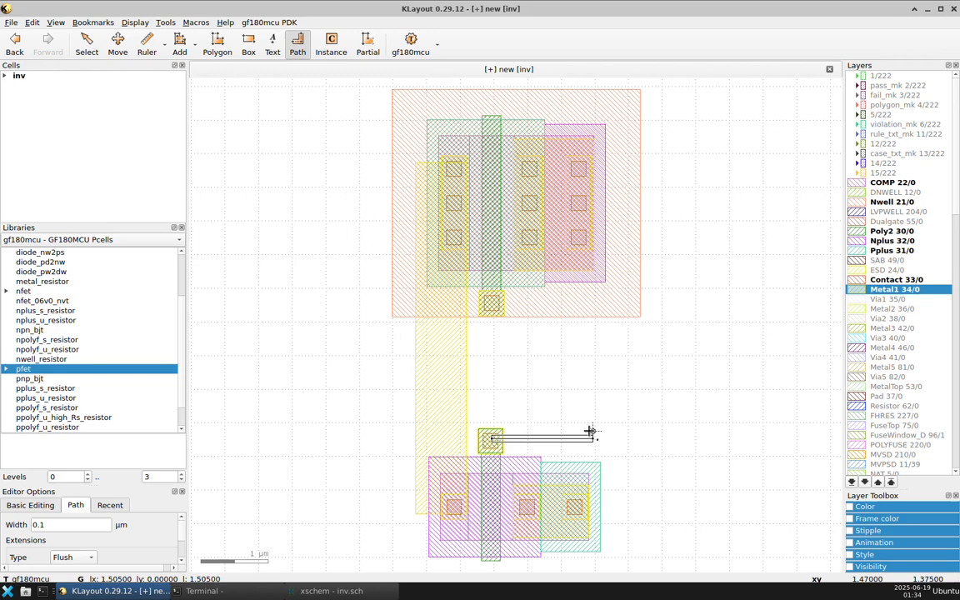
{"action": "double_click", "coordinate": [490, 306]}
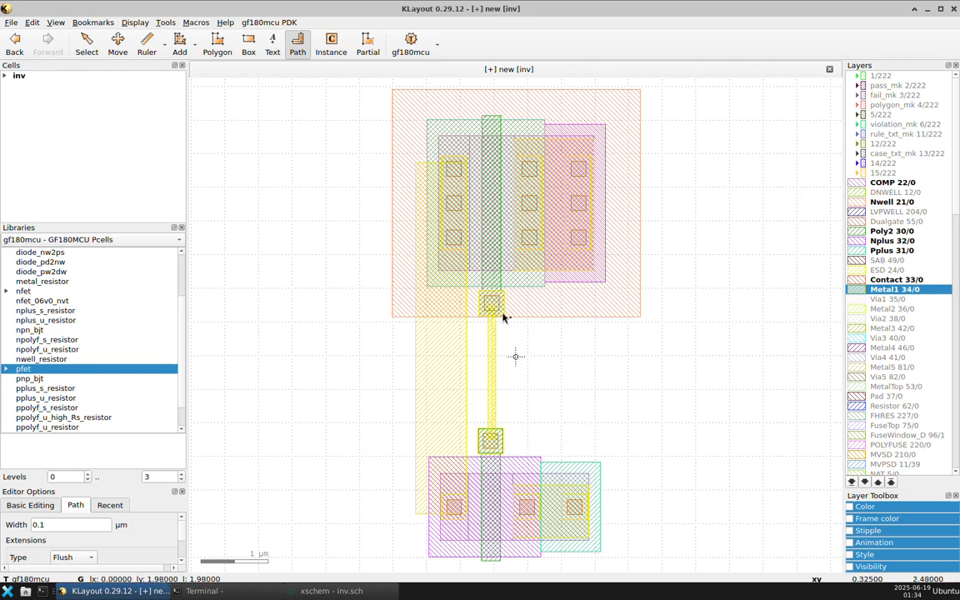
{"action": "key", "text": "Escape"}
Step: Move the Metal1 drain box about 0.315 µm horizontally away from the gate path
{"action": "left_click", "coordinate": [444, 357]}
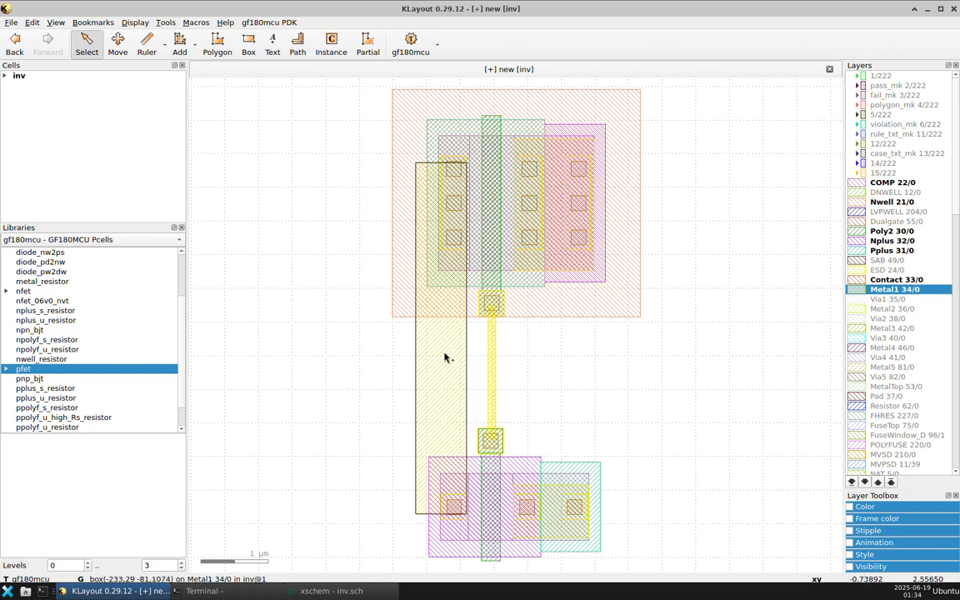
{"action": "left_click", "coordinate": [238, 103]}
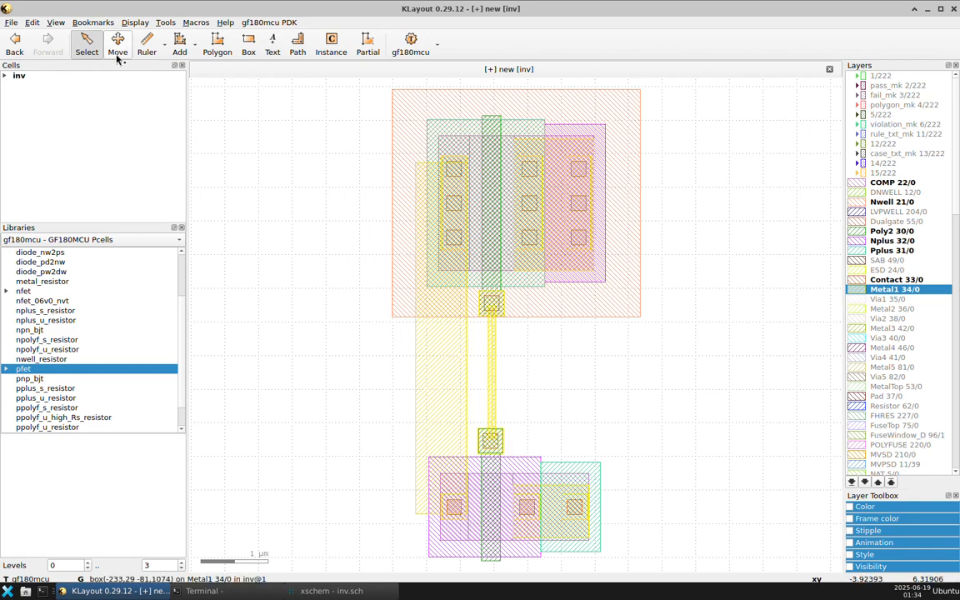
{"action": "left_click", "coordinate": [117, 55]}
{"action": "left_click", "coordinate": [439, 367]}
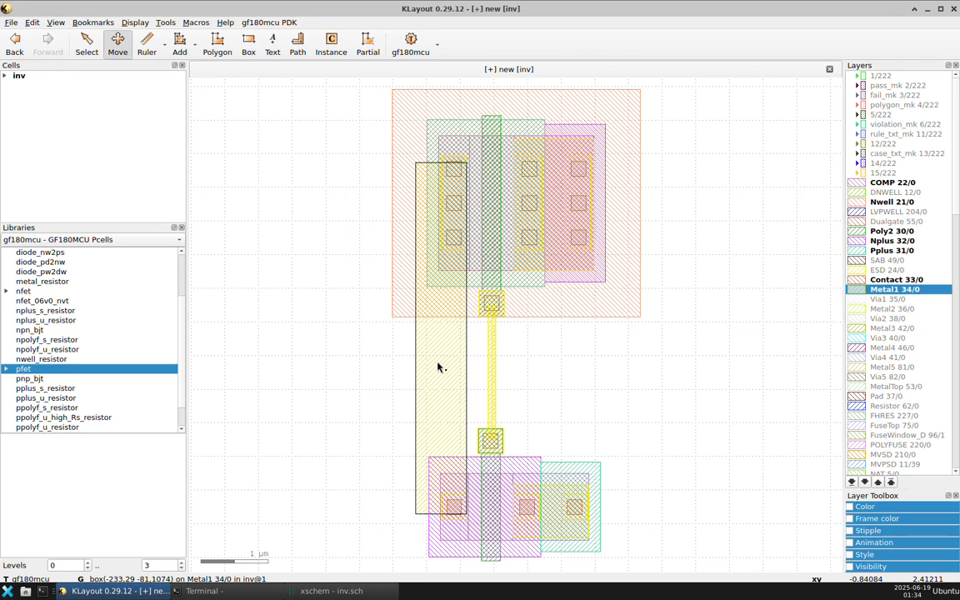
{"action": "left_click_drag", "start_coordinate": [439, 367], "coordinate": [416, 361]}
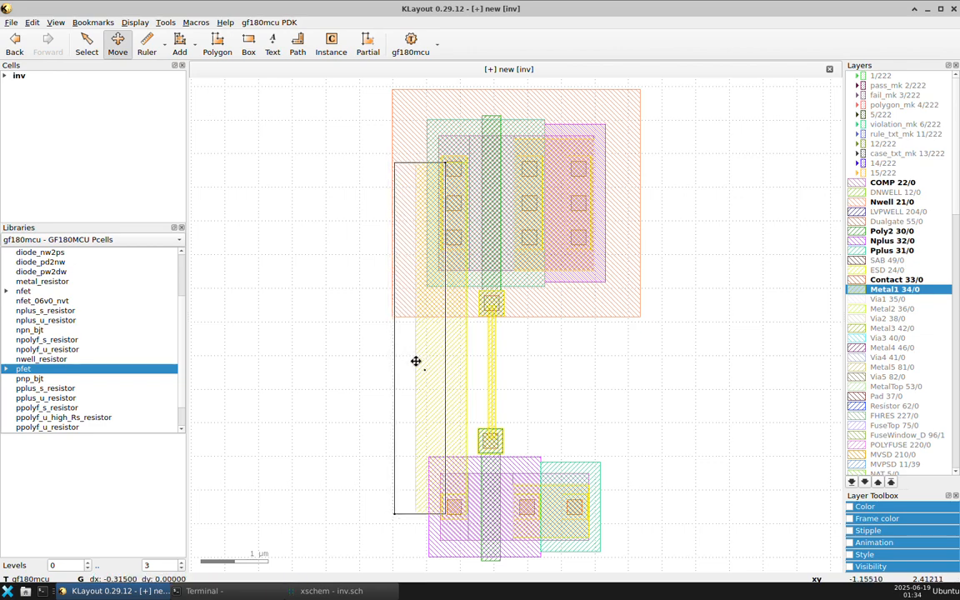
{"action": "left_click", "coordinate": [415, 360]}
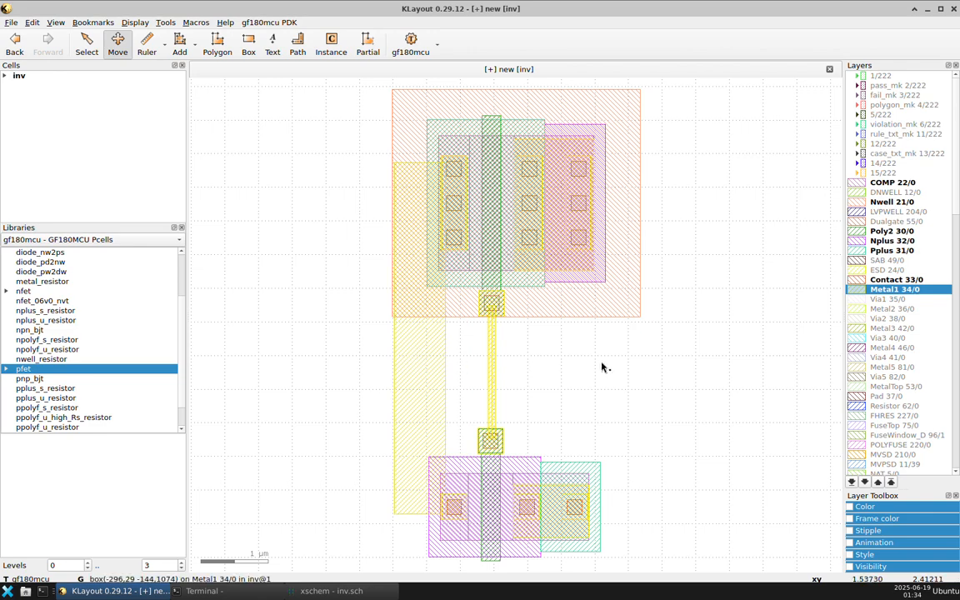
{"action": "key", "text": "Escape"}
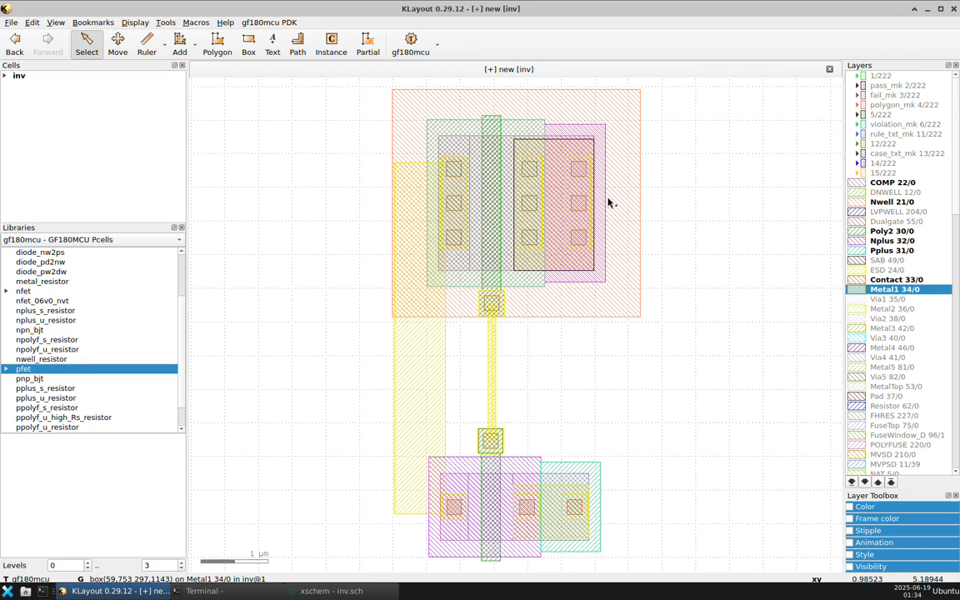
Step: Find the Metal1_Label layer in the layer list and make it the current layer
{"action": "left_click", "coordinate": [557, 531]}
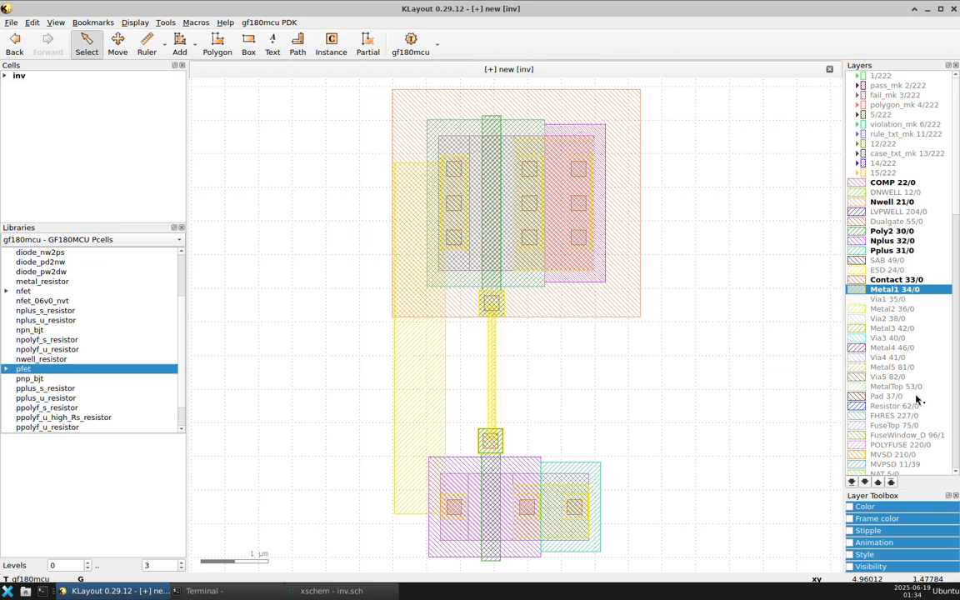
{"action": "left_click", "coordinate": [888, 376]}
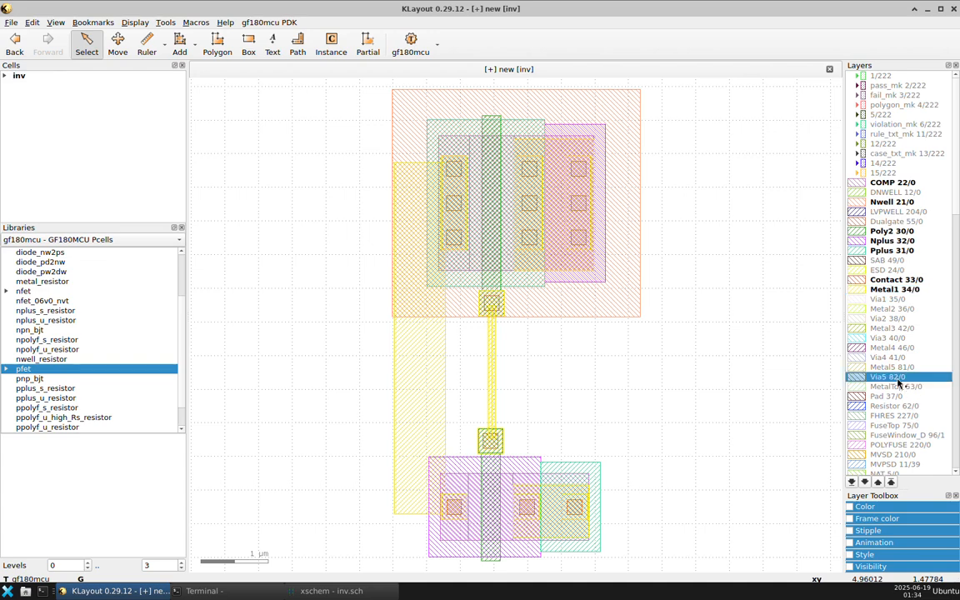
{"action": "scroll", "coordinate": [903, 390], "scroll_direction": "down", "scroll_amount": 10}
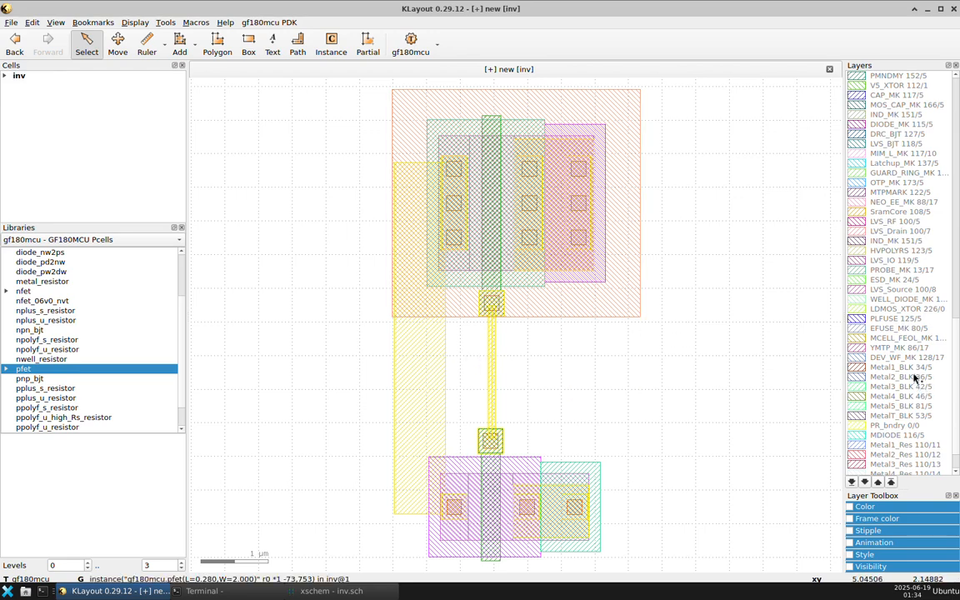
{"action": "scroll", "coordinate": [904, 323], "scroll_direction": "up", "scroll_amount": 12}
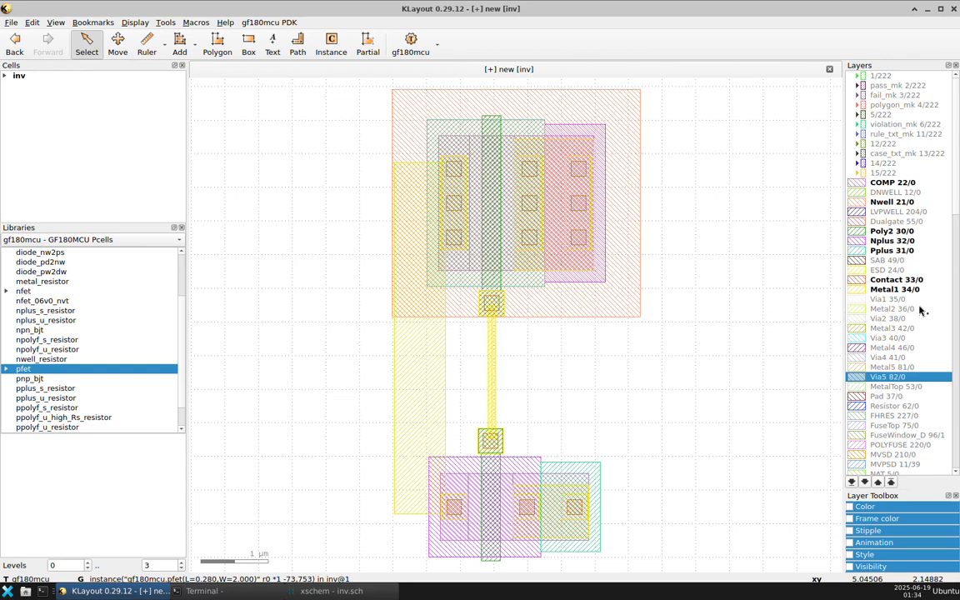
{"action": "left_click", "coordinate": [897, 435]}
{"action": "key", "text": "Down"}
{"action": "key", "text": "Down"}
{"action": "key", "text": "Down"}
{"action": "key", "text": "Down"}
{"action": "key", "text": "Down"}
{"action": "key", "text": "Down"}
{"action": "key", "text": "Down"}
{"action": "key", "text": "Down"}
{"action": "key", "text": "Down"}
{"action": "key", "text": "Down"}
{"action": "key", "text": "Down"}
{"action": "key", "text": "Down"}
{"action": "key", "text": "Down"}
{"action": "key", "text": "Down"}
{"action": "key", "text": "Down"}
{"action": "key", "text": "Down"}
{"action": "key", "text": "Down"}
{"action": "key", "text": "Down"}
{"action": "key", "text": "Down"}
{"action": "key", "text": "Down"}
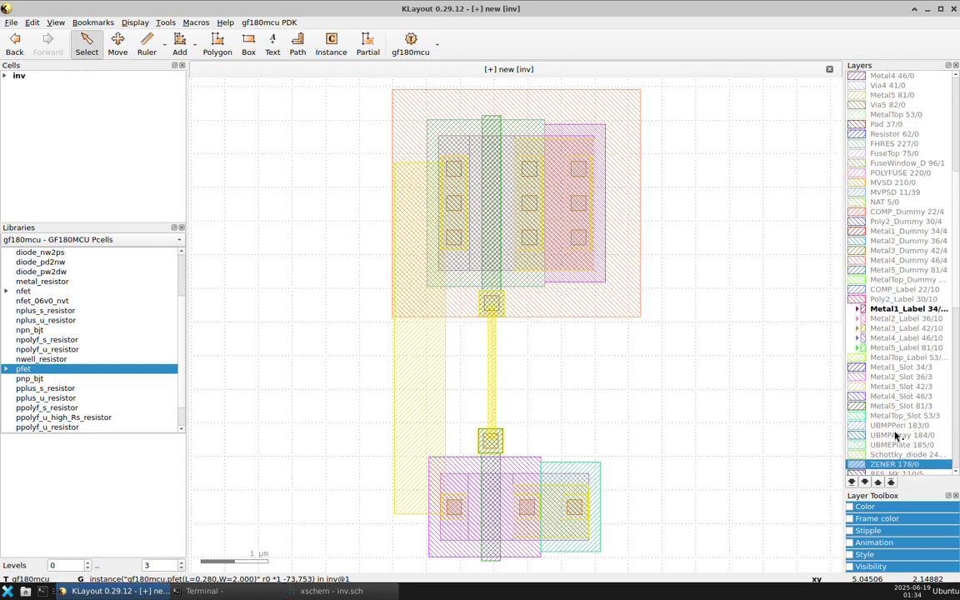
{"action": "left_click", "coordinate": [886, 311]}
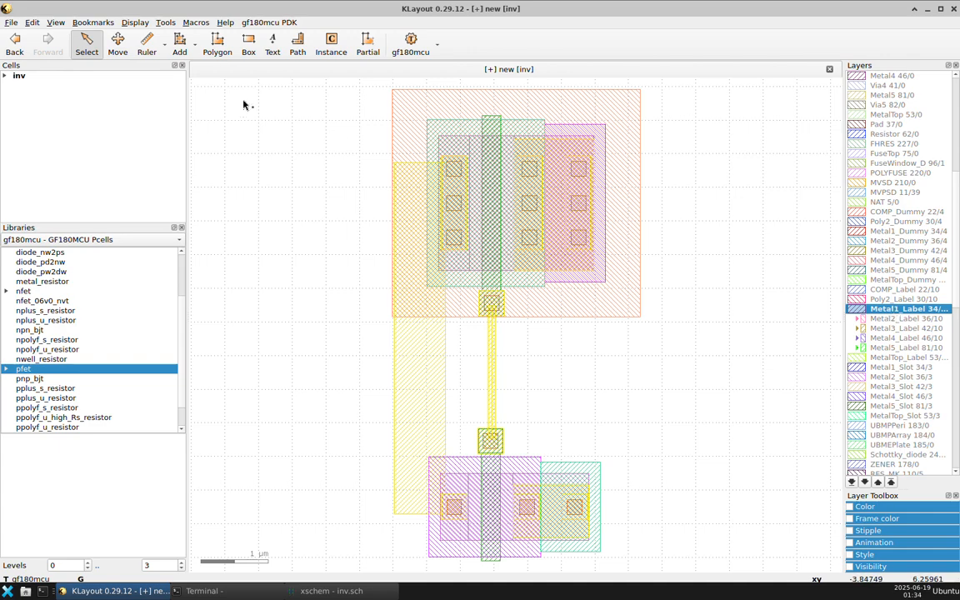
Step: Check the pin names in the xschem schematic and place a "vo" text label on the Metal1 drain box
{"action": "left_click", "coordinate": [274, 47]}
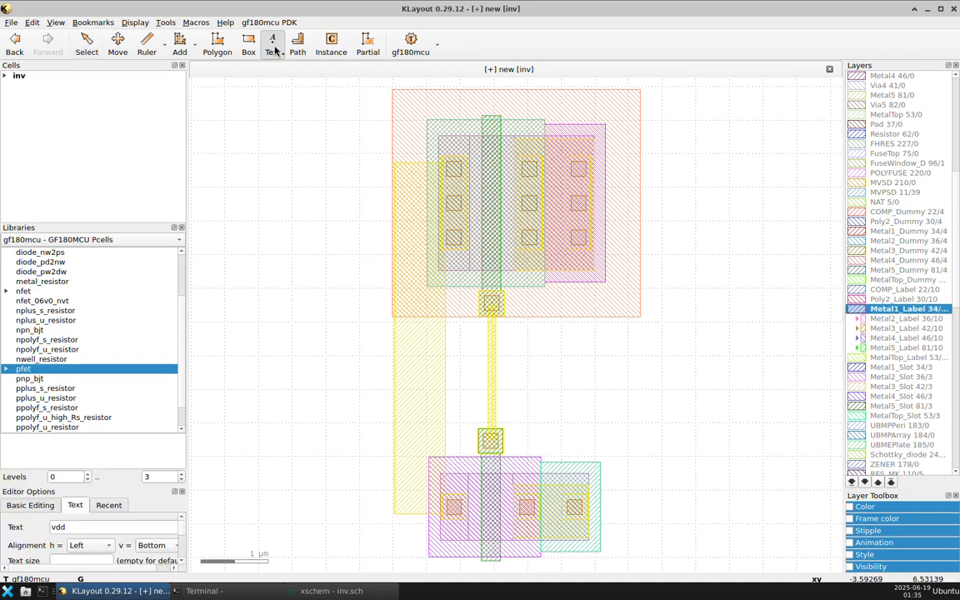
{"action": "left_click", "coordinate": [306, 595]}
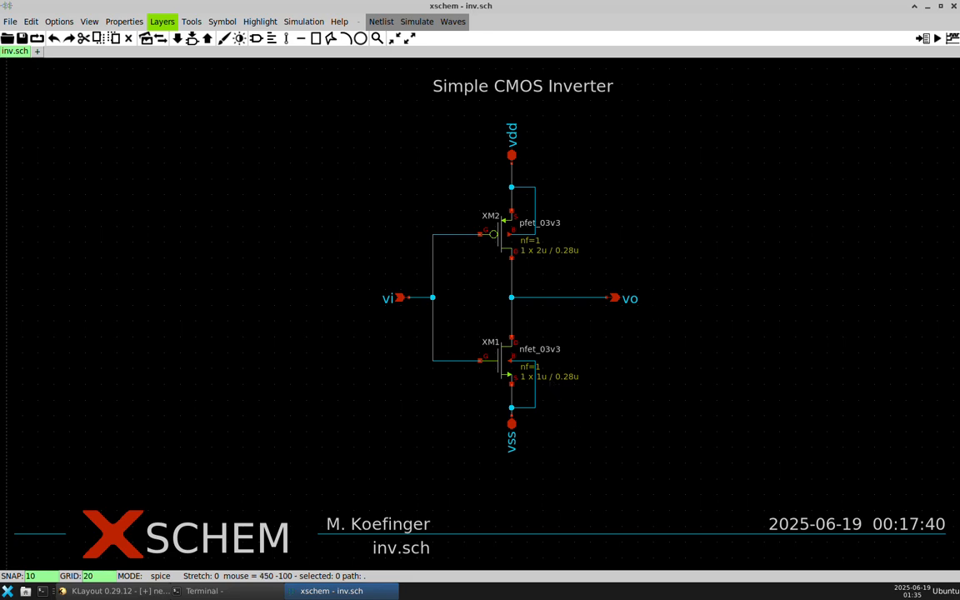
{"action": "left_click", "coordinate": [94, 592]}
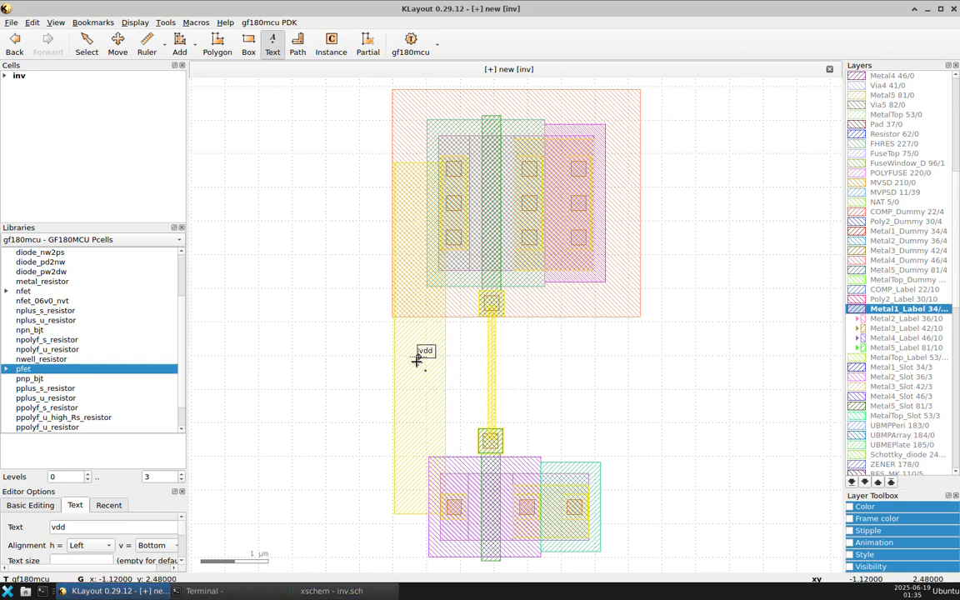
{"action": "double_click", "coordinate": [121, 526]}
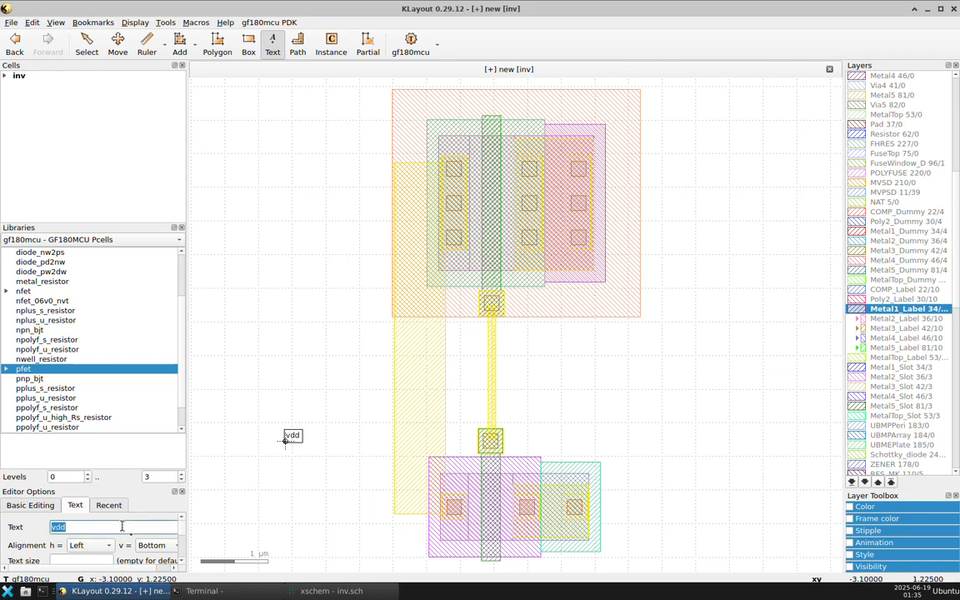
{"action": "type", "text": "vo"}
{"action": "key", "text": "Return"}
{"action": "left_click", "coordinate": [416, 370]}
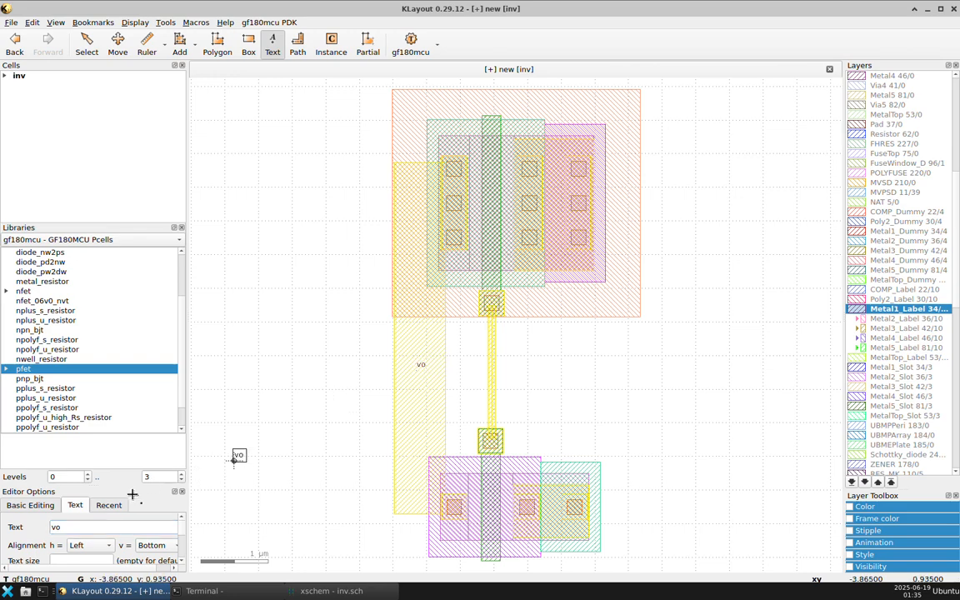
Step: Place a "vss" label on the nfet's source and bulk metal and a "vdd" label on the pfet's
{"action": "double_click", "coordinate": [104, 526]}
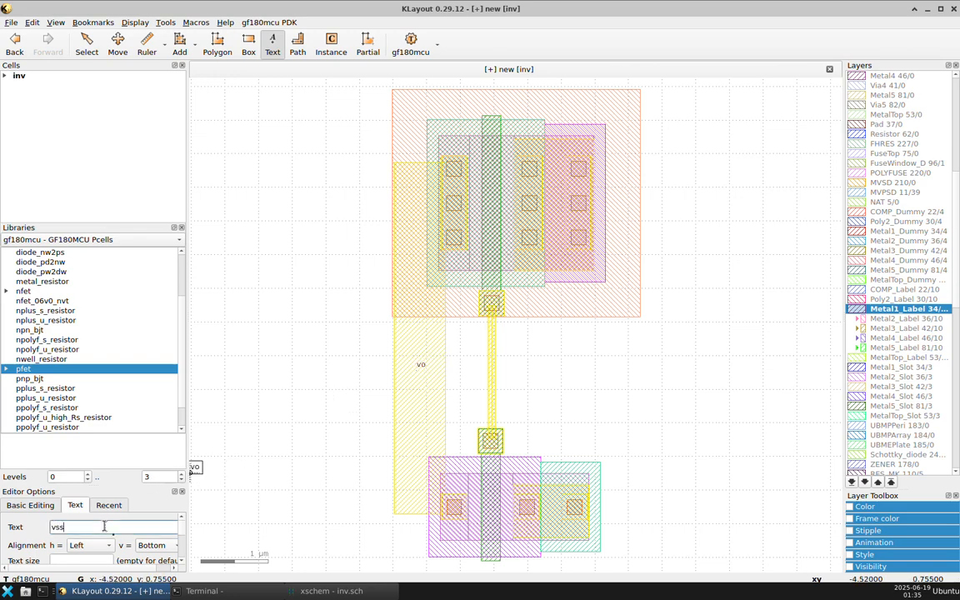
{"action": "left_click", "coordinate": [101, 561]}
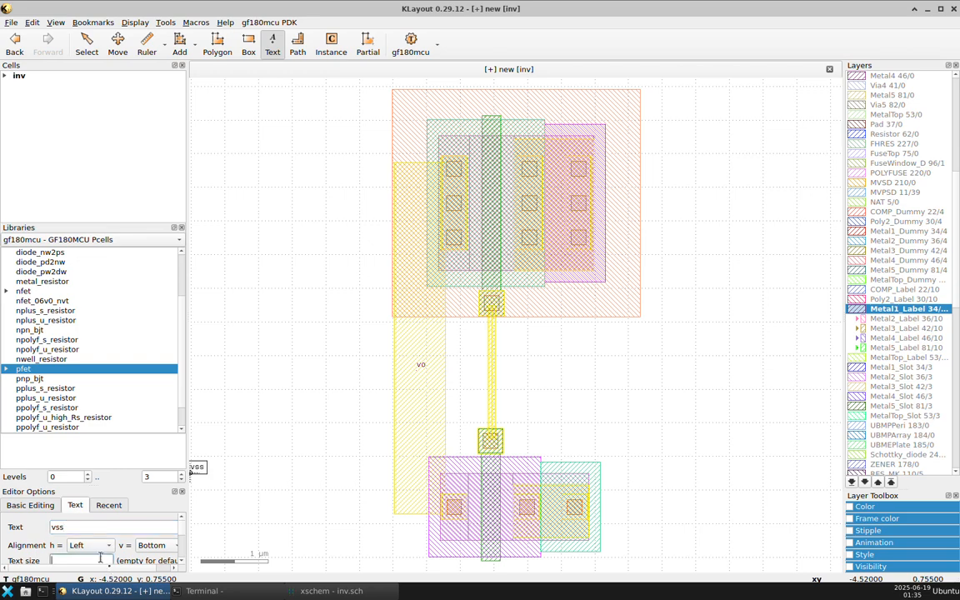
{"action": "left_click", "coordinate": [551, 497]}
{"action": "double_click", "coordinate": [101, 525]}
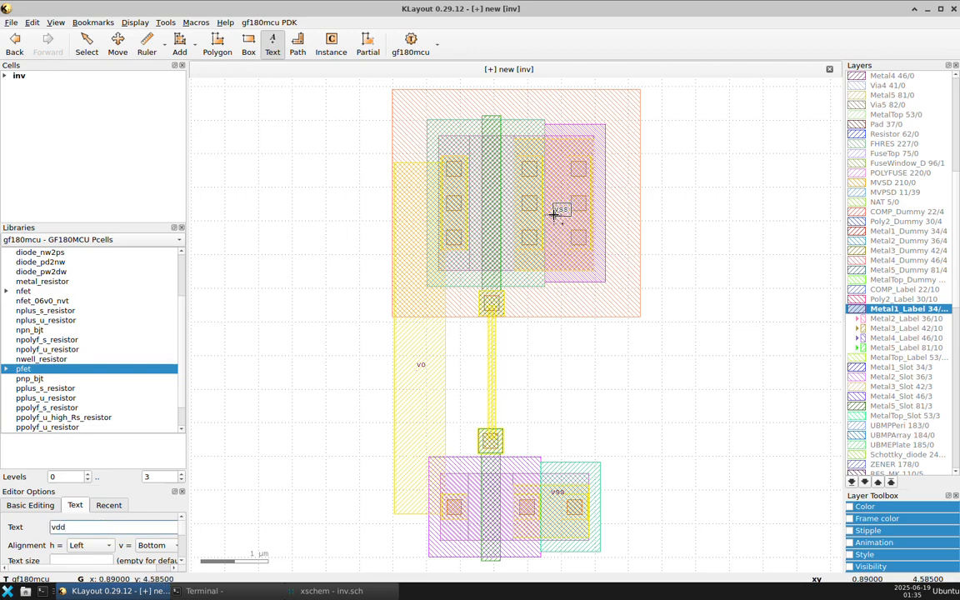
{"action": "left_click", "coordinate": [553, 213]}
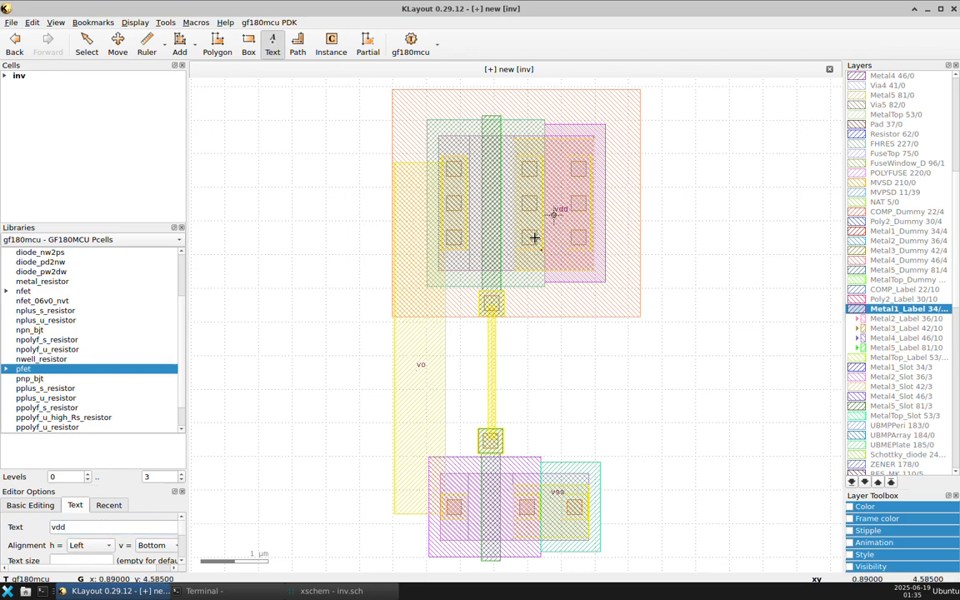
Step: Place a "vin" text label on the Metal1 gate path between the two transistors
{"action": "double_click", "coordinate": [87, 528]}
{"action": "type", "text": "vin"}
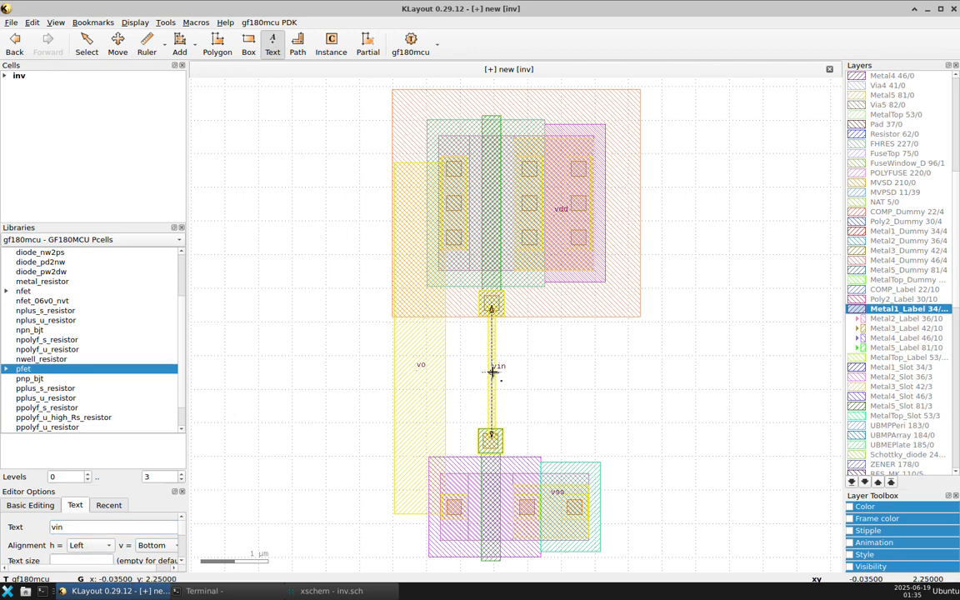
{"action": "left_click", "coordinate": [492, 372]}
{"action": "key", "text": "F2"}
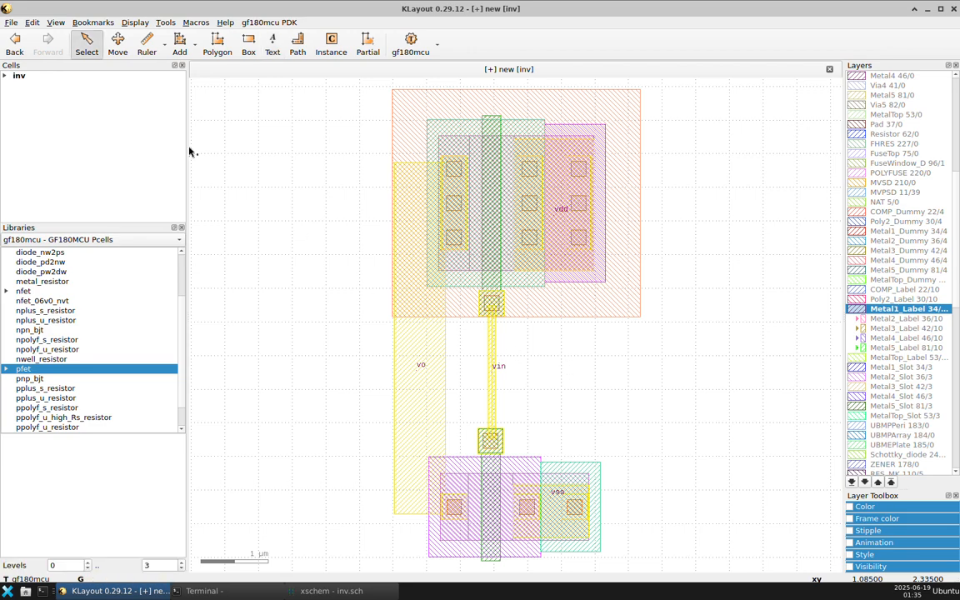
Step: Save the layout as inv.gds in the inv design folder
{"action": "left_click", "coordinate": [11, 23]}
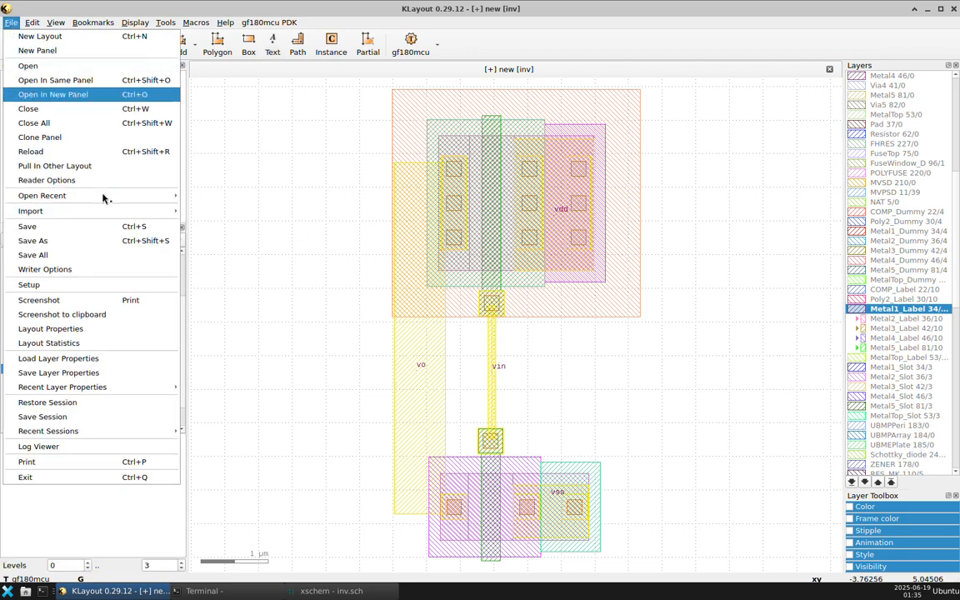
{"action": "left_click", "coordinate": [62, 256]}
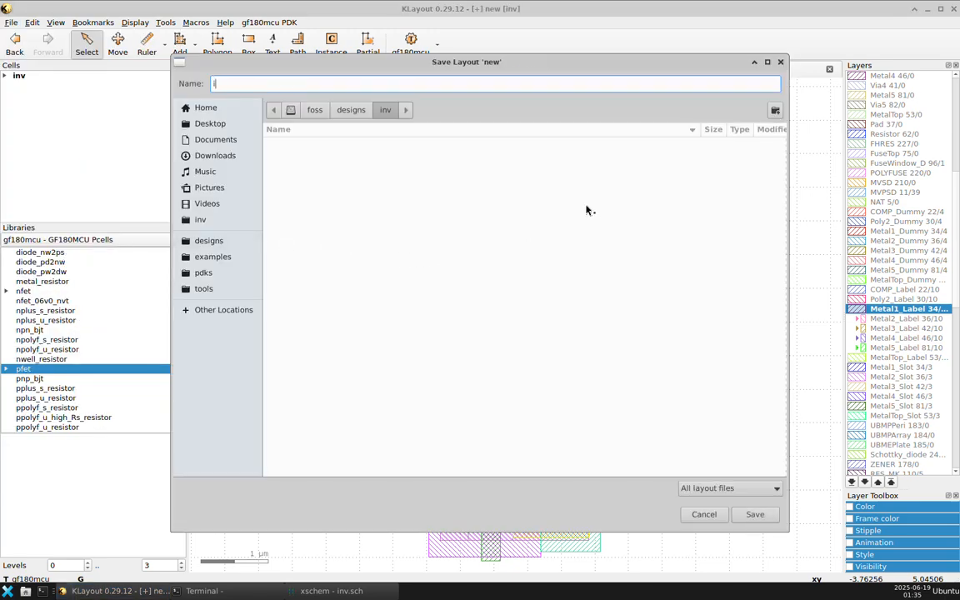
{"action": "left_click", "coordinate": [755, 515]}
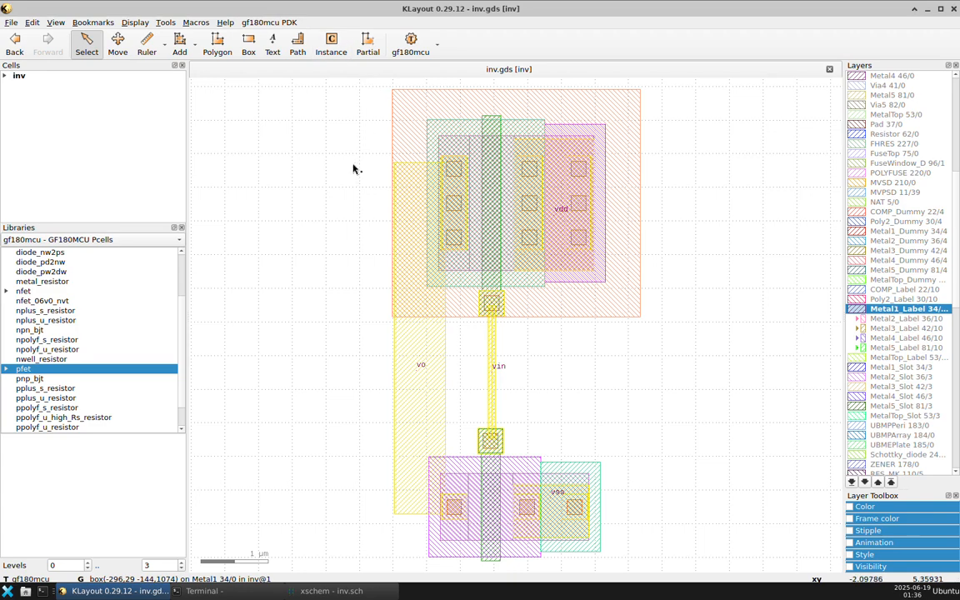
Step: Load the gf180mcu PDK options and choose the variant option for the DRC
{"action": "left_click", "coordinate": [277, 23]}
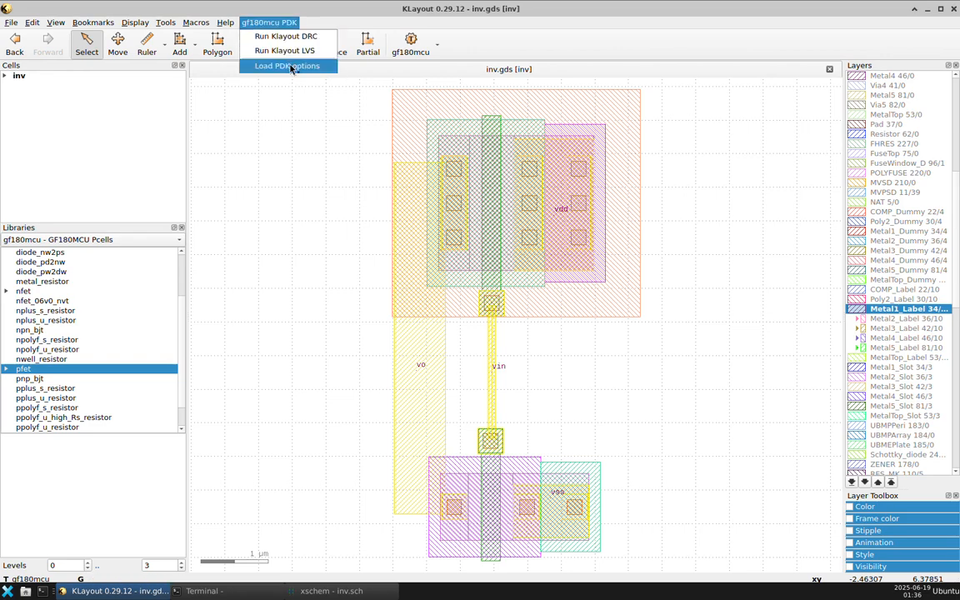
{"action": "left_click", "coordinate": [287, 65]}
{"action": "left_click", "coordinate": [270, 23]}
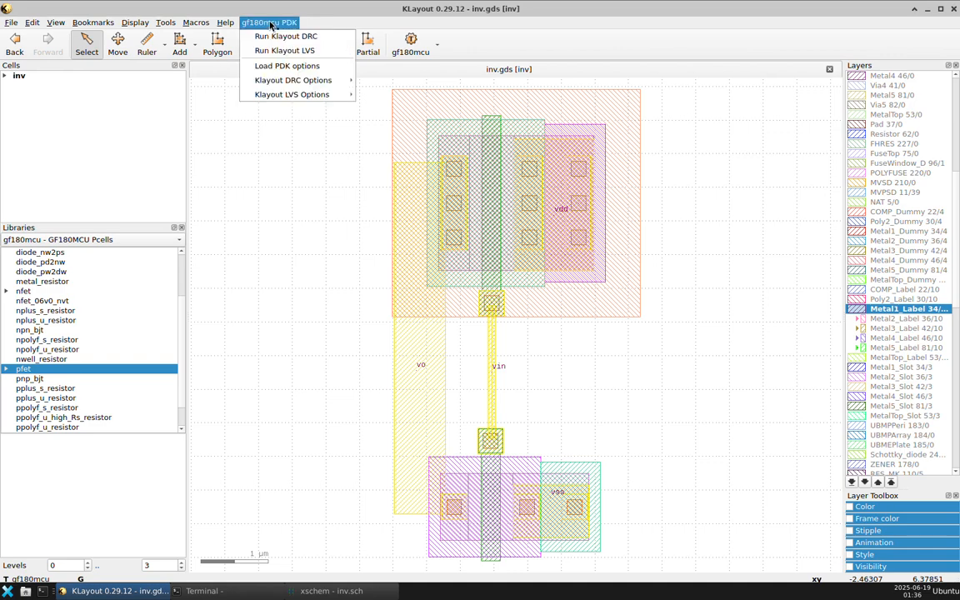
{"action": "mouse_move", "coordinate": [302, 84]}
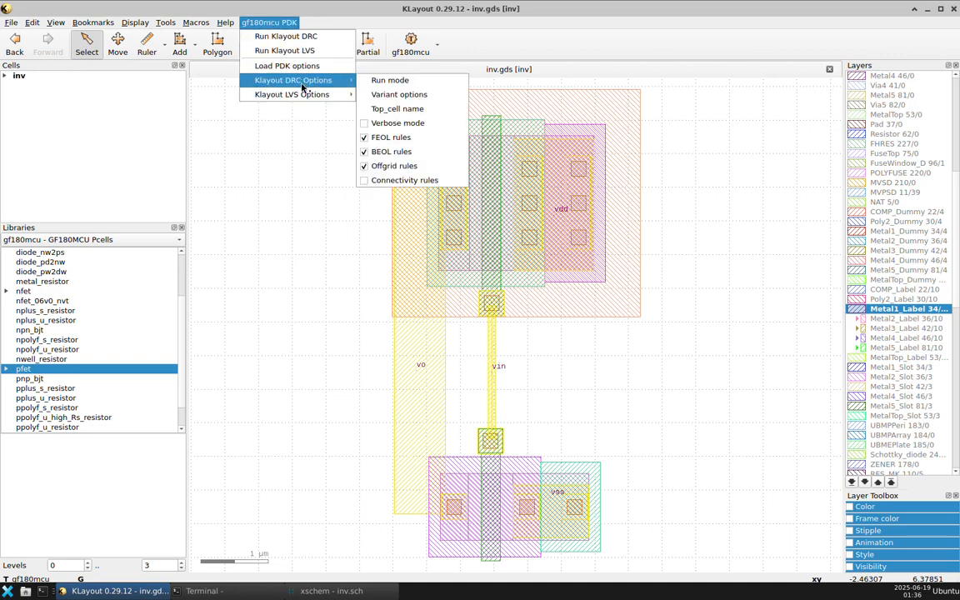
{"action": "left_click", "coordinate": [398, 95]}
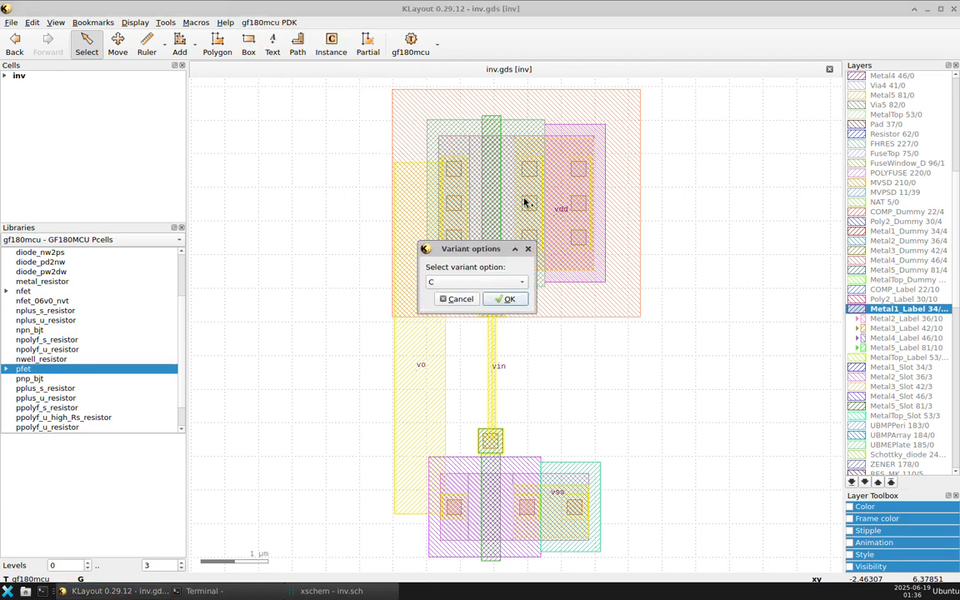
{"action": "left_click", "coordinate": [472, 283]}
{"action": "left_click", "coordinate": [475, 296]}
{"action": "left_click", "coordinate": [510, 300]}
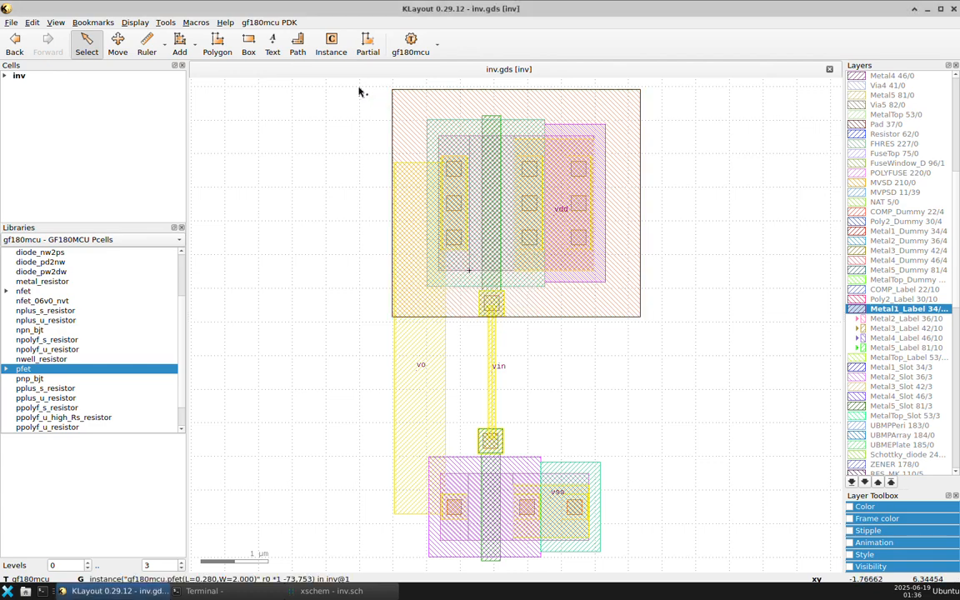
Step: Set the DRC top cell name to inv
{"action": "left_click", "coordinate": [267, 23]}
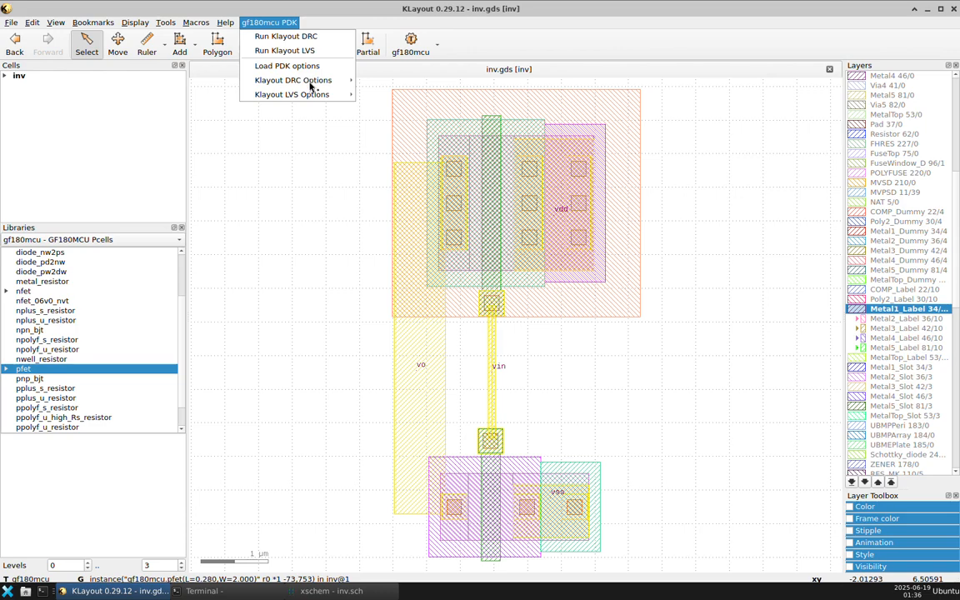
{"action": "mouse_move", "coordinate": [311, 87]}
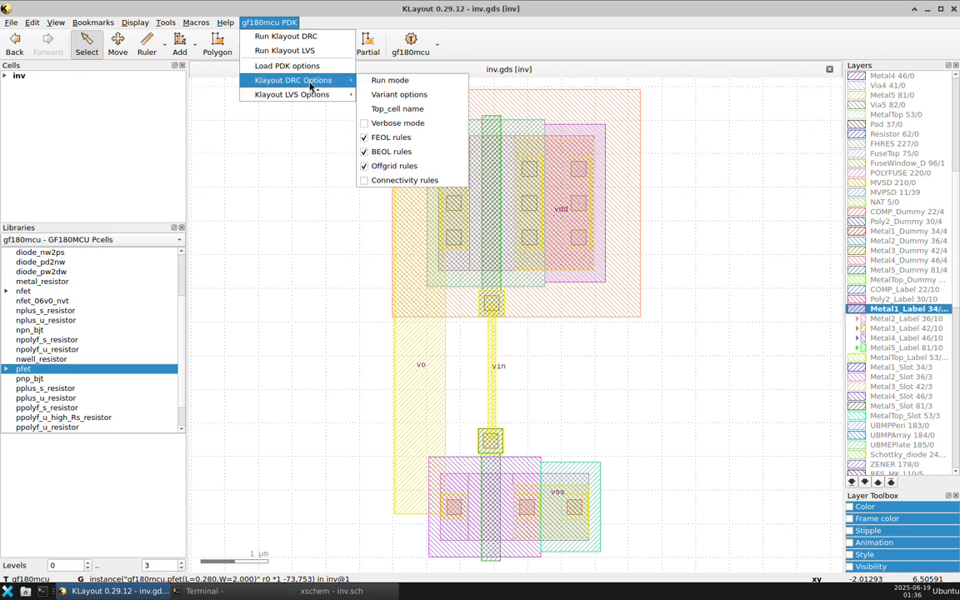
{"action": "left_click", "coordinate": [408, 111]}
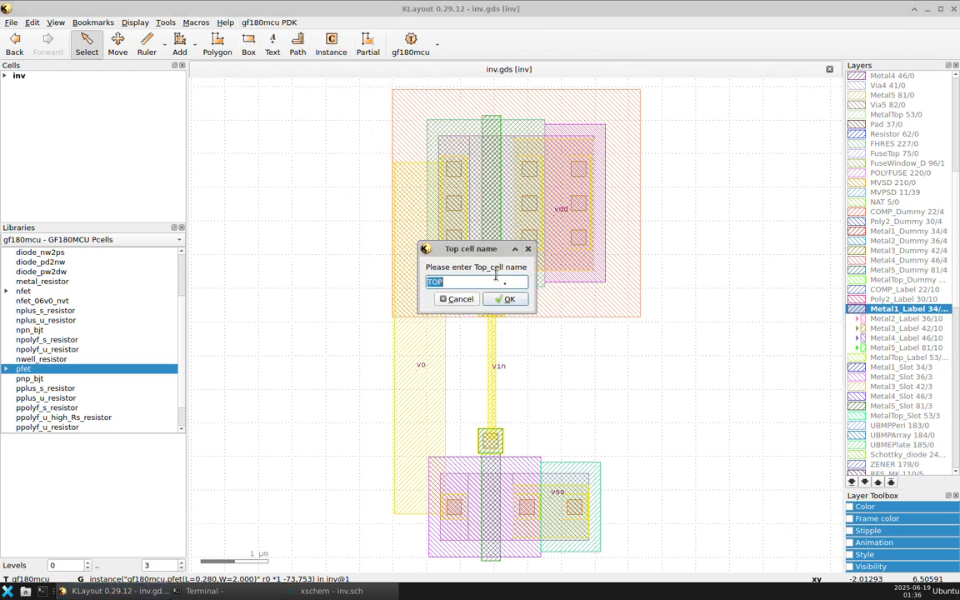
{"action": "type", "text": "inv"}
{"action": "left_click", "coordinate": [504, 300]}
Step: Run the KLayout DRC on the inverter, look over its log in the terminal and return to the marker browser
{"action": "left_click", "coordinate": [275, 24]}
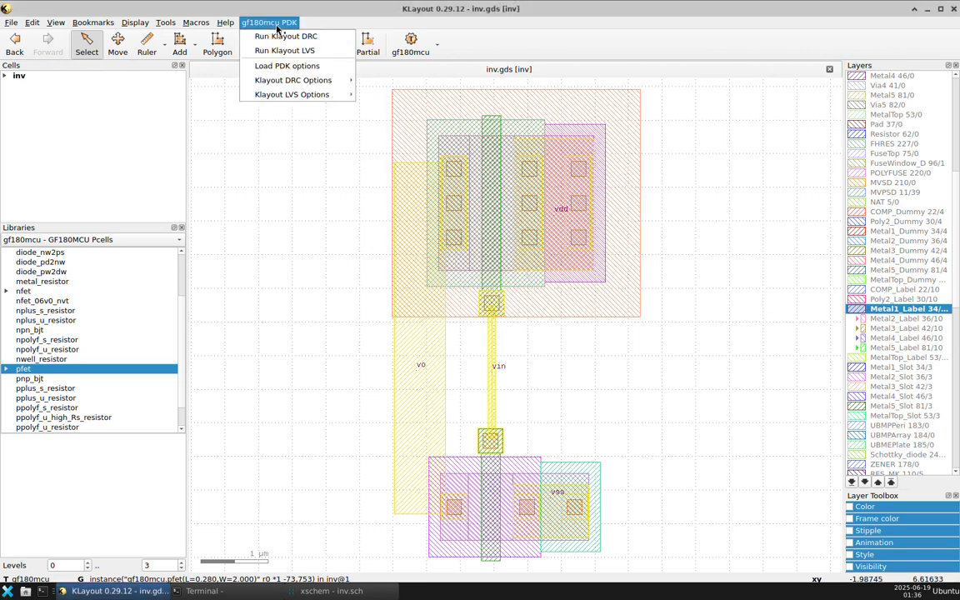
{"action": "mouse_move", "coordinate": [292, 80]}
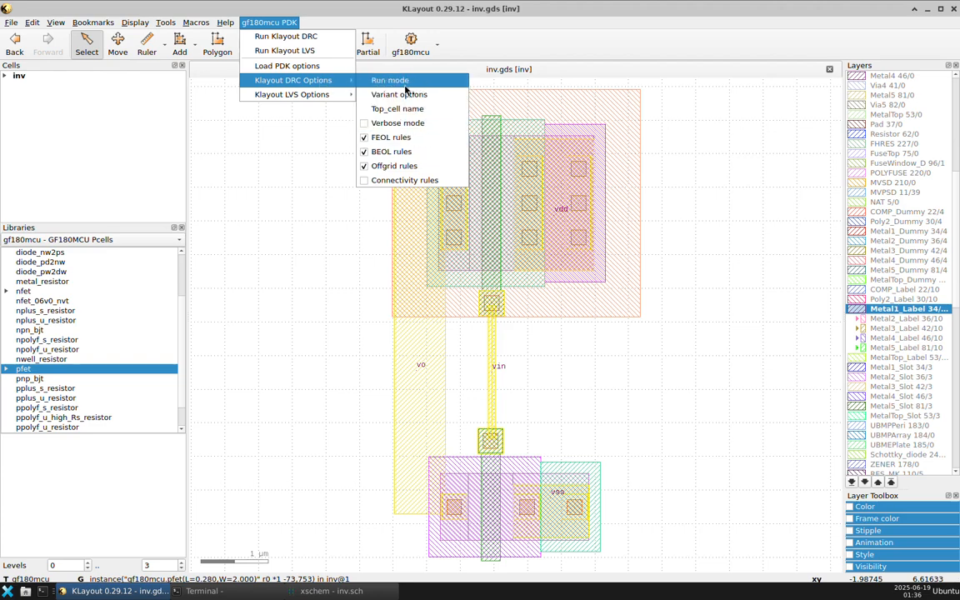
{"action": "left_click", "coordinate": [286, 36]}
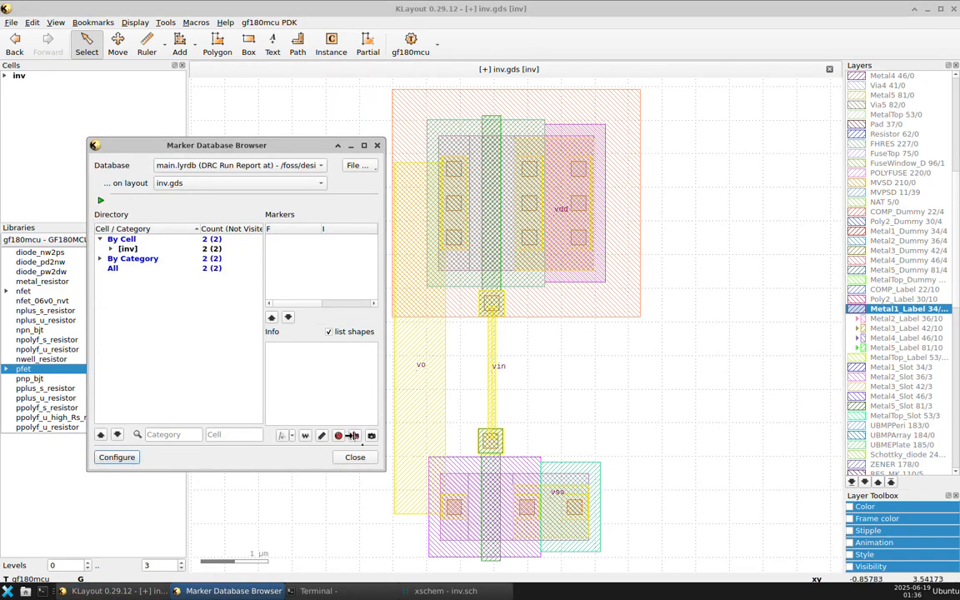
{"action": "left_click", "coordinate": [314, 592]}
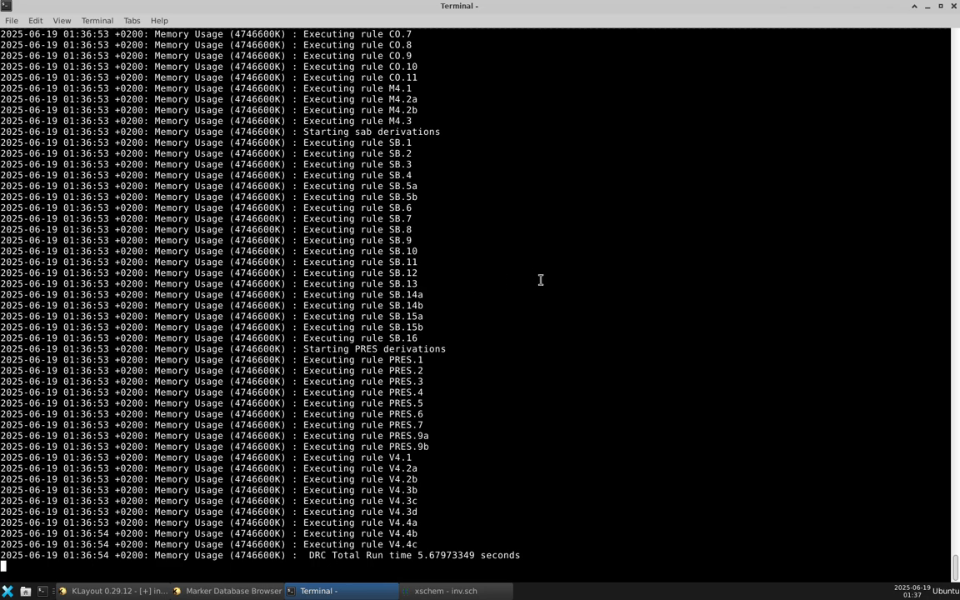
{"action": "left_click", "coordinate": [90, 592]}
{"action": "left_click", "coordinate": [191, 592]}
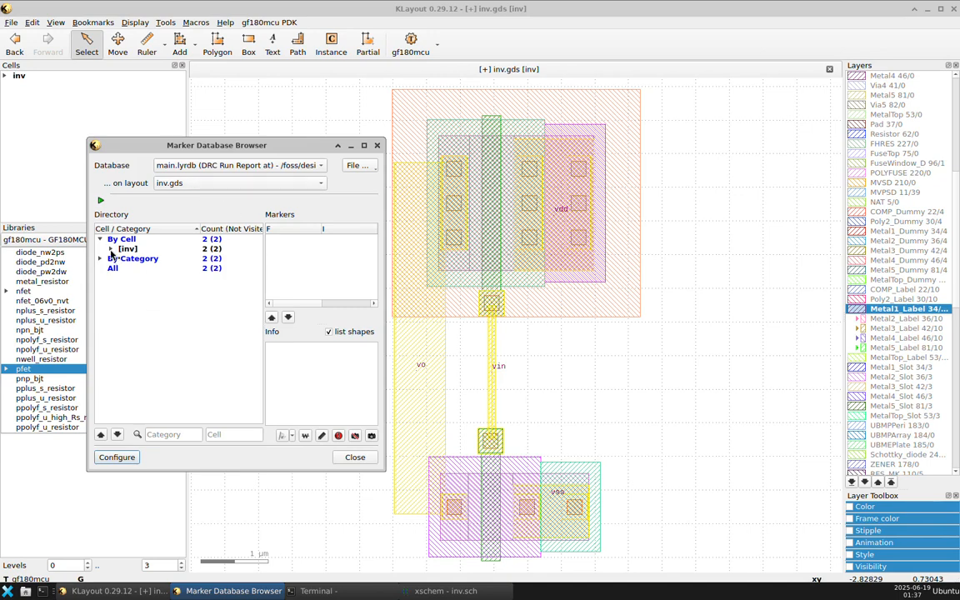
Step: Examine the inv cell's M1.1 minimum Metal1 width violation and where it is marked in the layout
{"action": "left_click", "coordinate": [111, 249]}
{"action": "left_click", "coordinate": [136, 258]}
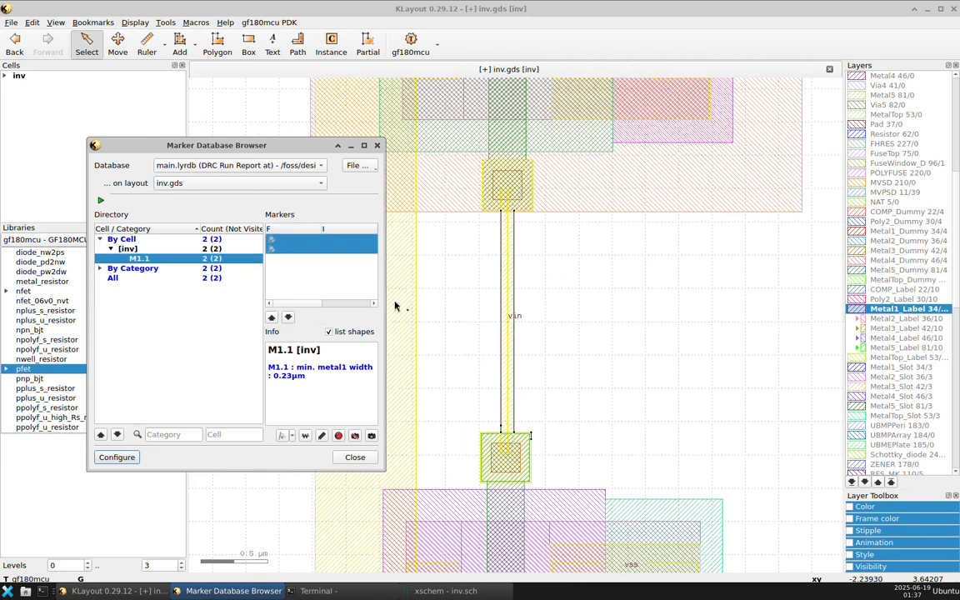
{"action": "left_click", "coordinate": [510, 355]}
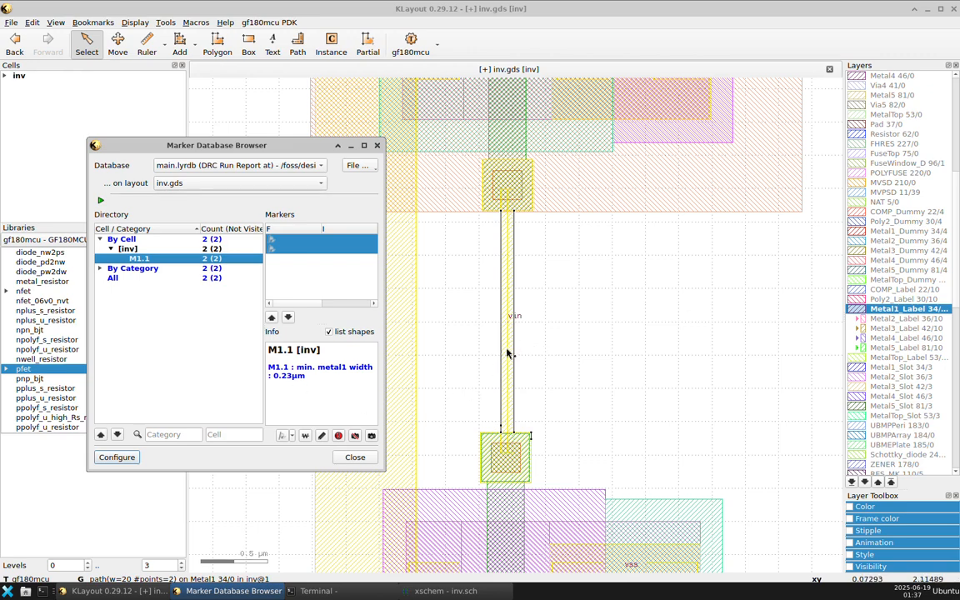
{"action": "left_click", "coordinate": [360, 458]}
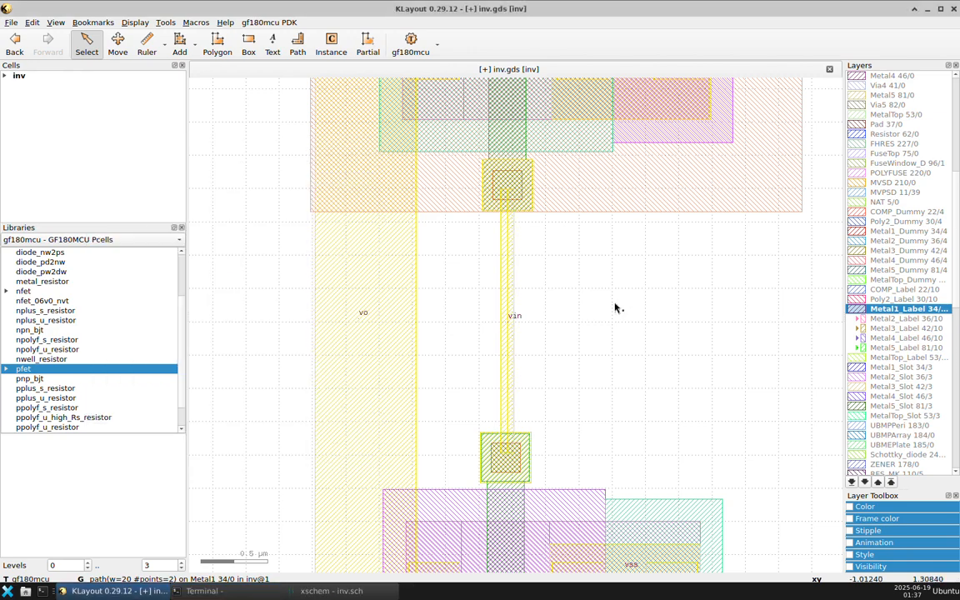
Step: Measure the width of the Metal1 gate path with the ruler
{"action": "left_click", "coordinate": [146, 55]}
{"action": "left_click", "coordinate": [500, 315]}
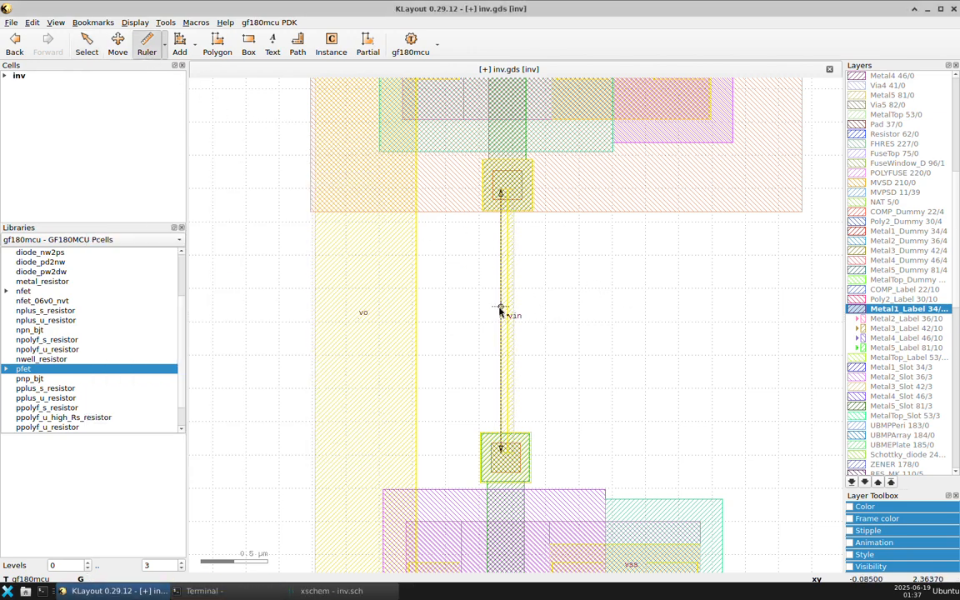
{"action": "left_click", "coordinate": [500, 306]}
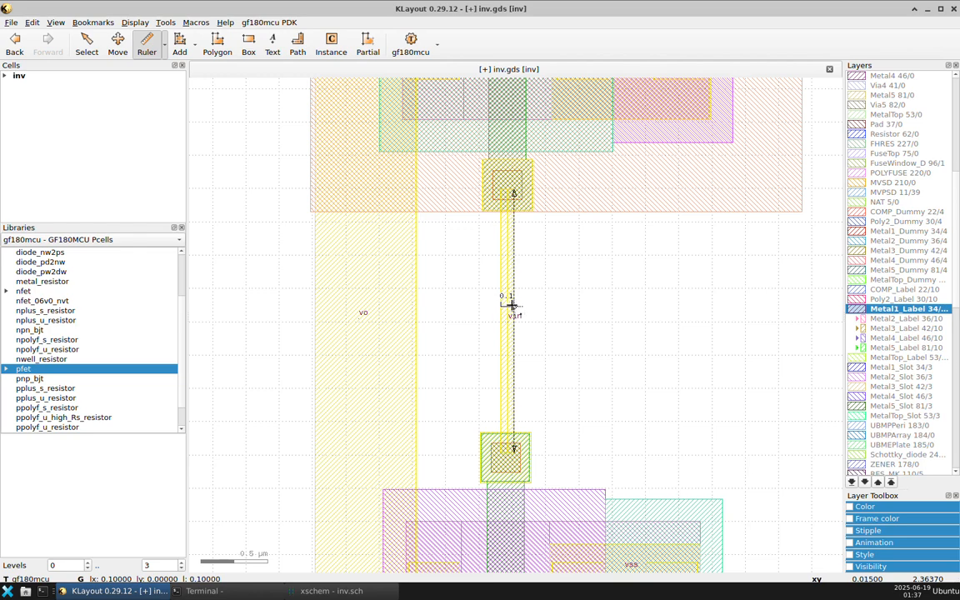
{"action": "key", "text": "Escape"}
Step: Set the Metal1 gate path's width to 0.3 µm
{"action": "left_click", "coordinate": [513, 298]}
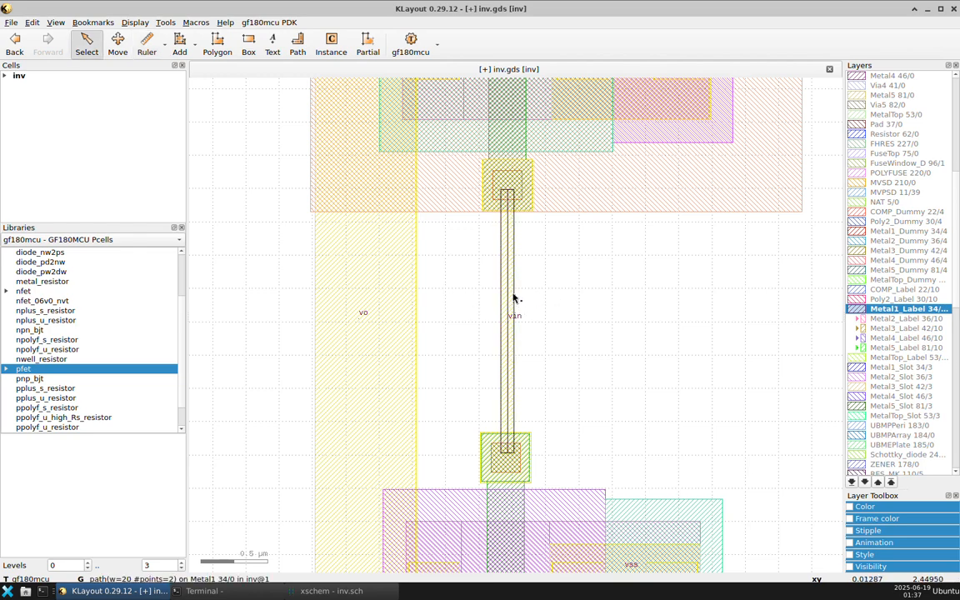
{"action": "double_click", "coordinate": [513, 297]}
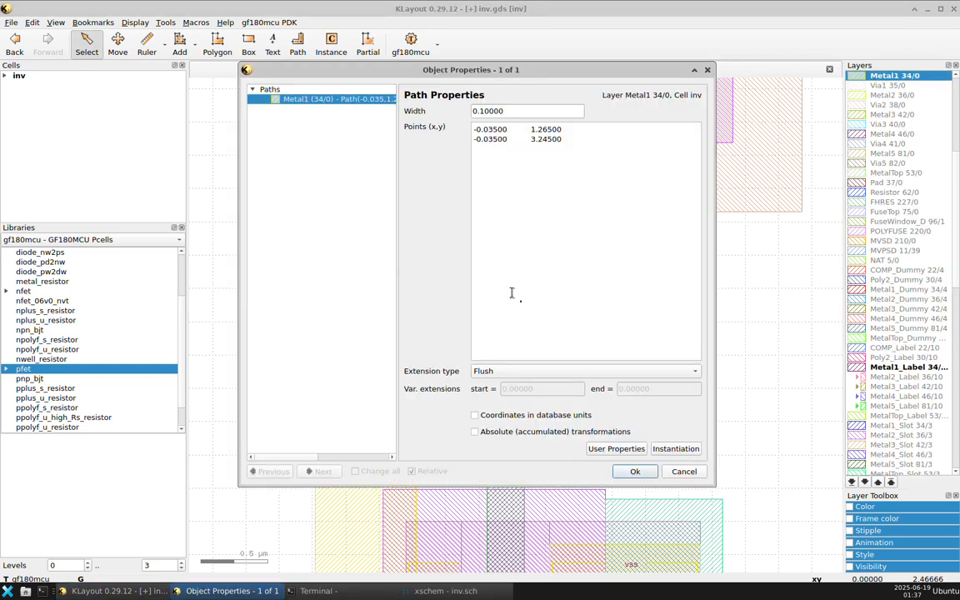
{"action": "double_click", "coordinate": [499, 115]}
{"action": "type", "text": "3"}
{"action": "left_click", "coordinate": [521, 207]}
{"action": "left_click", "coordinate": [635, 472]}
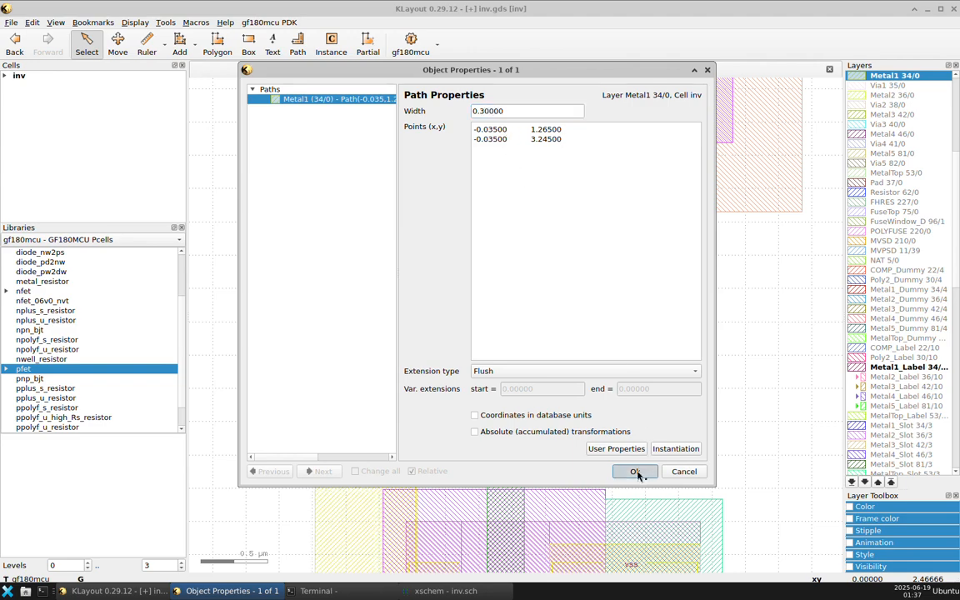
Step: Close the gate path's properties and save the edited inv.gds layout
{"action": "key", "text": "Escape"}
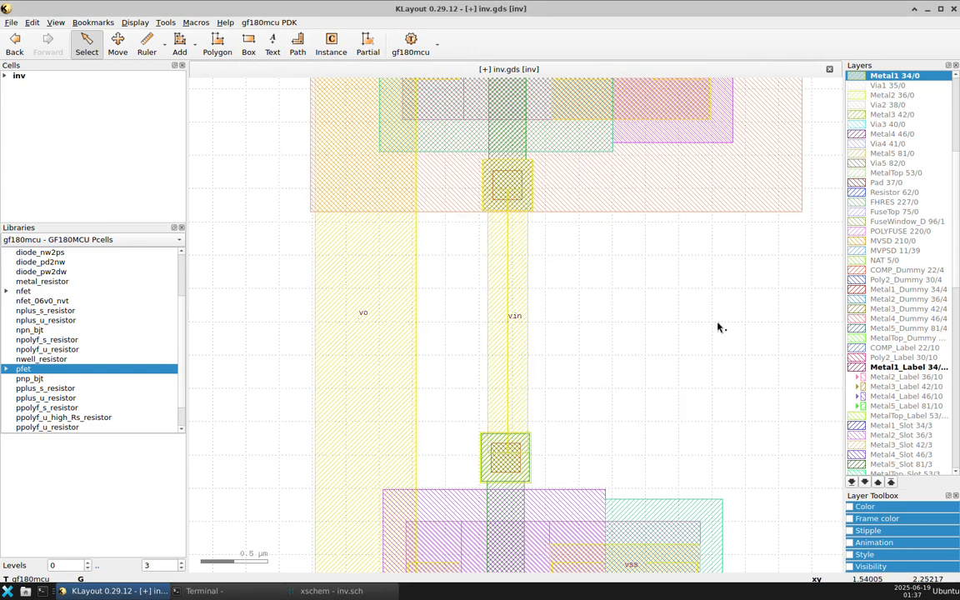
{"action": "key", "text": "F2"}
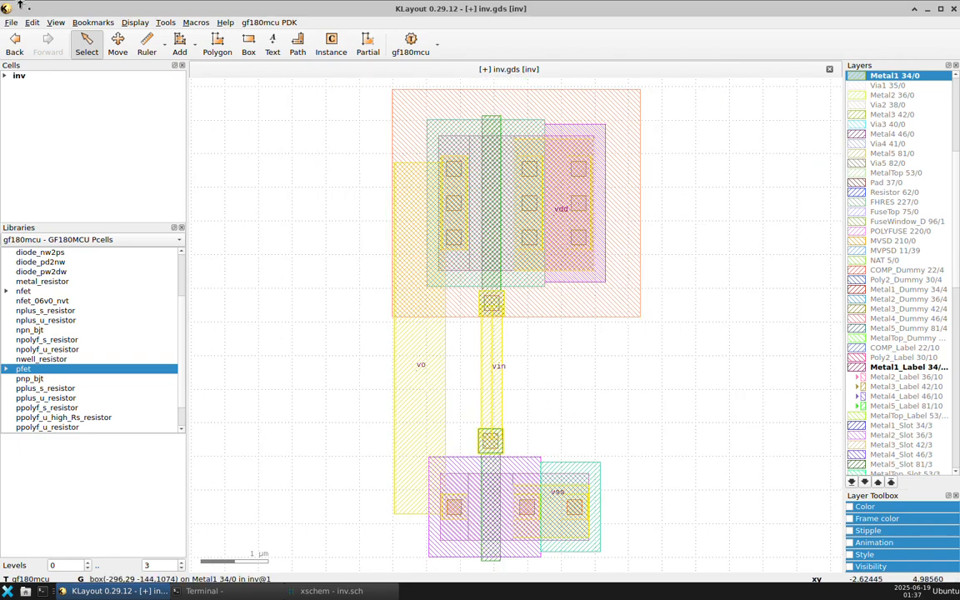
{"action": "left_click", "coordinate": [14, 24]}
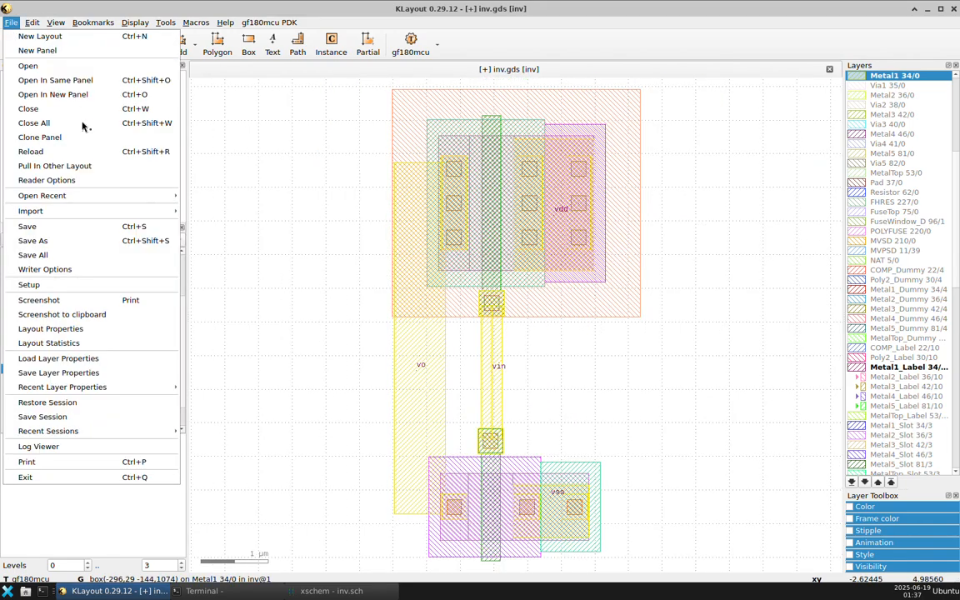
{"action": "left_click", "coordinate": [47, 259]}
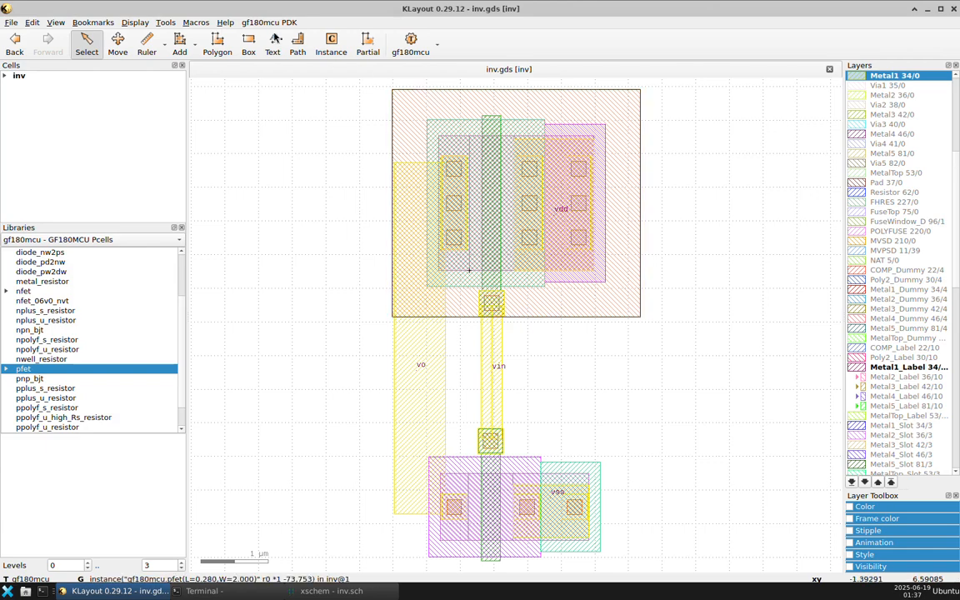
Step: Rerun the KLayout DRC on the inverter, check the inv cell's entry in the marker database and close the marker browser
{"action": "left_click", "coordinate": [263, 25]}
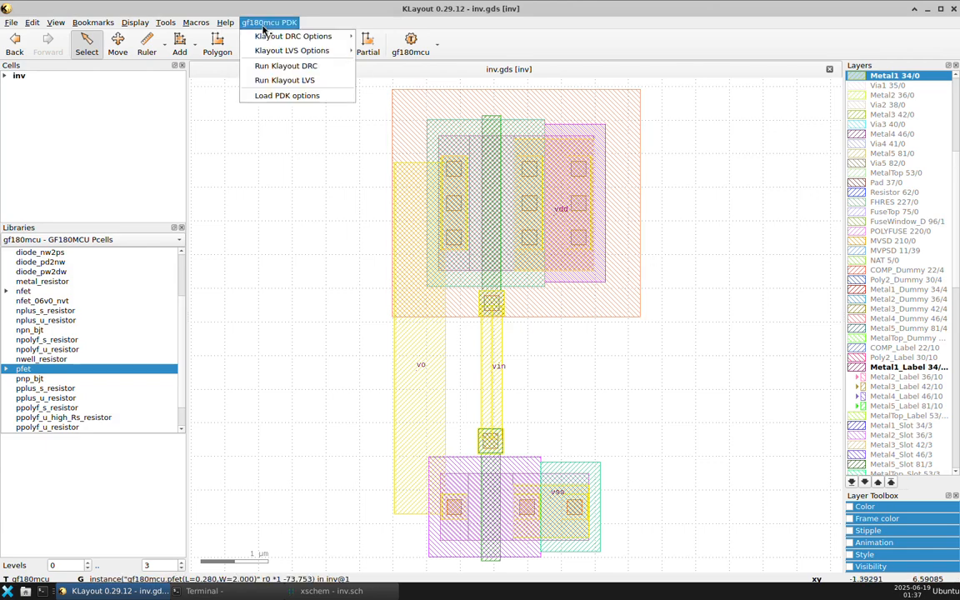
{"action": "left_click", "coordinate": [304, 70]}
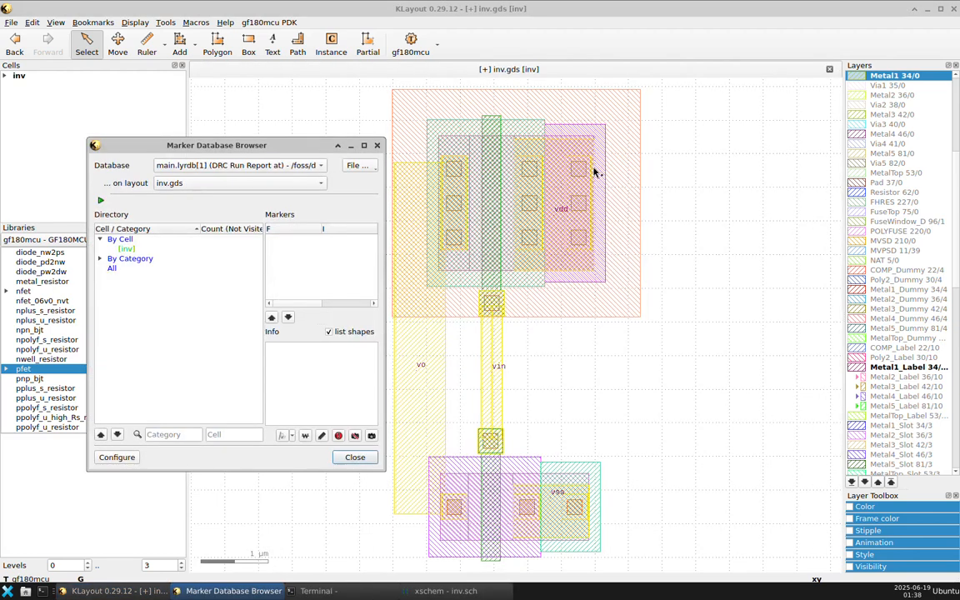
{"action": "left_click", "coordinate": [125, 249]}
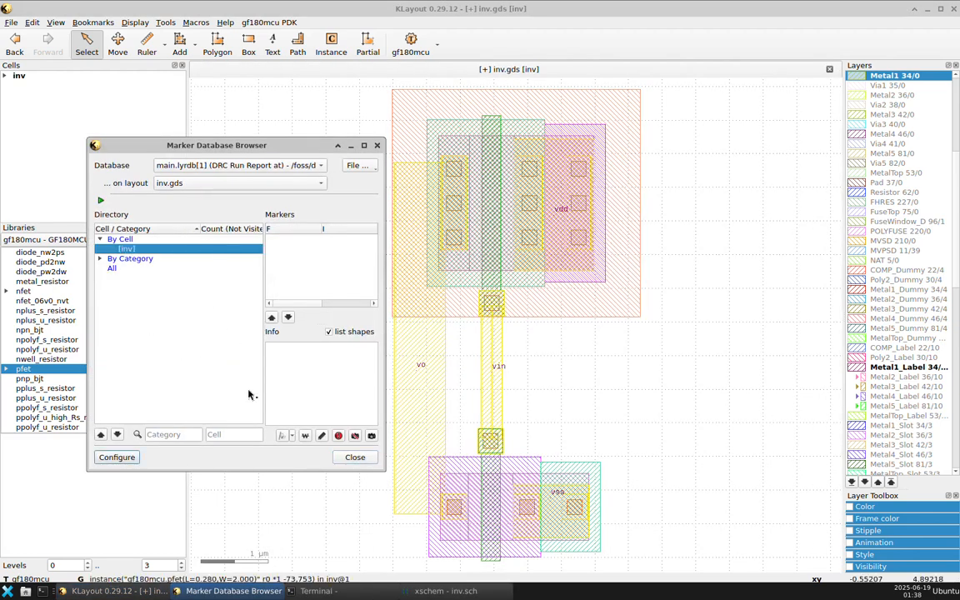
{"action": "left_click", "coordinate": [354, 457]}
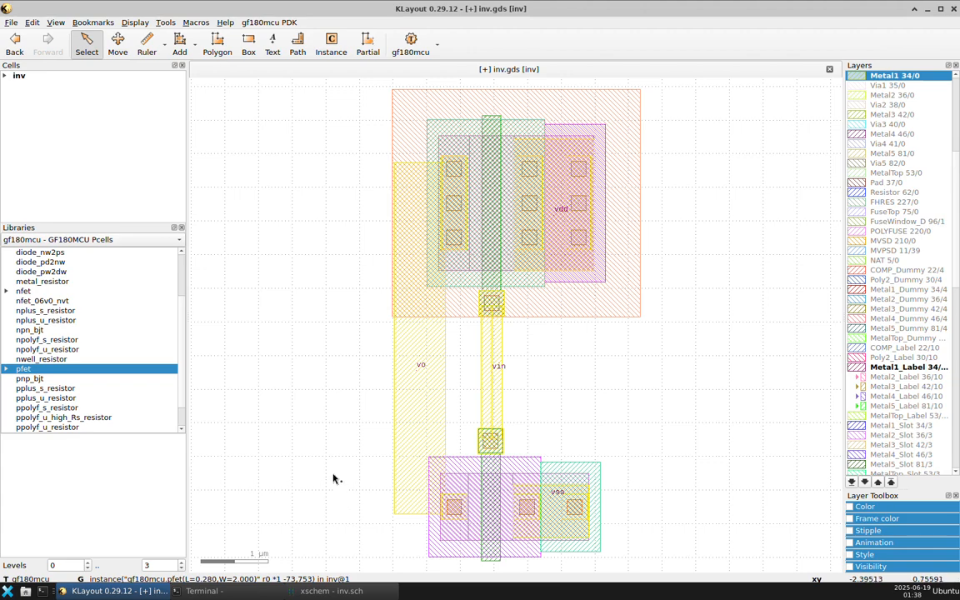
Step: Switch to the inv.sch schematic in xschem and set its netlist directory to /foss/designs/inv
{"action": "left_click", "coordinate": [373, 592]}
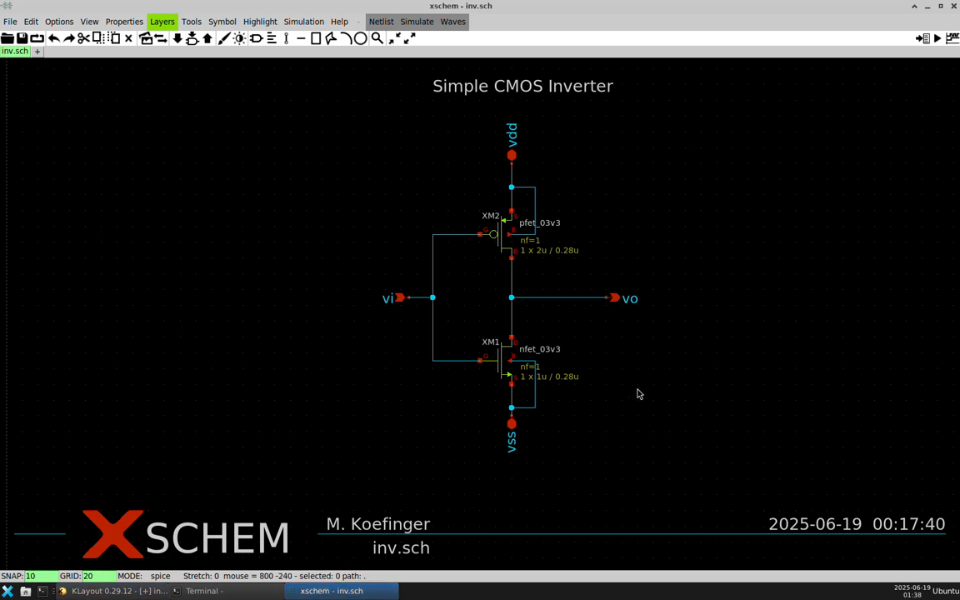
{"action": "left_click", "coordinate": [317, 25]}
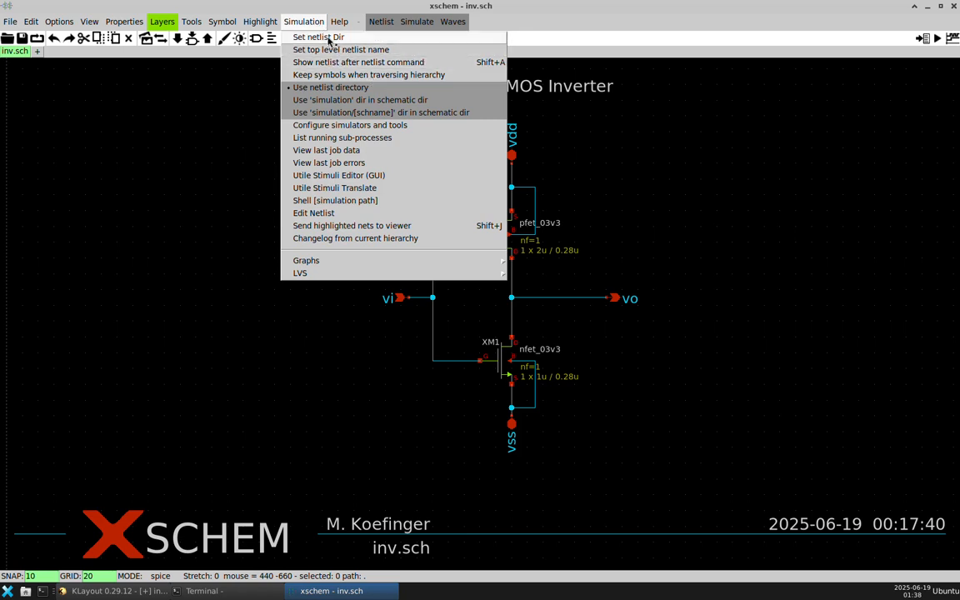
{"action": "left_click", "coordinate": [329, 37]}
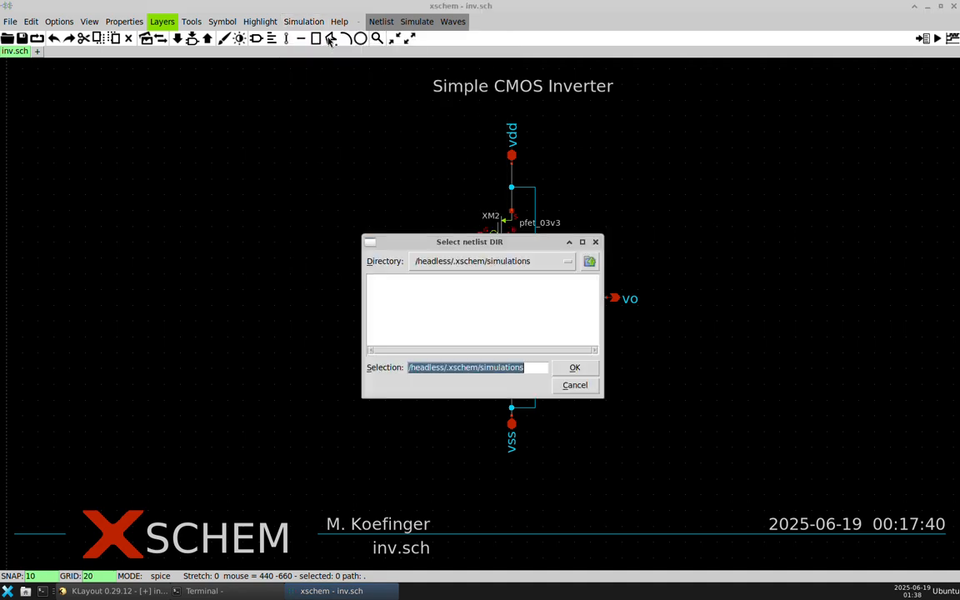
{"action": "type", "text": "/foss/designs/"}
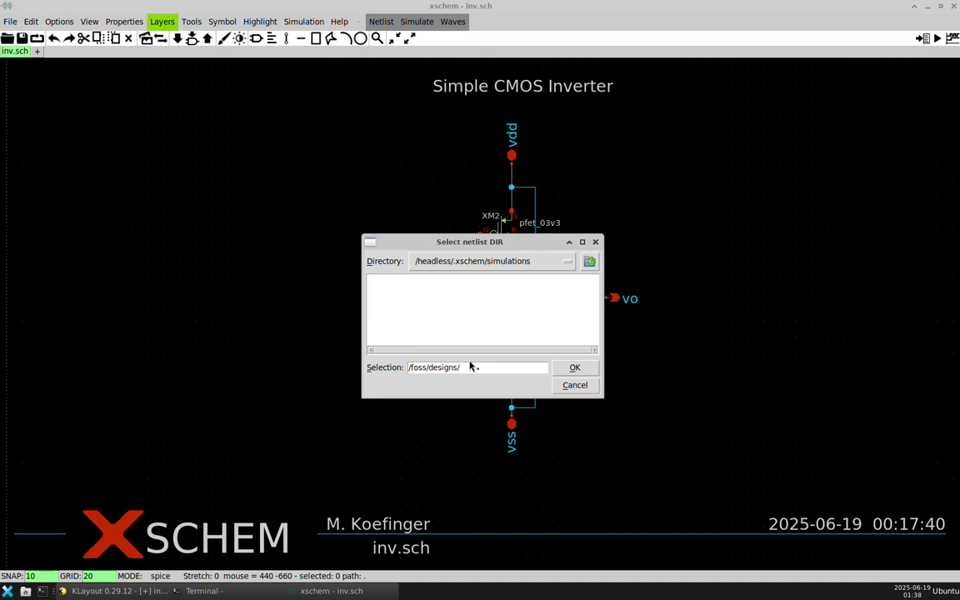
{"action": "type", "text": "inv"}
{"action": "left_click", "coordinate": [575, 368]}
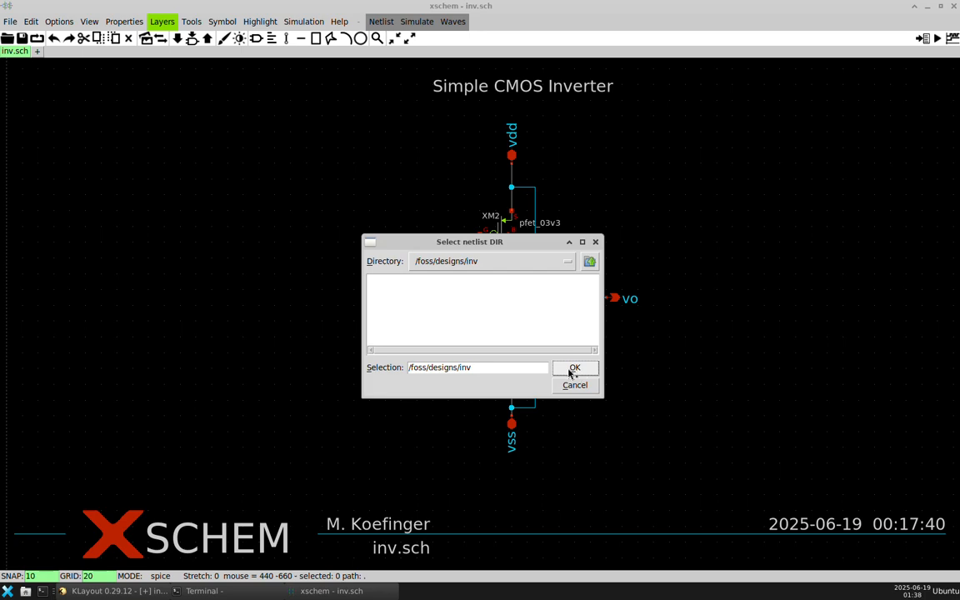
{"action": "left_click", "coordinate": [573, 370]}
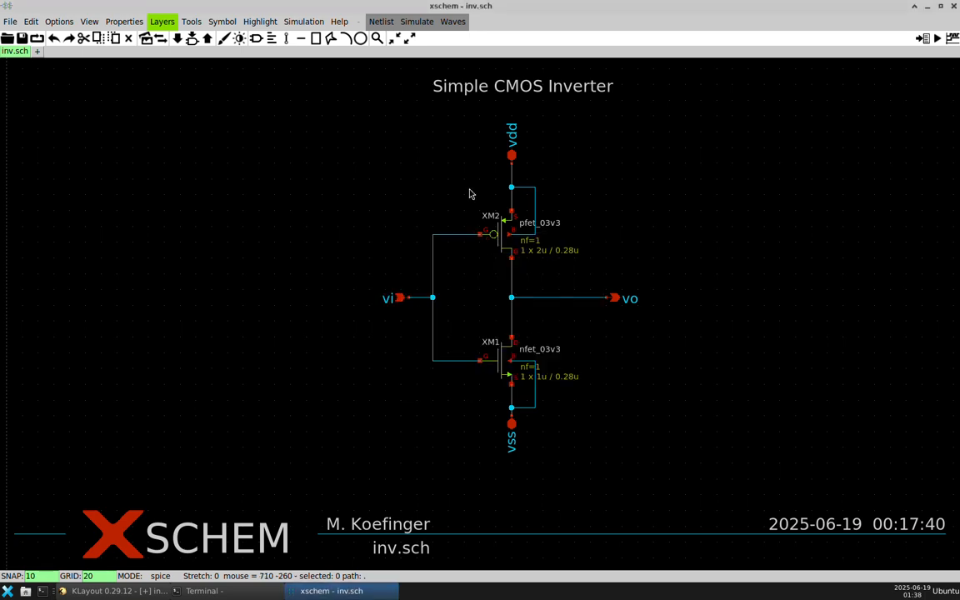
Step: Enable the LVS netlist option with the top level as a .subckt and generate the inverter schematic's netlist
{"action": "left_click", "coordinate": [387, 27]}
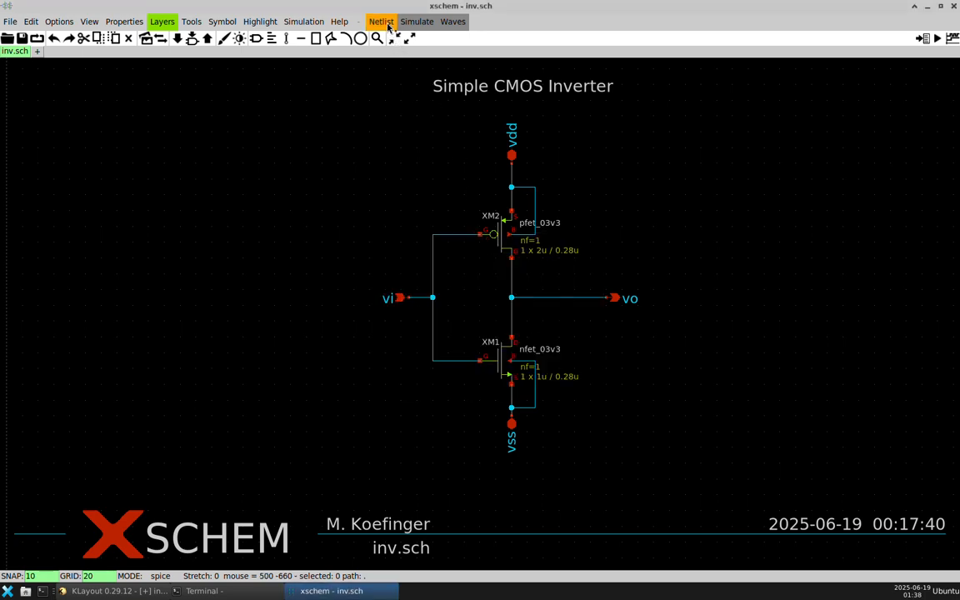
{"action": "left_click", "coordinate": [304, 22]}
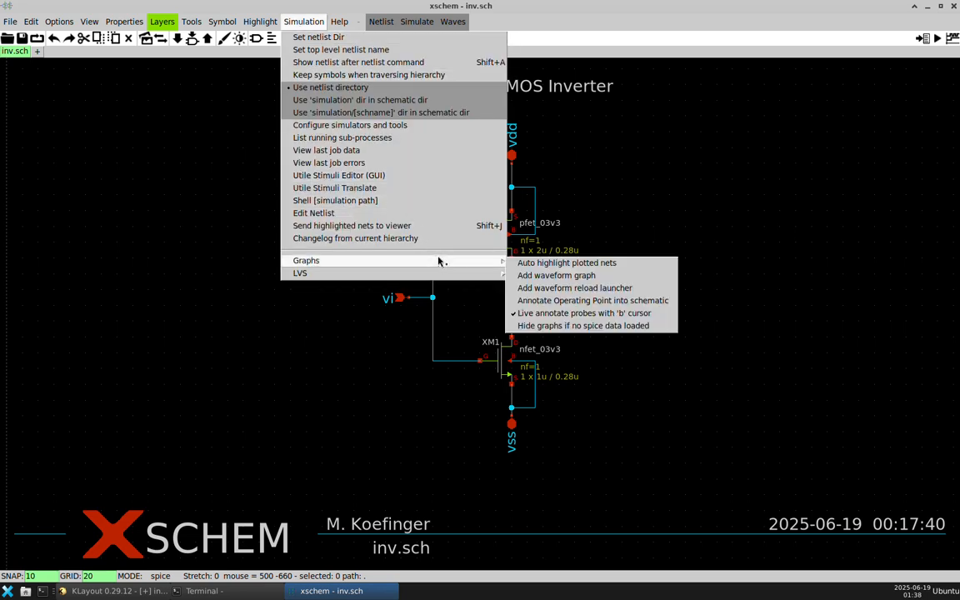
{"action": "mouse_move", "coordinate": [466, 272]}
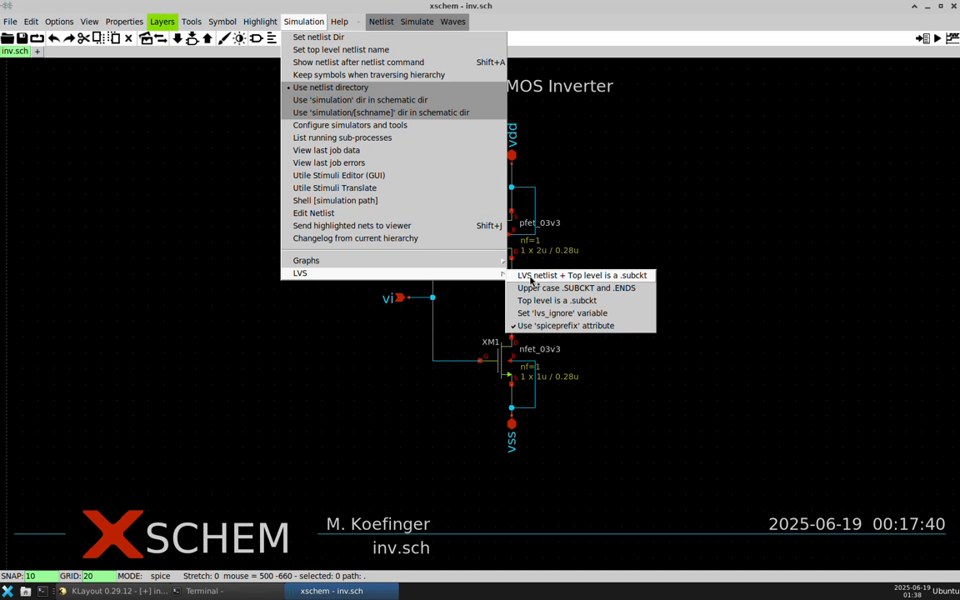
{"action": "left_click", "coordinate": [530, 277]}
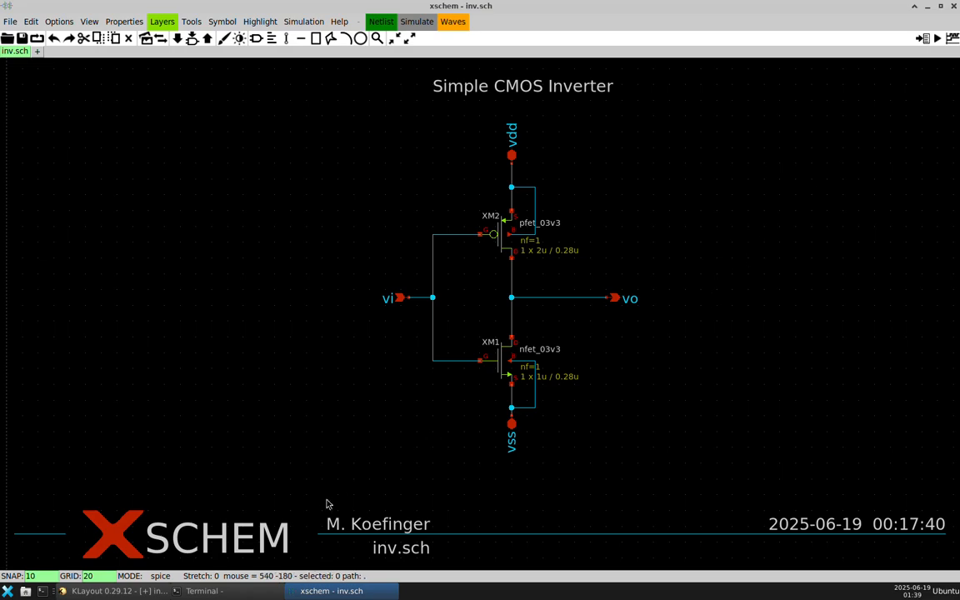
Step: List the files of /foss/designs/inv in a new terminal session and check for the inv.spice netlist
{"action": "left_click", "coordinate": [204, 591]}
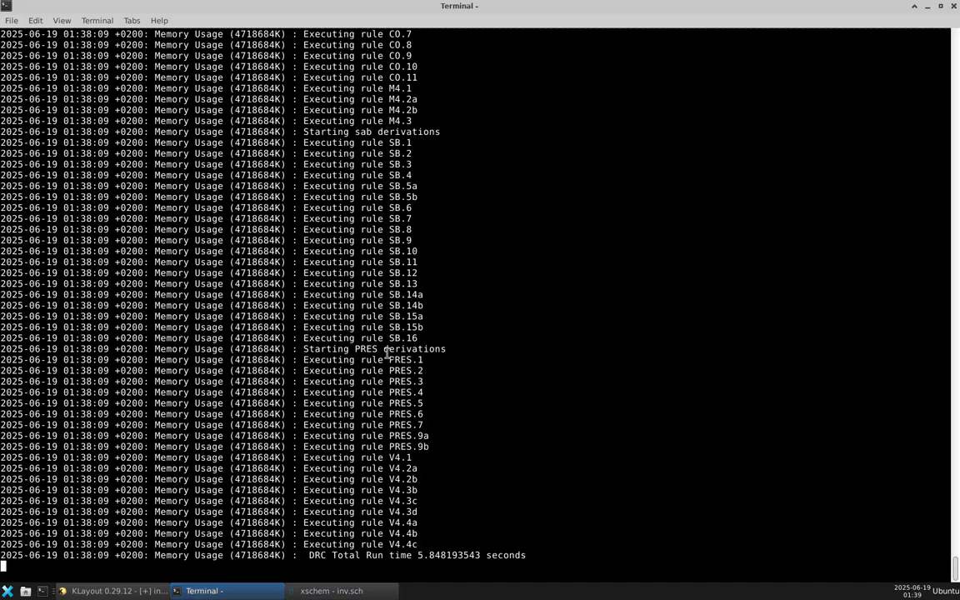
{"action": "left_click", "coordinate": [12, 22]}
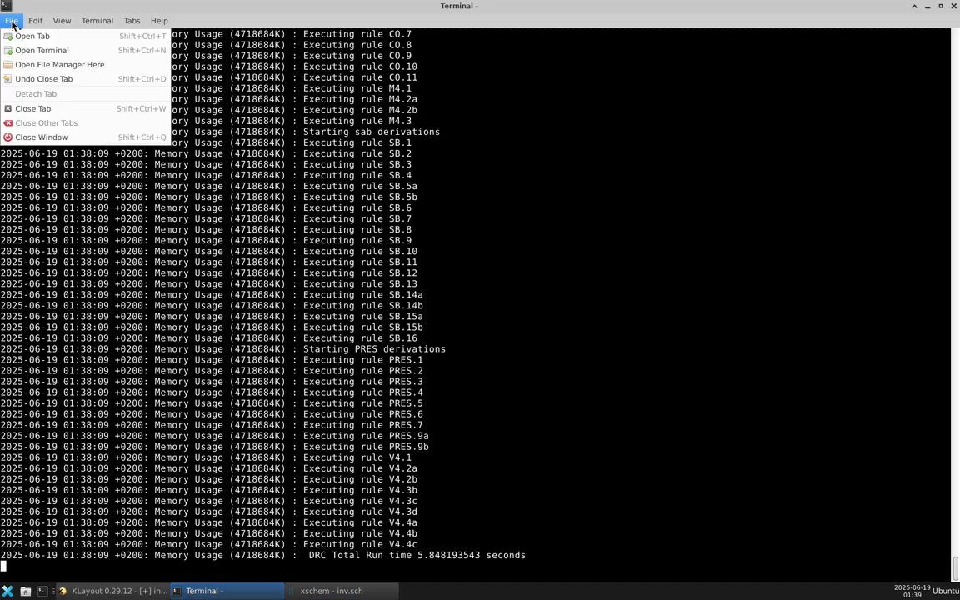
{"action": "mouse_move", "coordinate": [35, 20]}
{"action": "key", "text": "Escape"}
{"action": "left_click", "coordinate": [15, 40]}
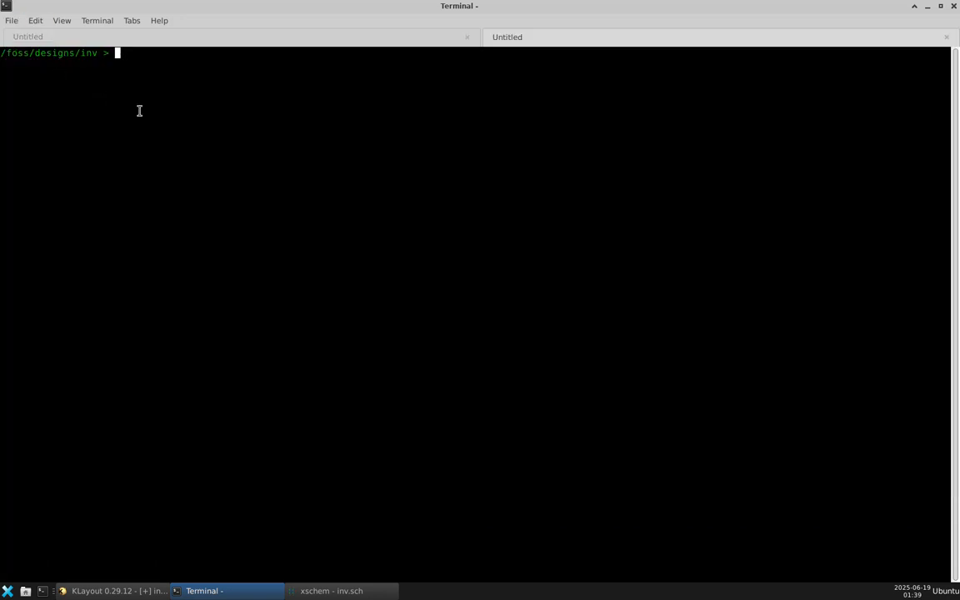
{"action": "type", "text": "ls"}
{"action": "key", "text": "Return"}
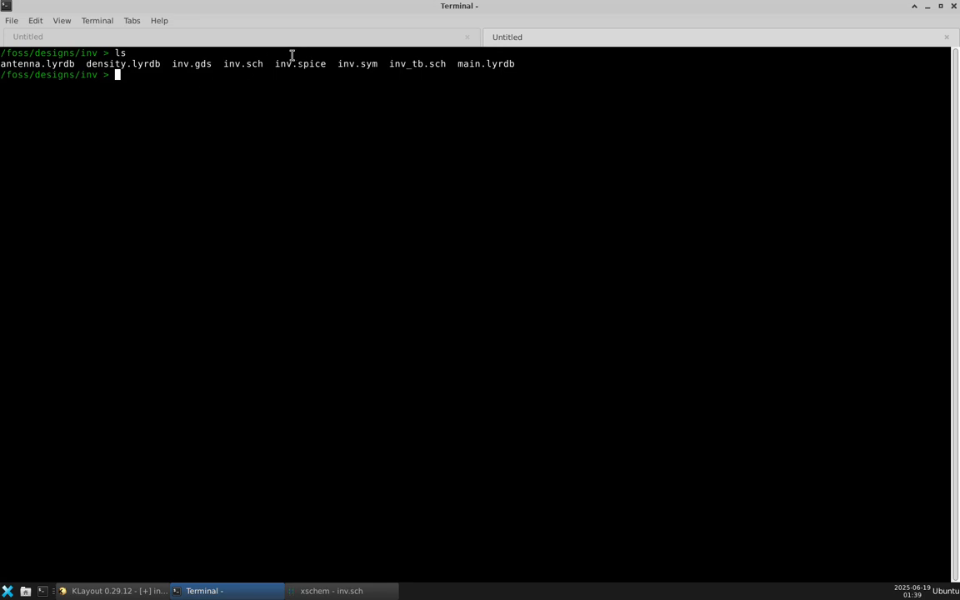
{"action": "left_click_drag", "start_coordinate": [274, 63], "coordinate": [331, 67]}
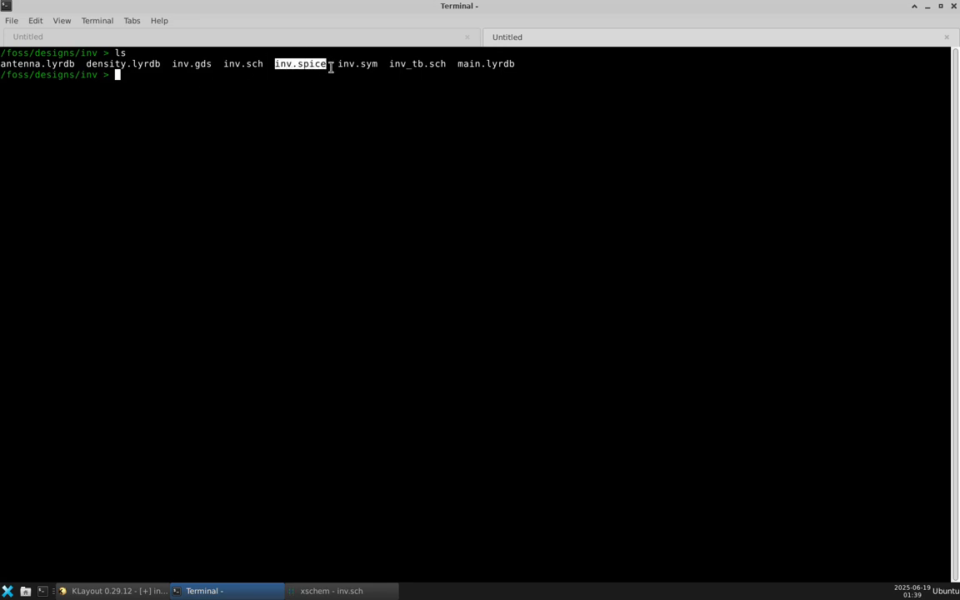
{"action": "left_click", "coordinate": [319, 117]}
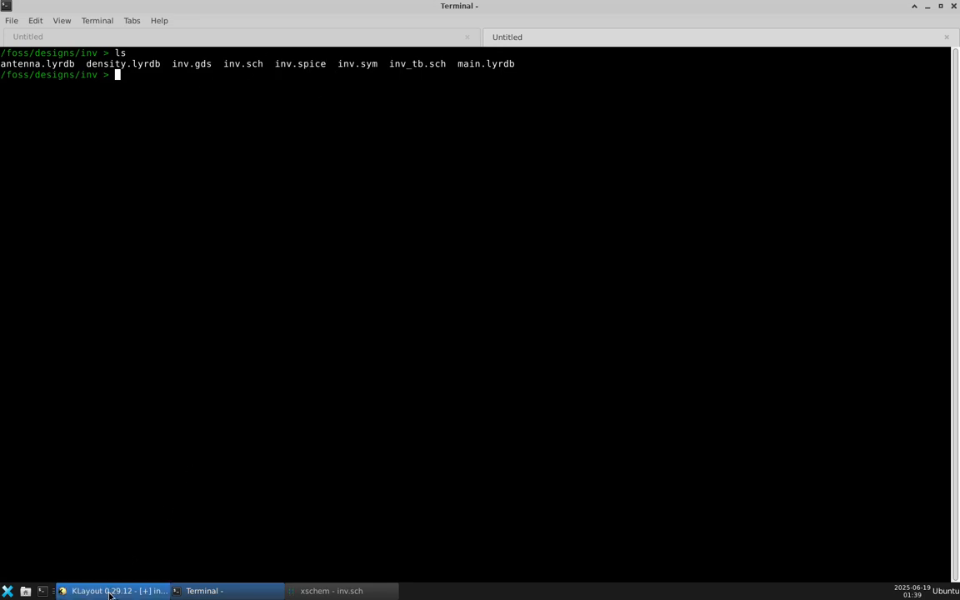
Step: Return to the inverter layout in KLayout and choose the variant option for the gf180mcu LVS
{"action": "left_click", "coordinate": [110, 593]}
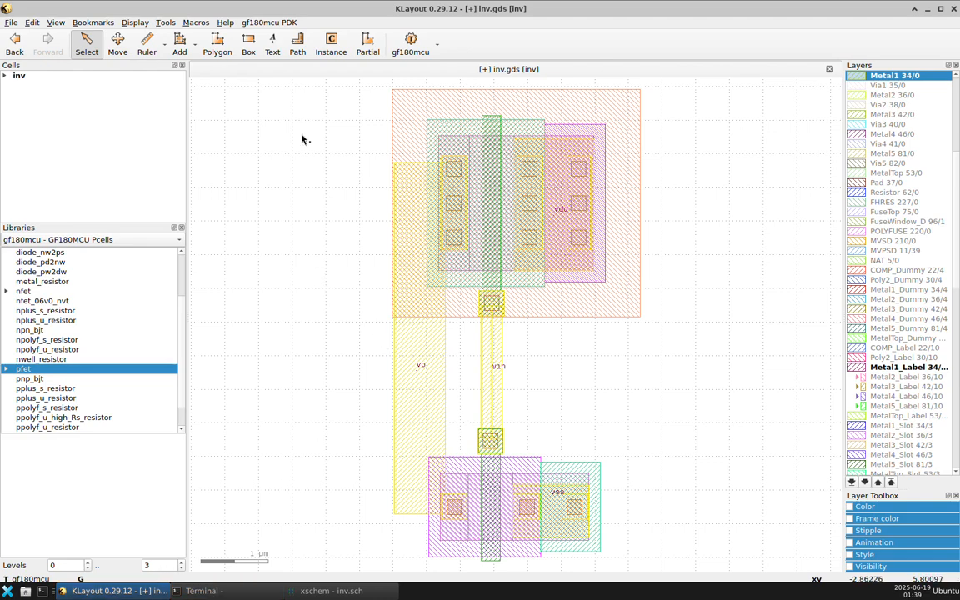
{"action": "left_click", "coordinate": [268, 22]}
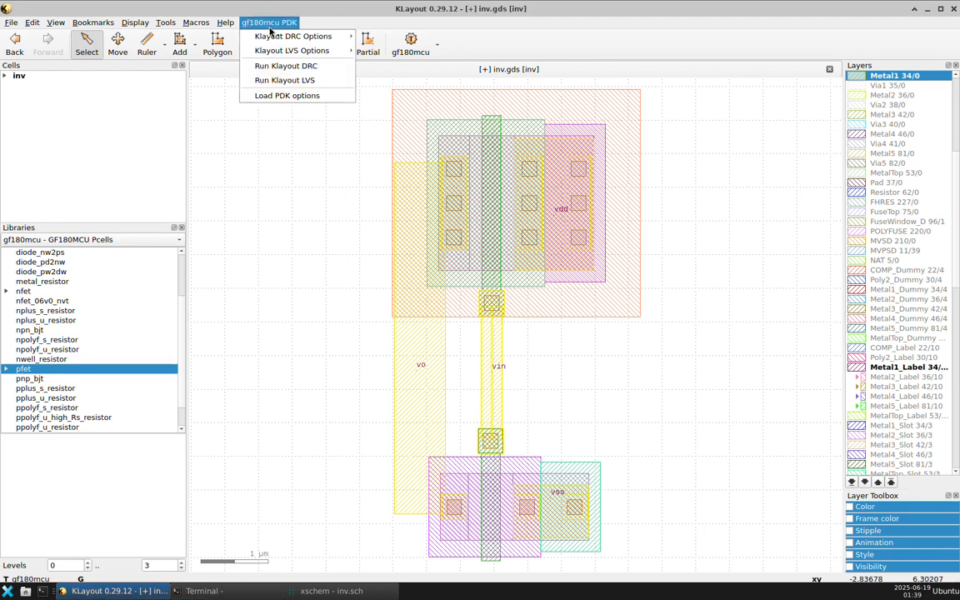
{"action": "mouse_move", "coordinate": [313, 50]}
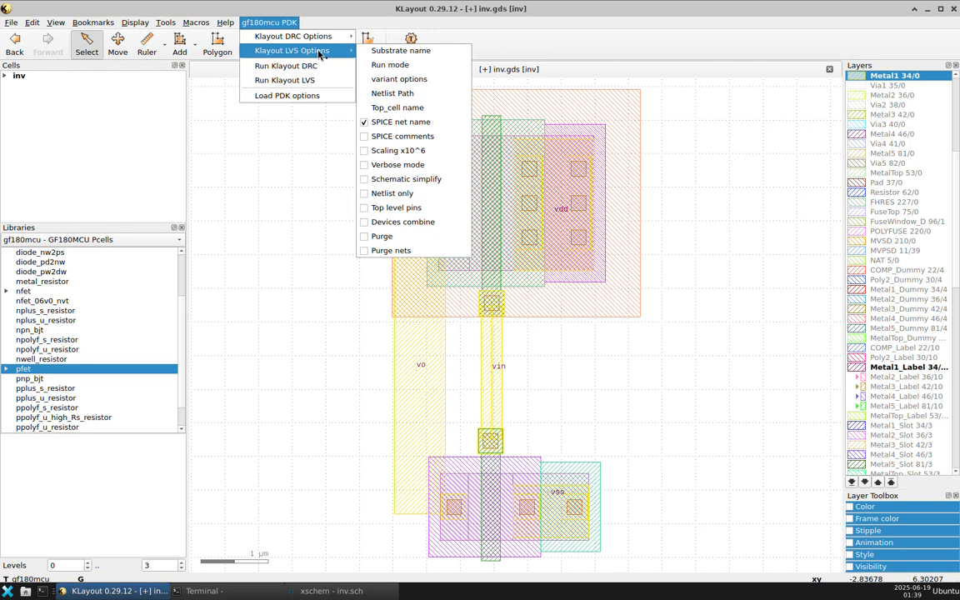
{"action": "left_click", "coordinate": [400, 80]}
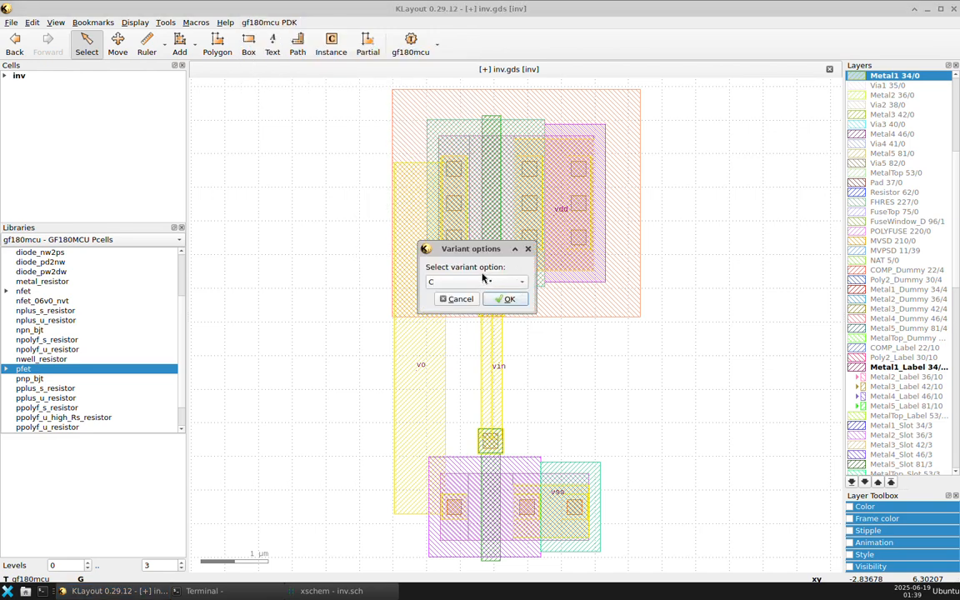
{"action": "left_click", "coordinate": [482, 282]}
{"action": "left_click", "coordinate": [483, 297]}
{"action": "left_click", "coordinate": [502, 301]}
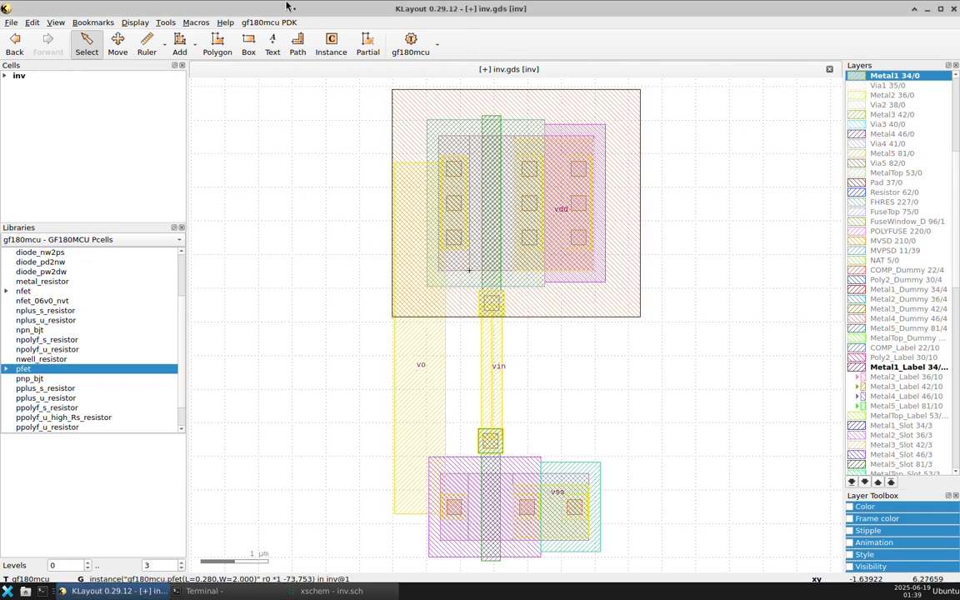
Step: Set the top cell name for the KLayout LVS to inv
{"action": "left_click", "coordinate": [268, 22]}
{"action": "mouse_move", "coordinate": [268, 53]}
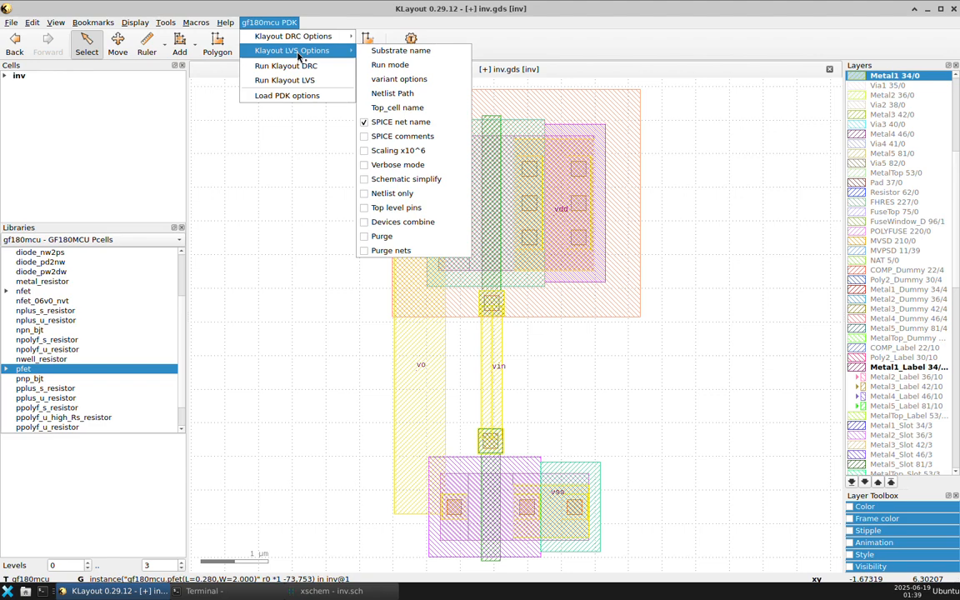
{"action": "left_click", "coordinate": [419, 110]}
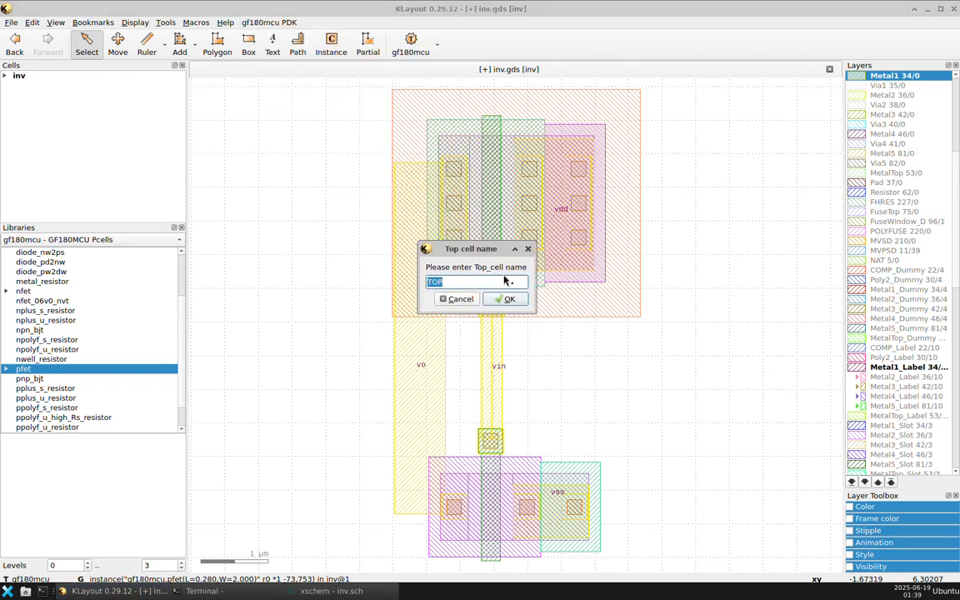
{"action": "type", "text": "inv"}
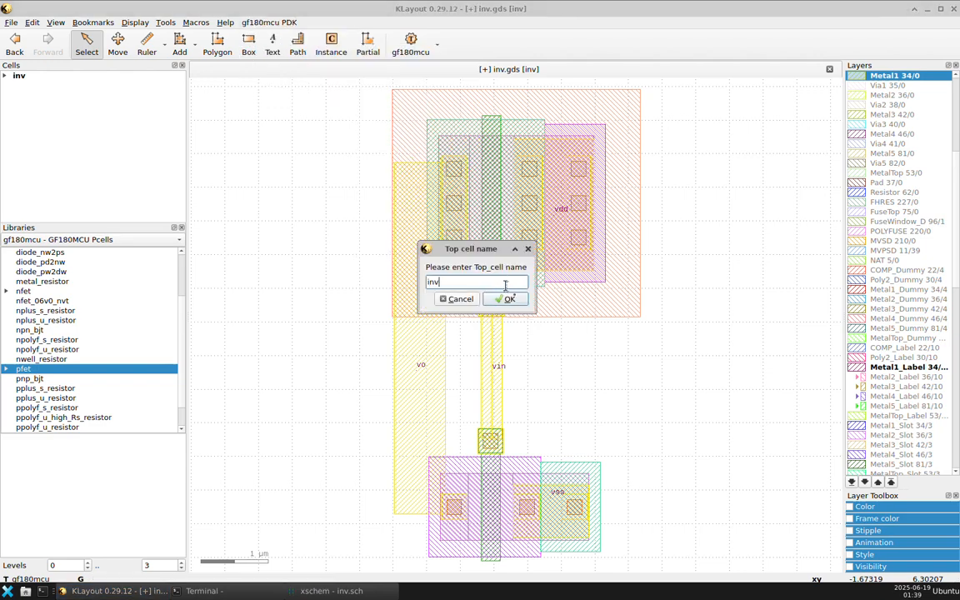
{"action": "left_click", "coordinate": [509, 300]}
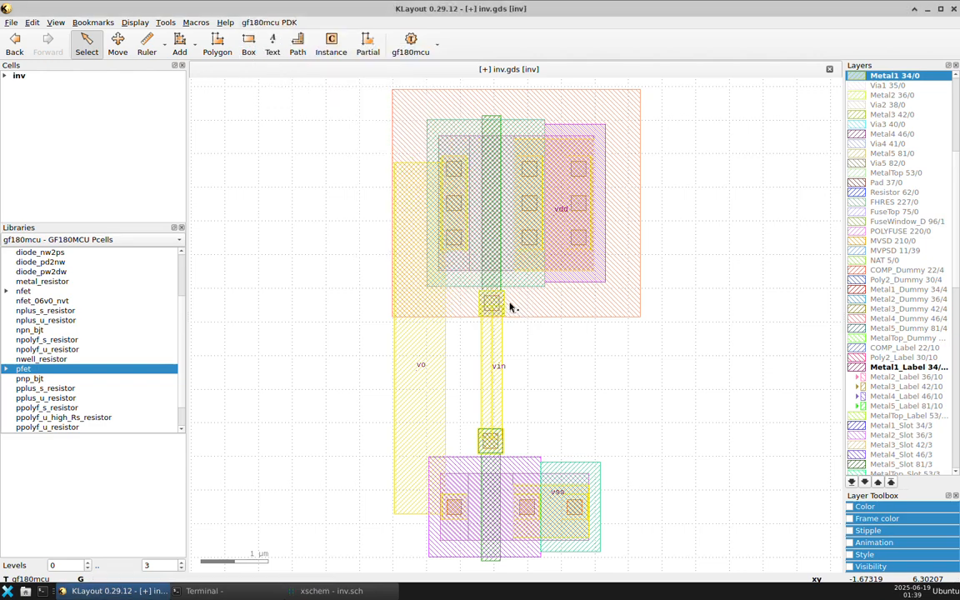
Step: Set the substrate name for the KLayout LVS to vss
{"action": "left_click", "coordinate": [247, 24]}
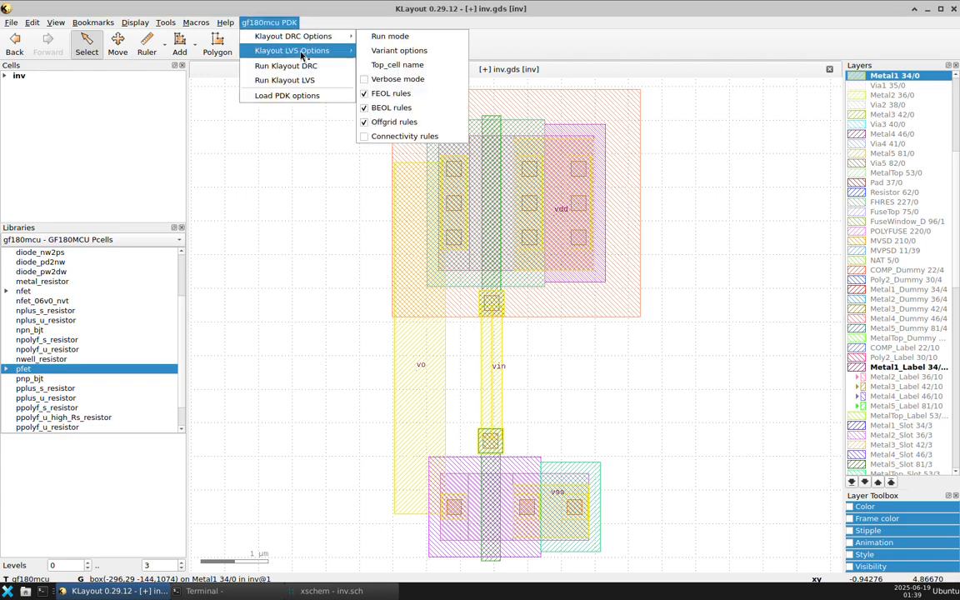
{"action": "mouse_move", "coordinate": [303, 55]}
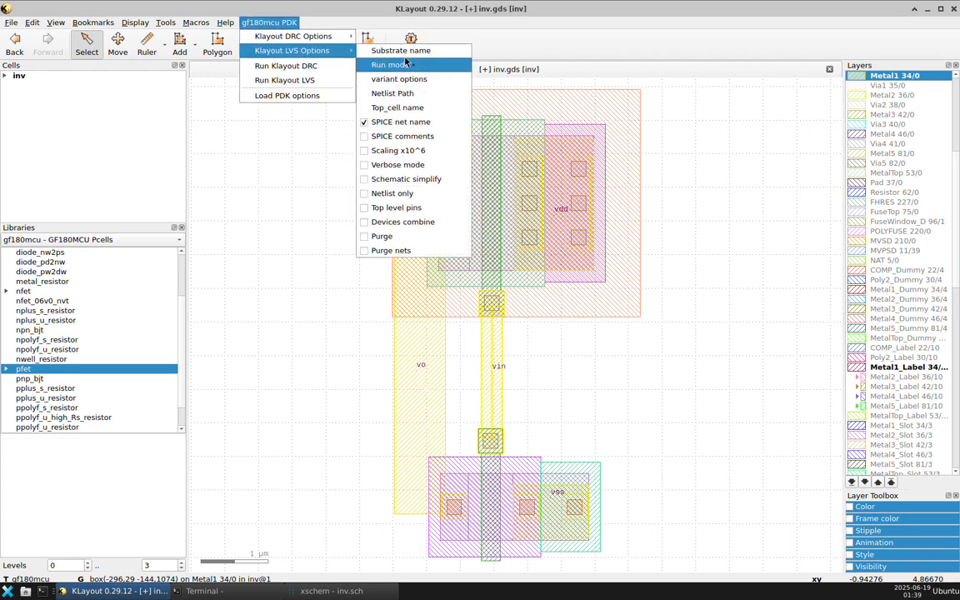
{"action": "left_click", "coordinate": [402, 51]}
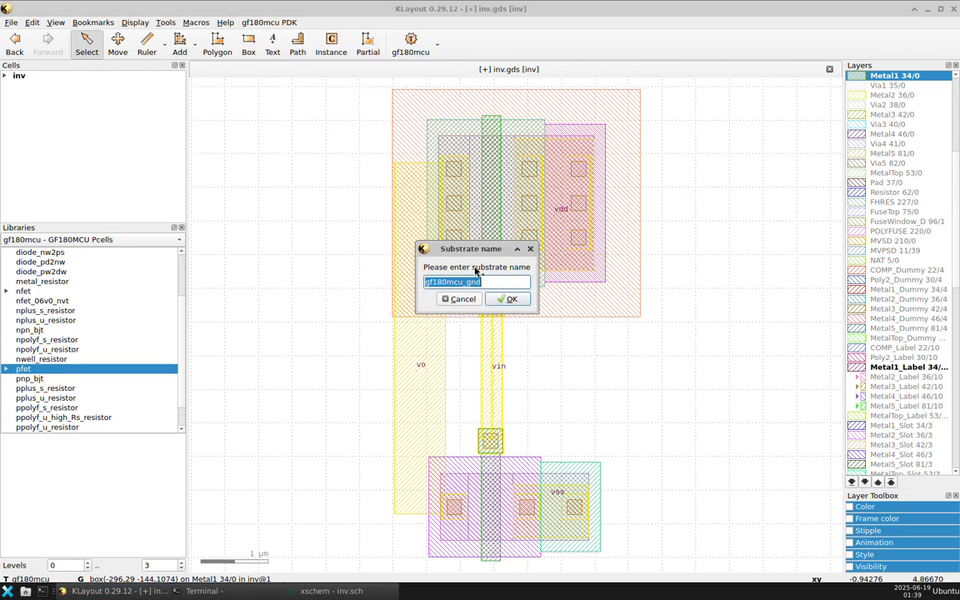
{"action": "type", "text": "vss"}
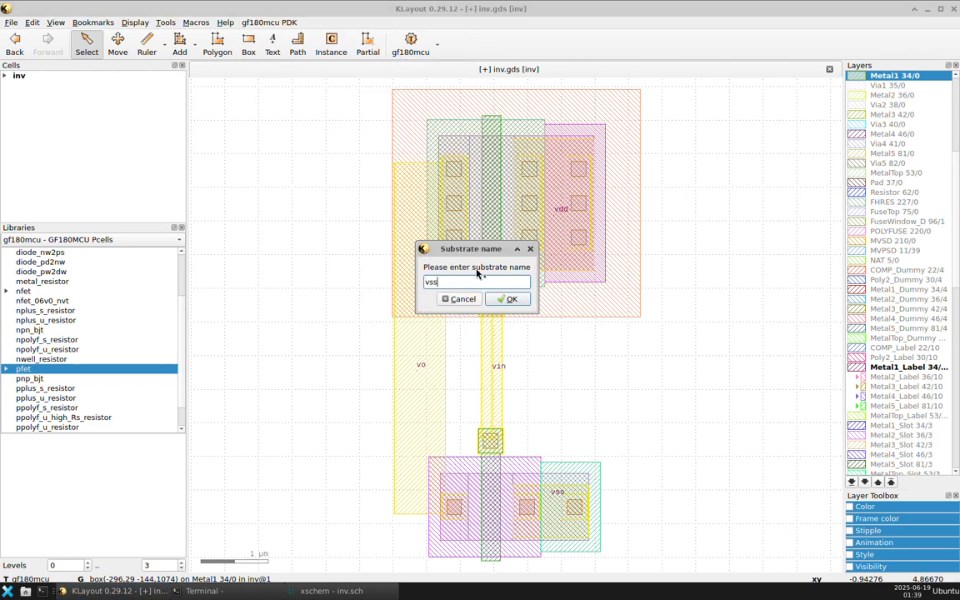
{"action": "left_click", "coordinate": [509, 299]}
Step: Save all changes to the inverter layout inv.gds
{"action": "left_click", "coordinate": [268, 22]}
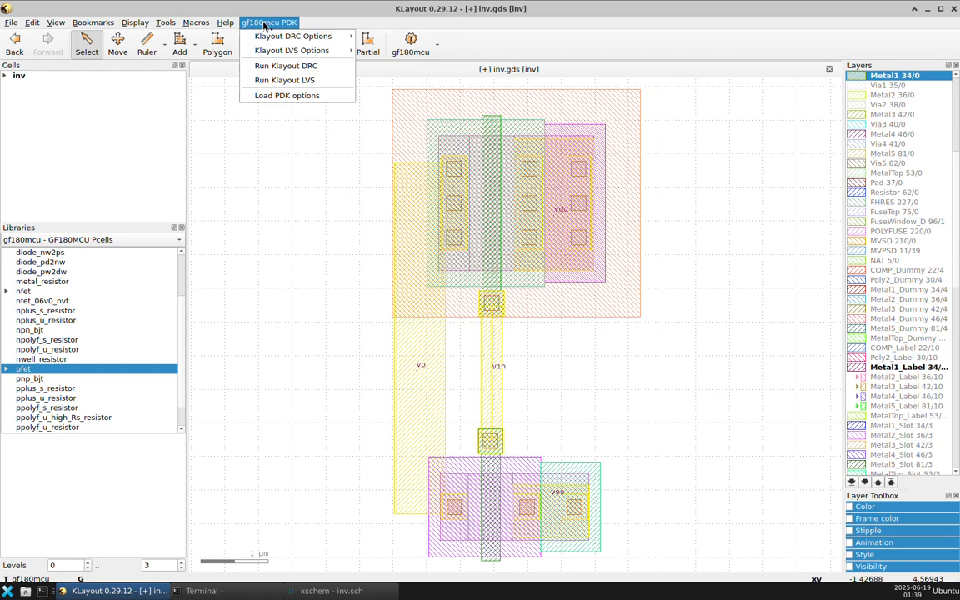
{"action": "mouse_move", "coordinate": [300, 56]}
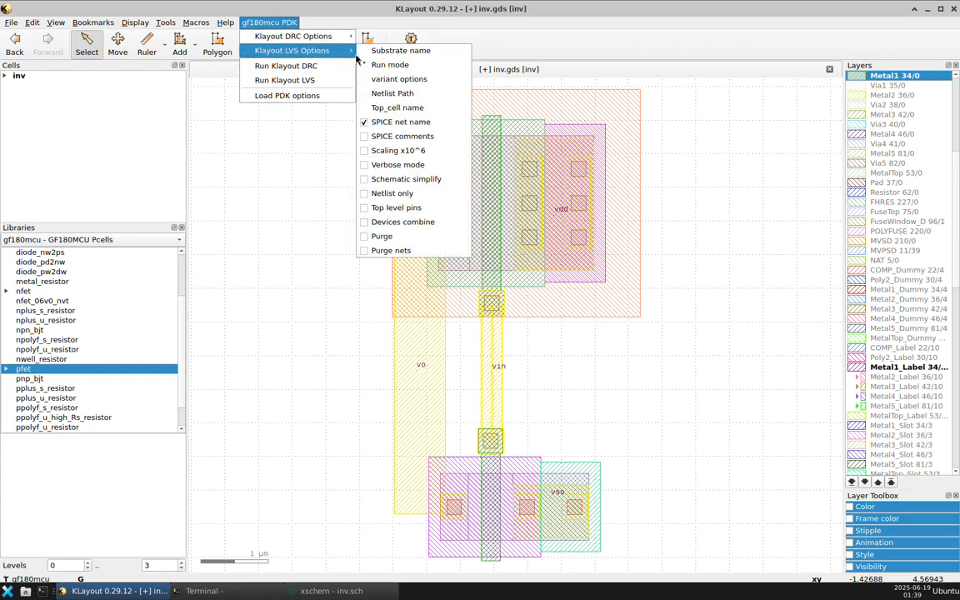
{"action": "left_click", "coordinate": [11, 23]}
{"action": "left_click", "coordinate": [11, 22]}
{"action": "left_click", "coordinate": [11, 22]}
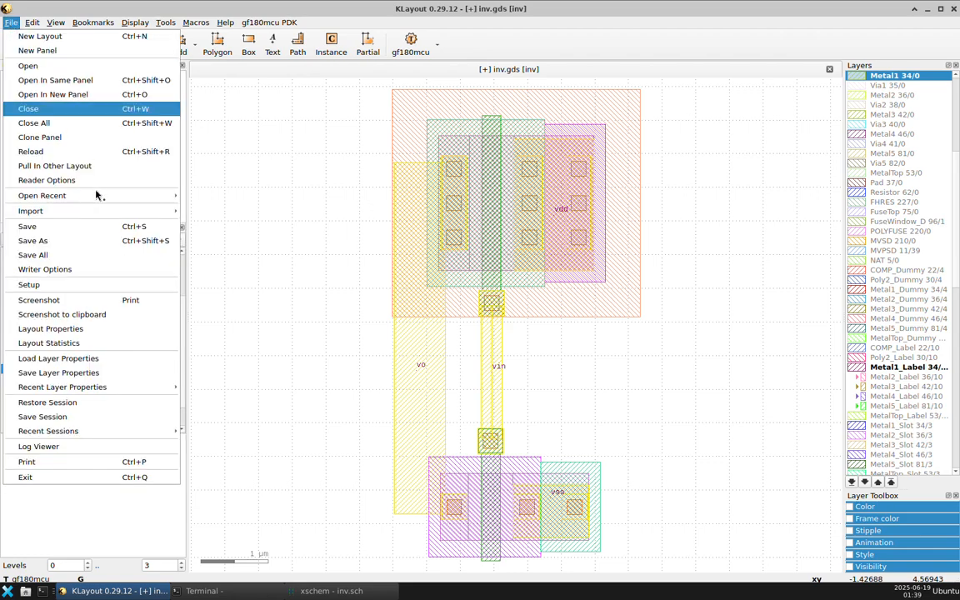
{"action": "left_click", "coordinate": [55, 256]}
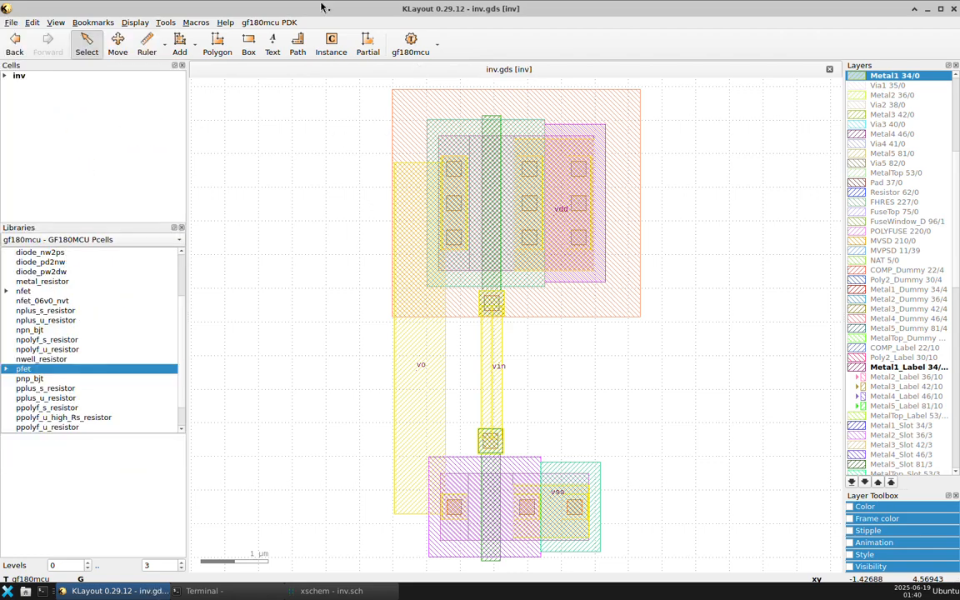
Step: Run the KLayout LVS, examine the pin pairs in the cross reference, highlight the vin/VI pair, and close the results
{"action": "left_click", "coordinate": [242, 24]}
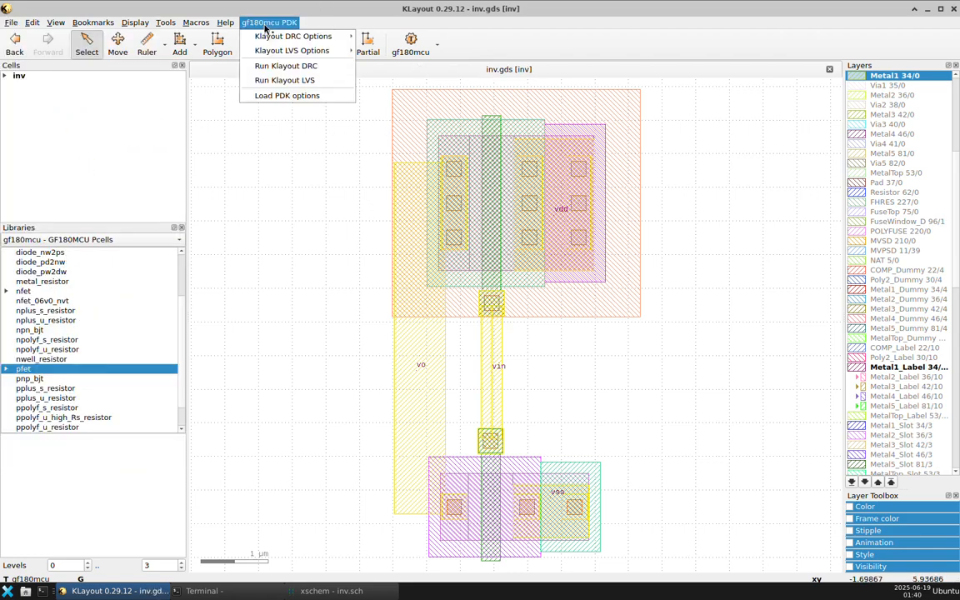
{"action": "left_click", "coordinate": [324, 81]}
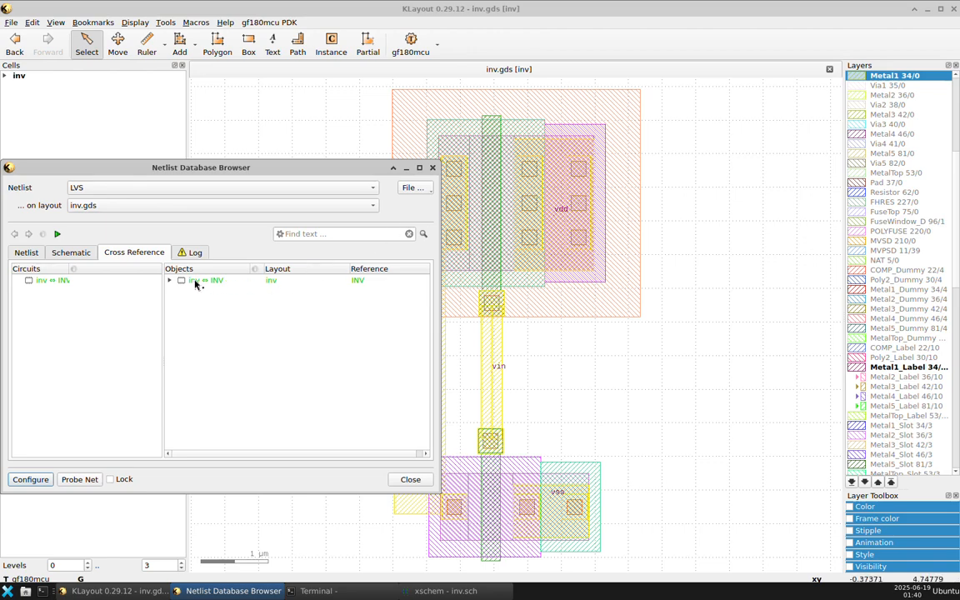
{"action": "left_click", "coordinate": [170, 280]}
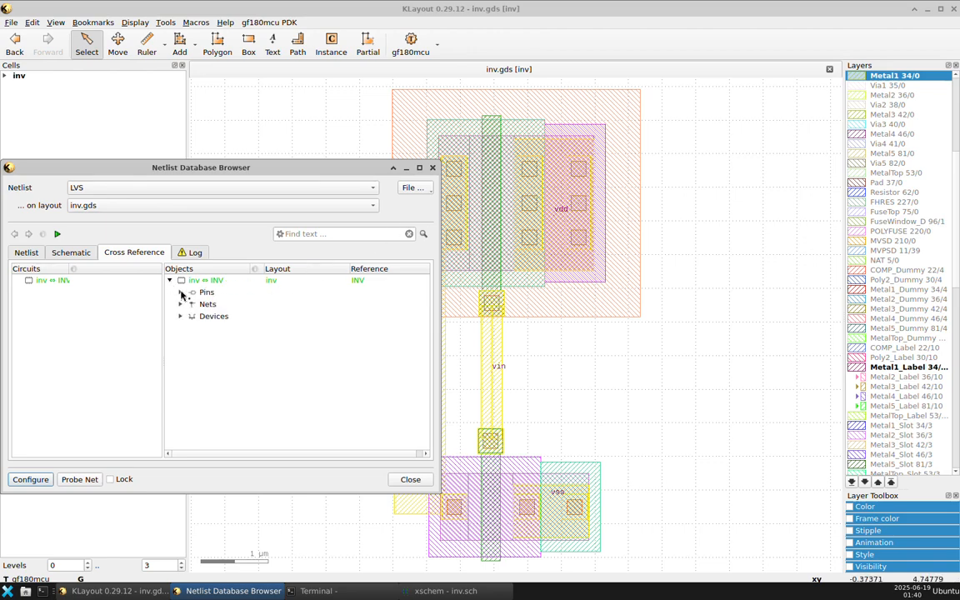
{"action": "left_click", "coordinate": [181, 293]}
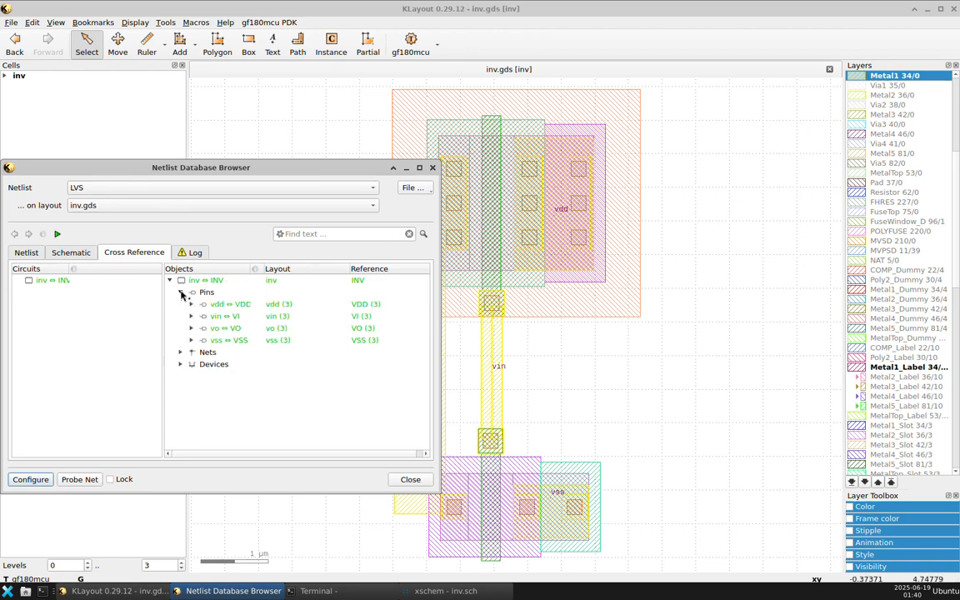
{"action": "left_click", "coordinate": [225, 318]}
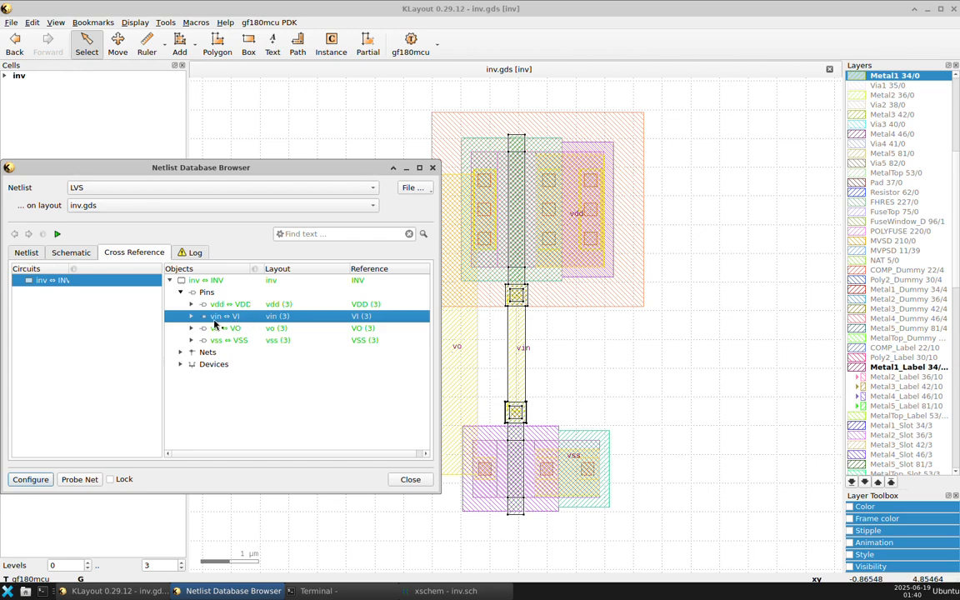
{"action": "left_click", "coordinate": [411, 480]}
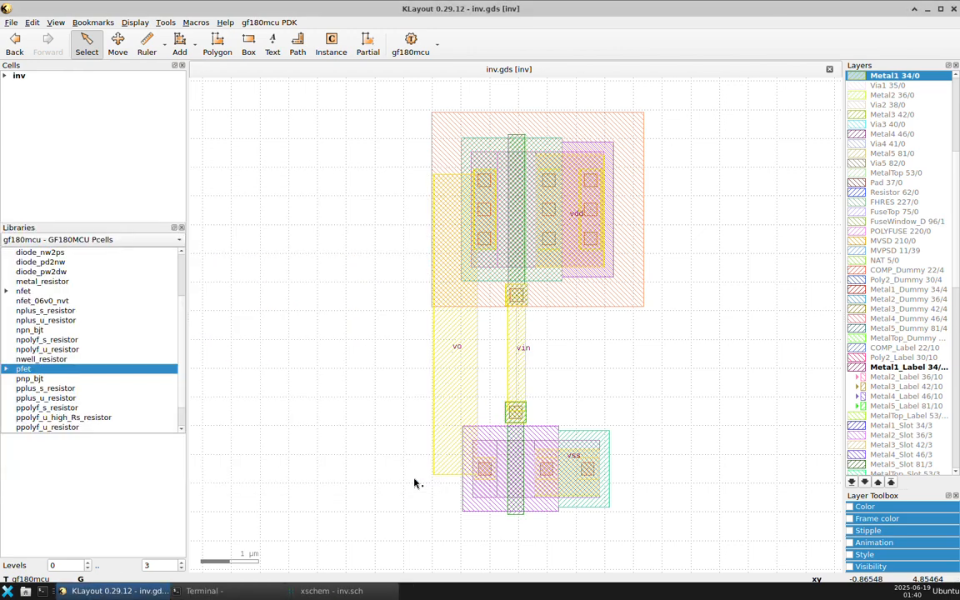
Step: Change the text of the Metal1 label vin to vi to match the schematic pin, and save the layout
{"action": "left_click", "coordinate": [527, 355]}
{"action": "left_click", "coordinate": [530, 355]}
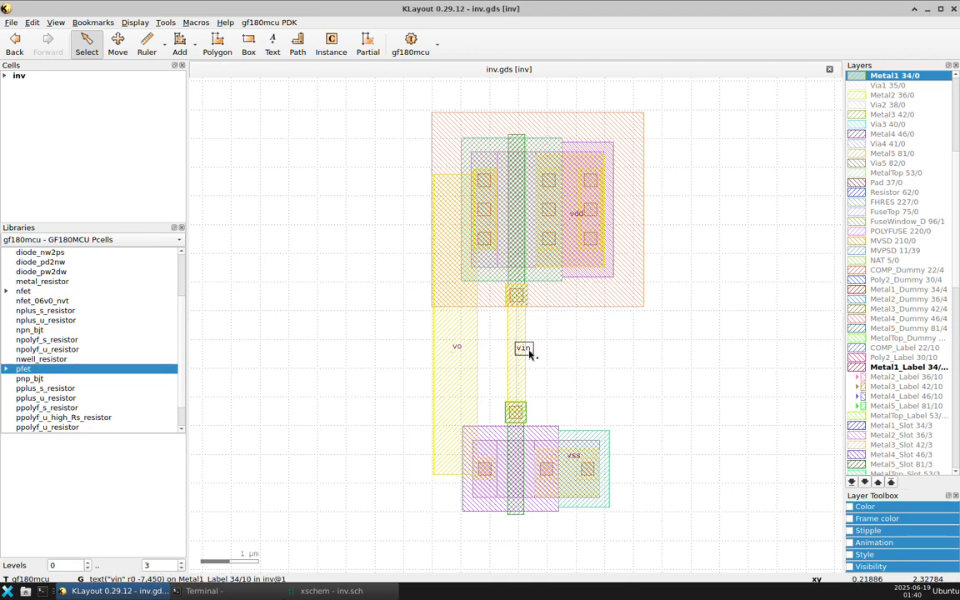
{"action": "double_click", "coordinate": [530, 354]}
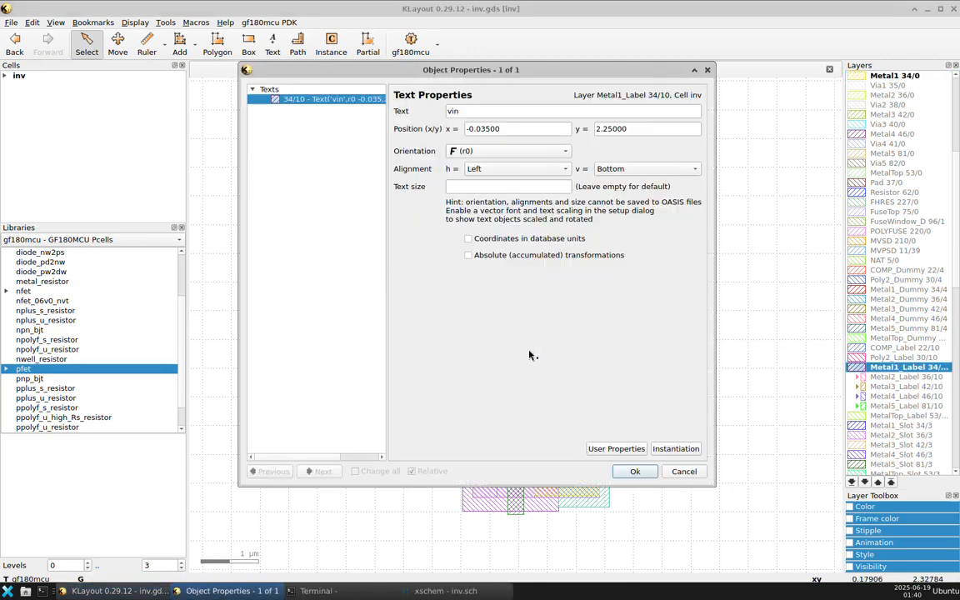
{"action": "left_click", "coordinate": [516, 114]}
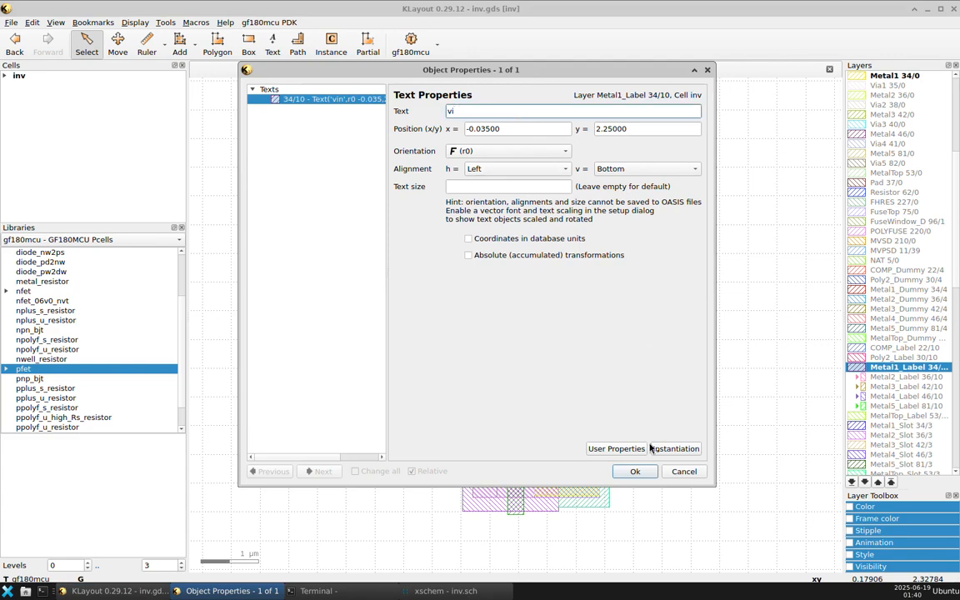
{"action": "left_click", "coordinate": [636, 472]}
{"action": "left_click", "coordinate": [663, 376]}
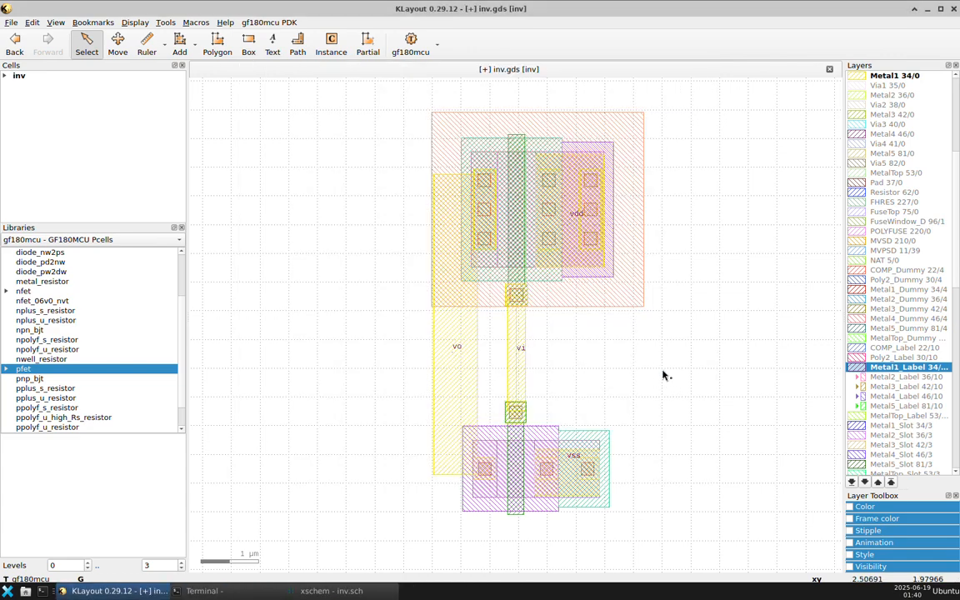
{"action": "scroll", "coordinate": [662, 376], "scroll_direction": "up", "scroll_amount": 1}
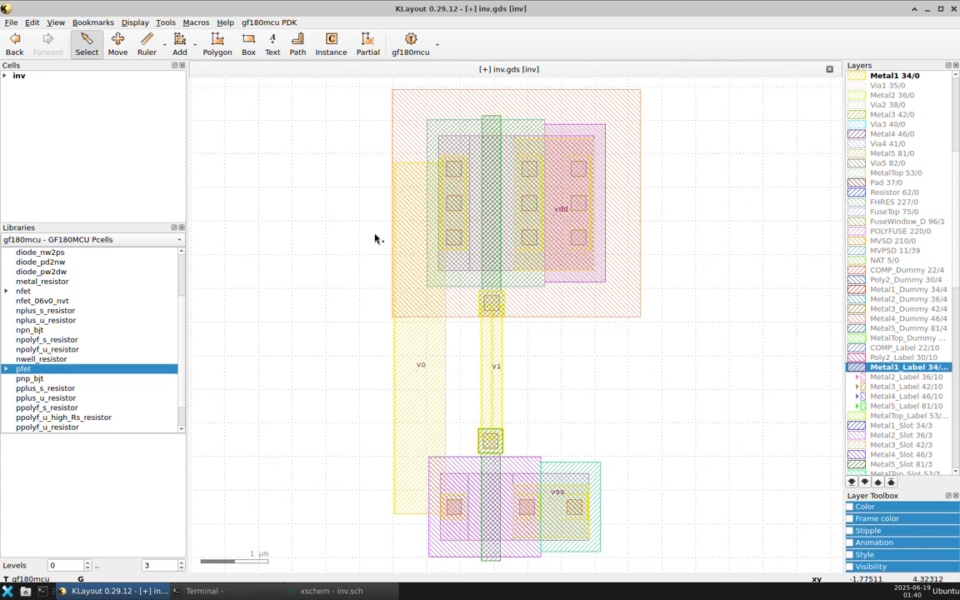
{"action": "left_click", "coordinate": [12, 23]}
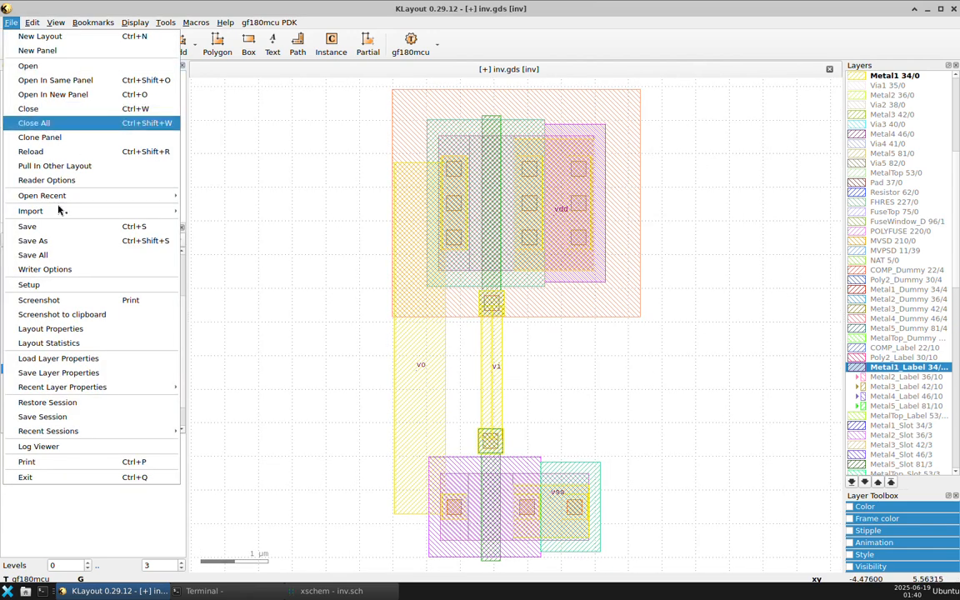
{"action": "left_click", "coordinate": [33, 255]}
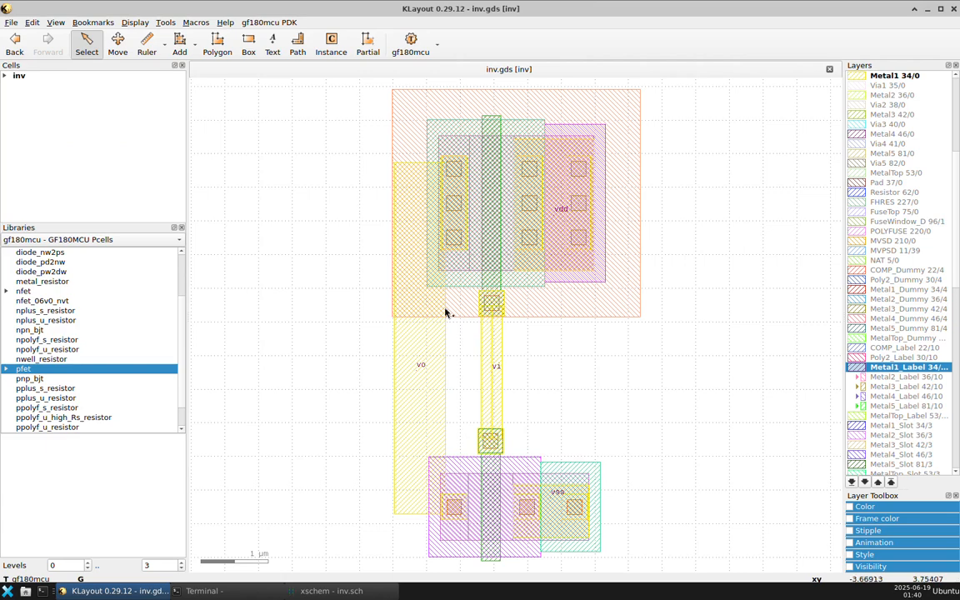
Step: Rerun the KLayout LVS on the saved layout, check the pin pairs in the cross reference, and close the results
{"action": "left_click", "coordinate": [248, 23]}
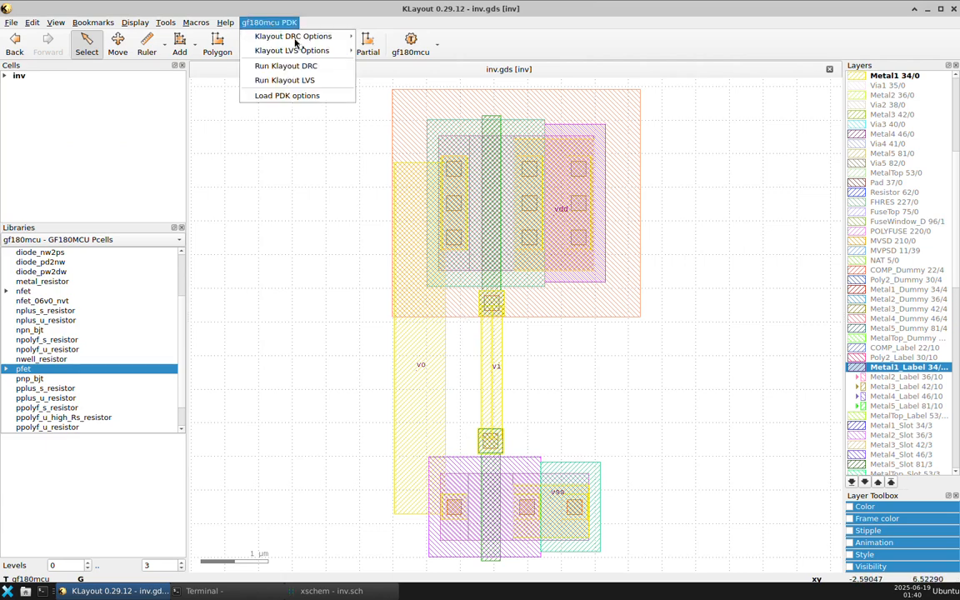
{"action": "left_click", "coordinate": [317, 81]}
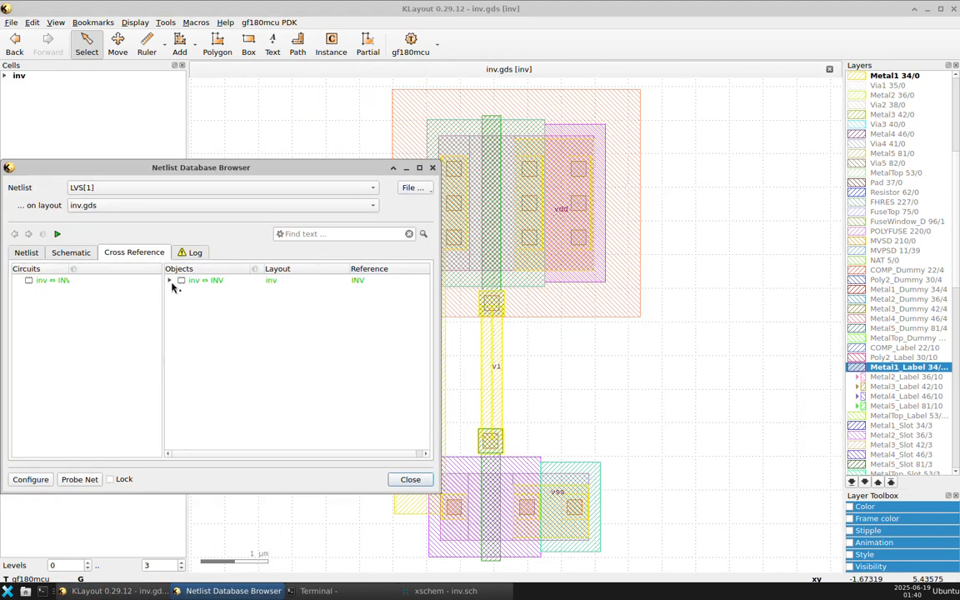
{"action": "left_click", "coordinate": [170, 280]}
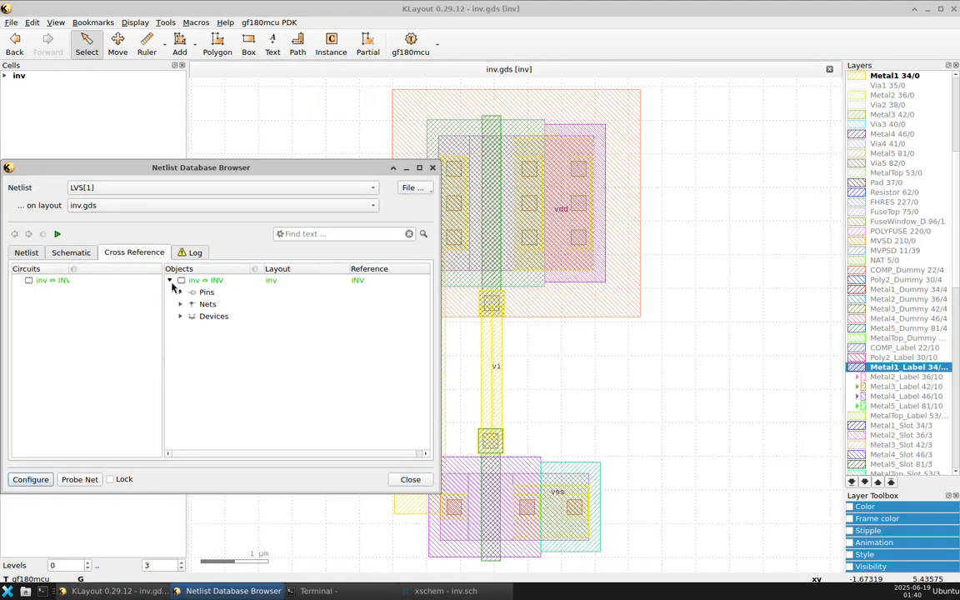
{"action": "left_click", "coordinate": [180, 291]}
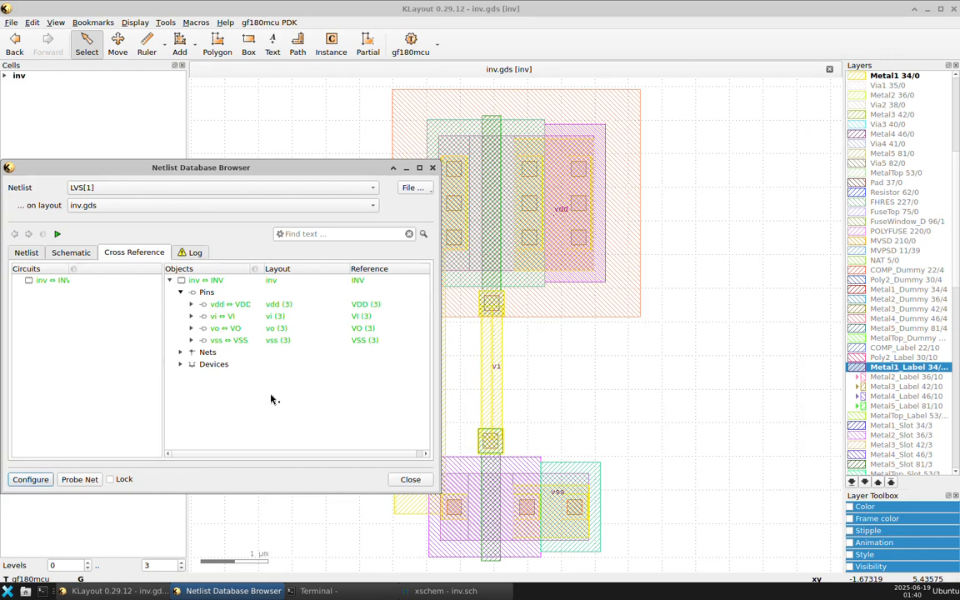
{"action": "left_click", "coordinate": [410, 480]}
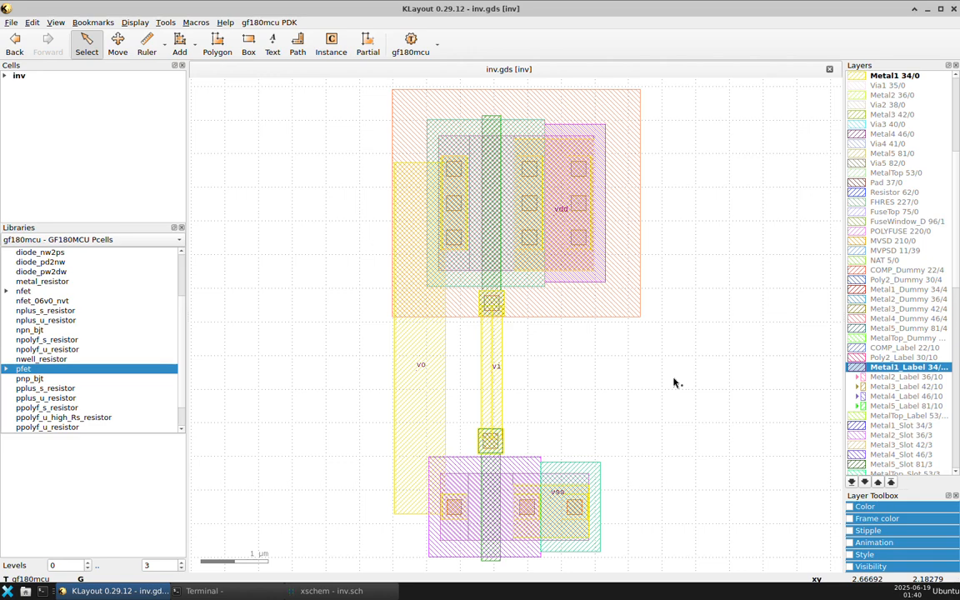
{"action": "left_click", "coordinate": [630, 320]}
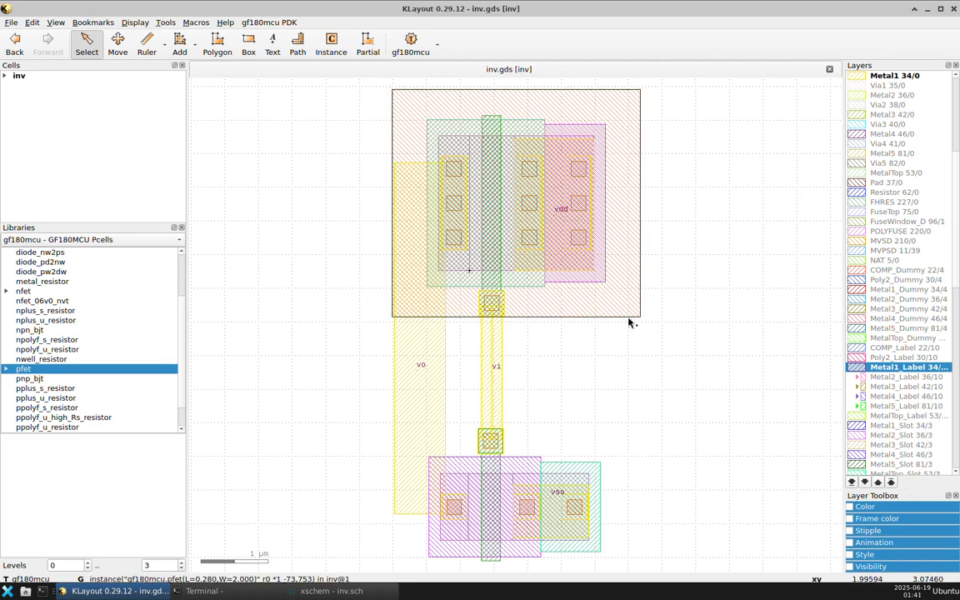